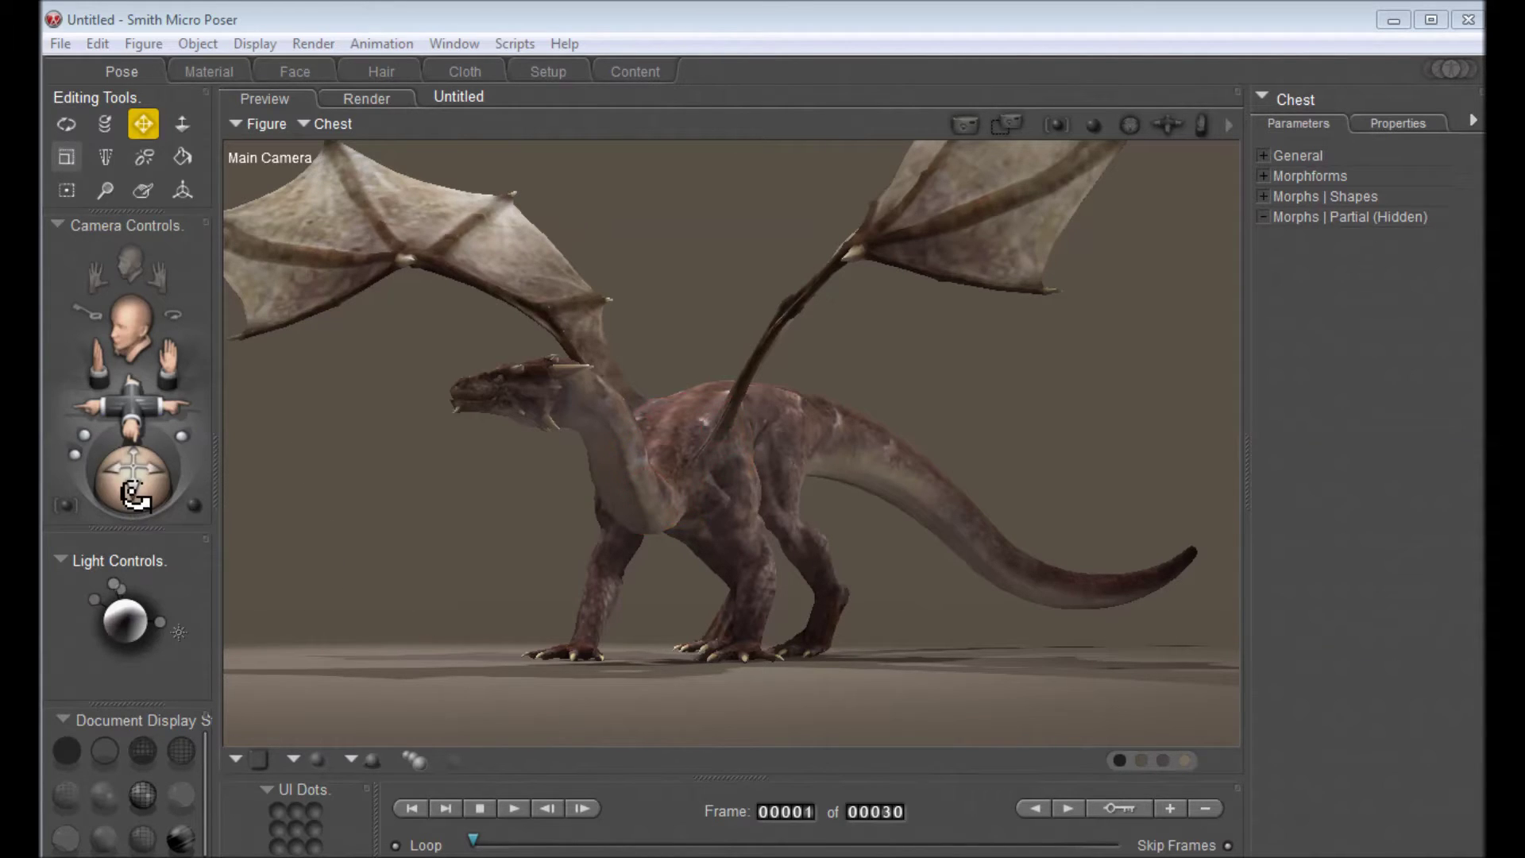
Show the shader nodes of the dragon figure's 2_SkinBody material in the Material room.
drag(131, 486, 126, 493)
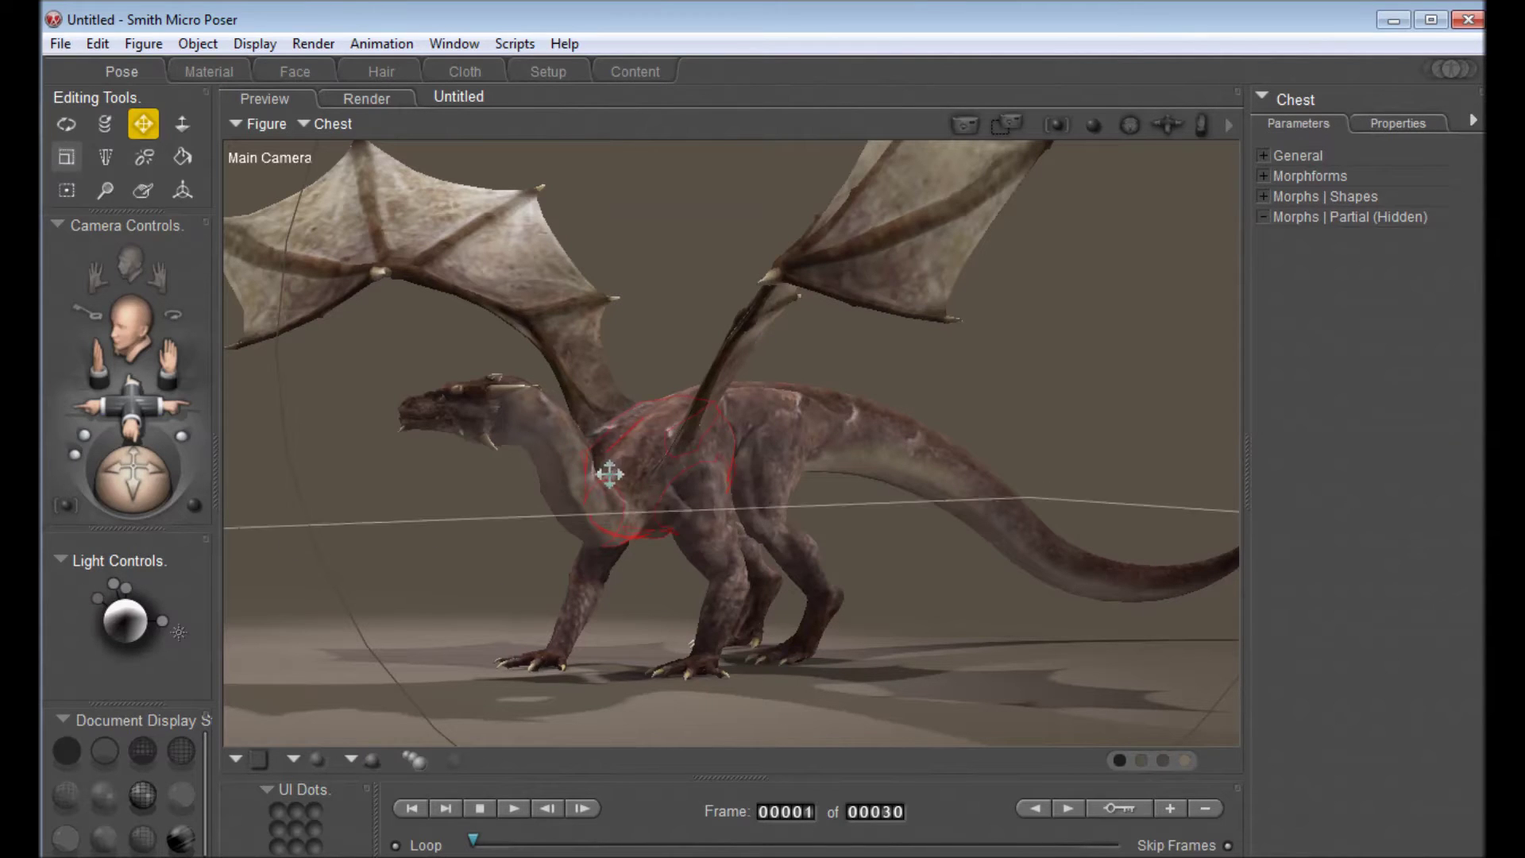
drag(111, 474, 176, 499)
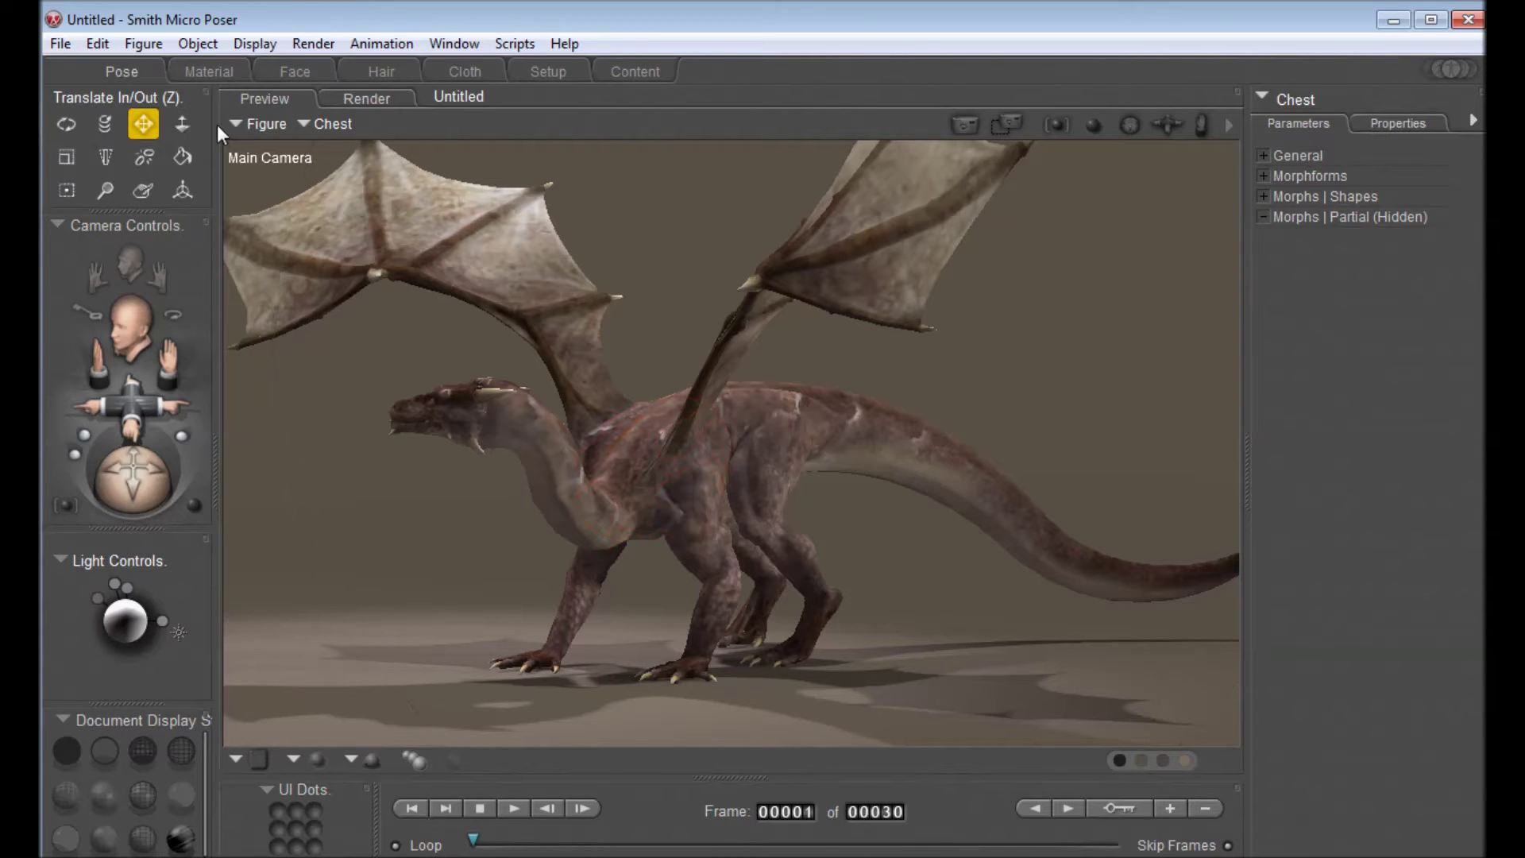
click(208, 72)
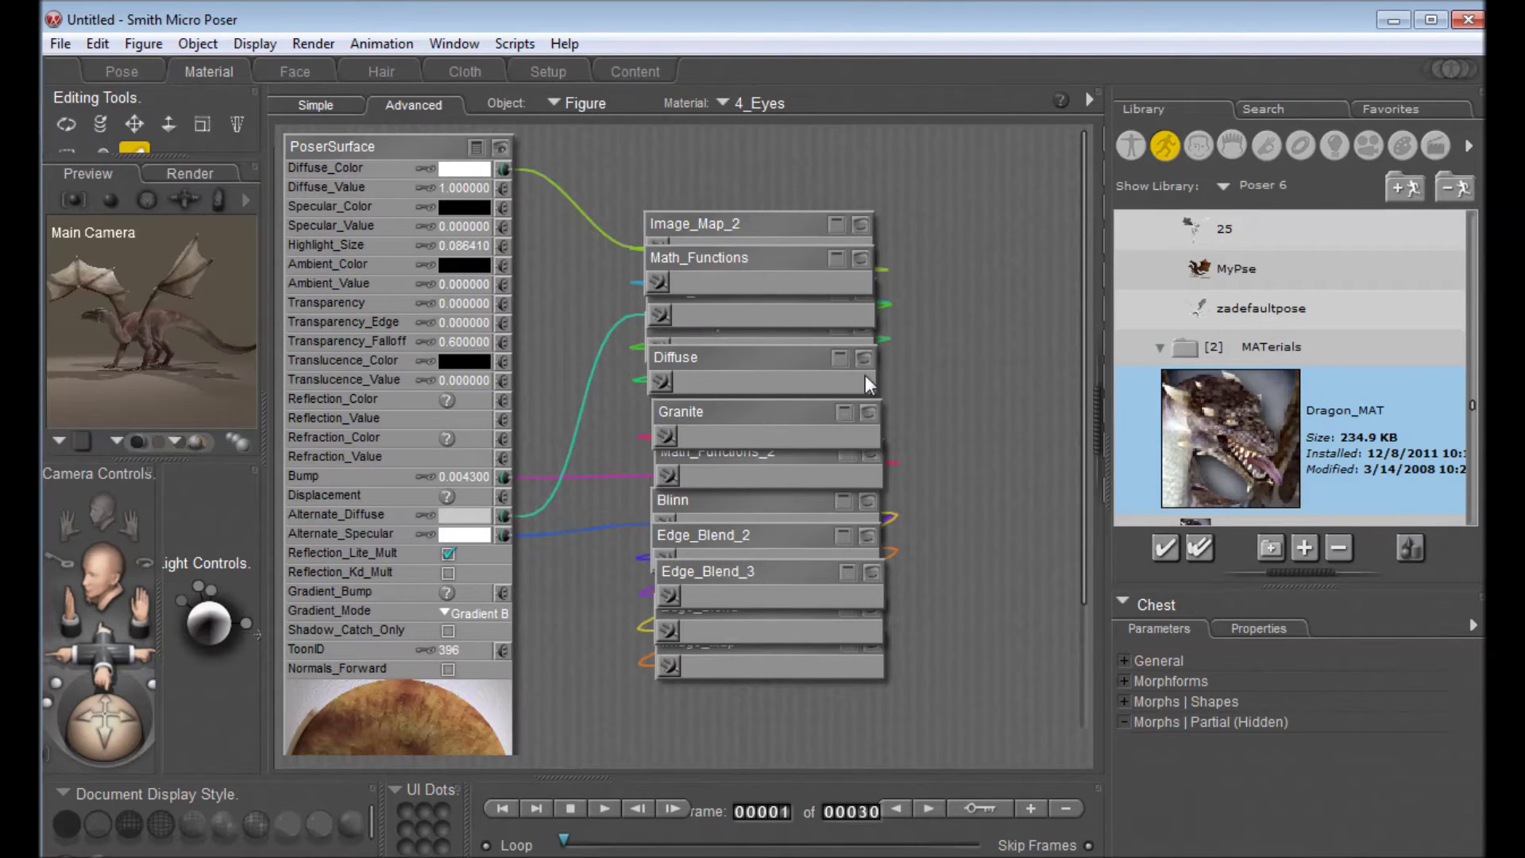
click(739, 111)
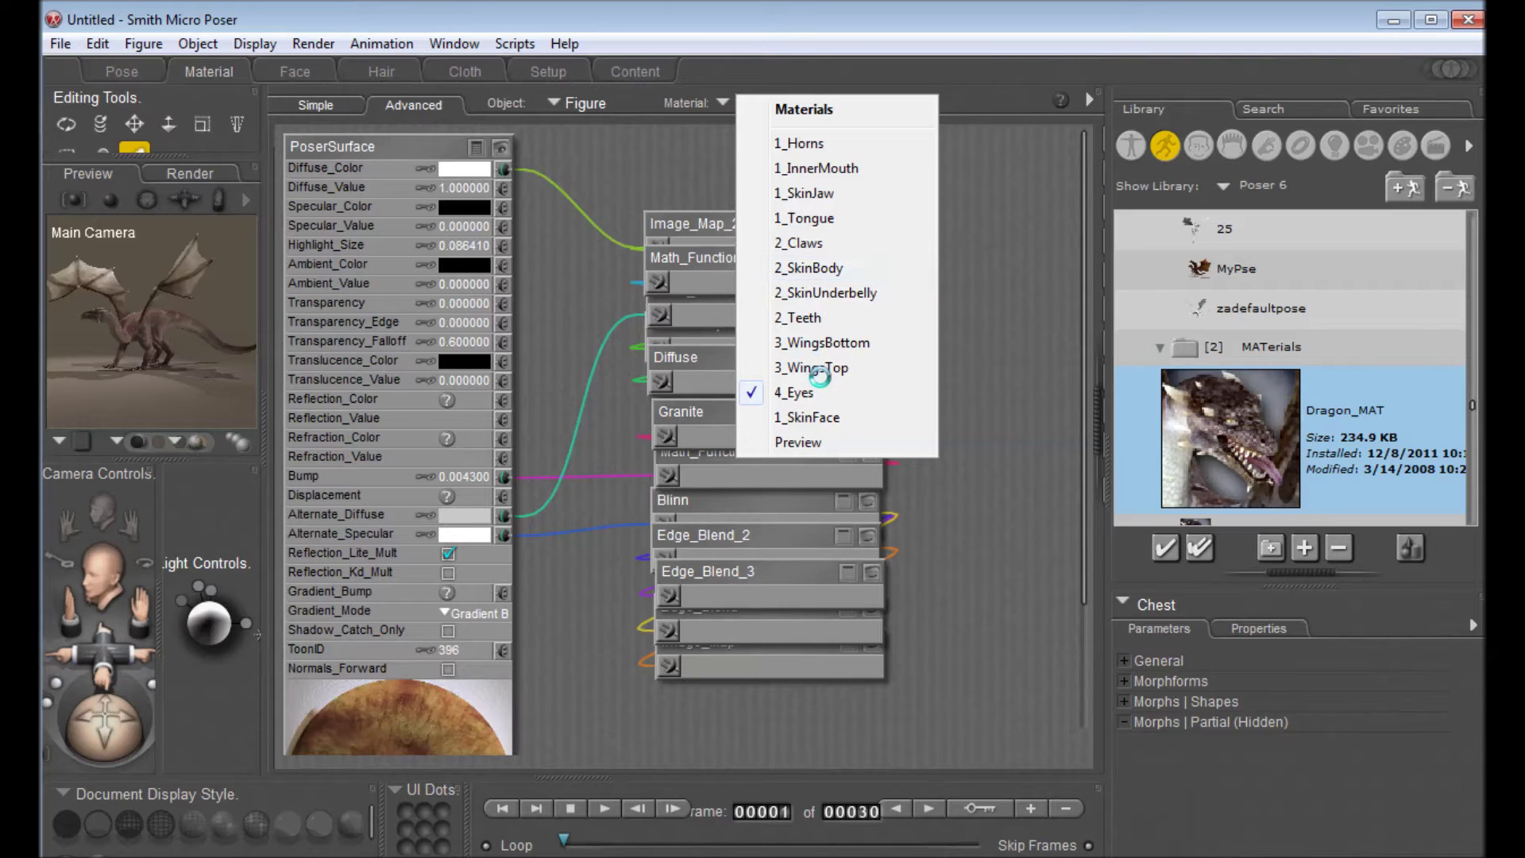
click(794, 270)
Move the Image_Map_2 node clear of the others, expand it and inspect its image source texture.
drag(719, 216, 791, 162)
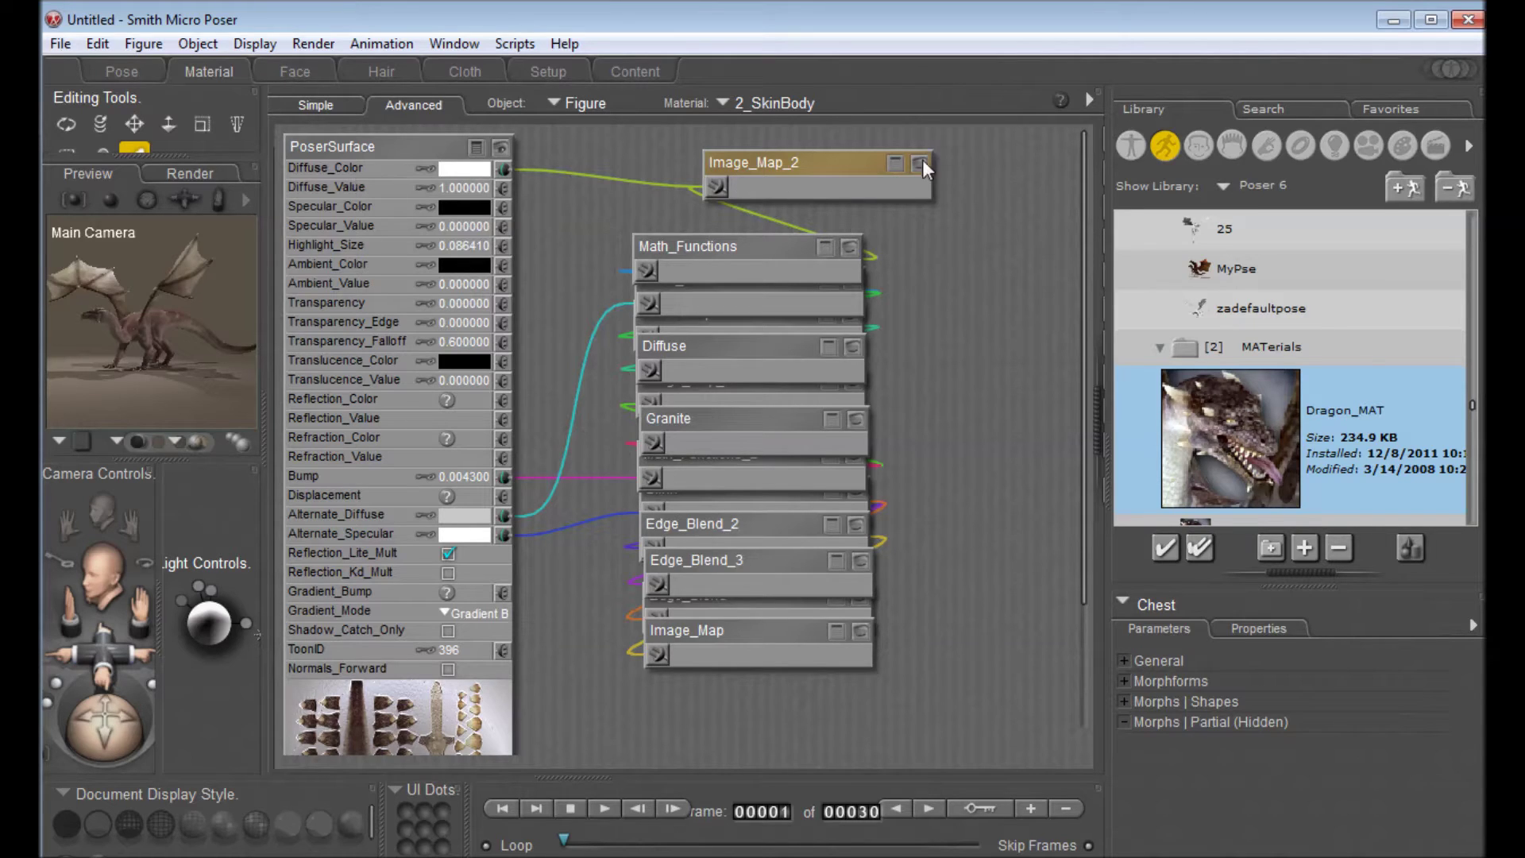
click(895, 163)
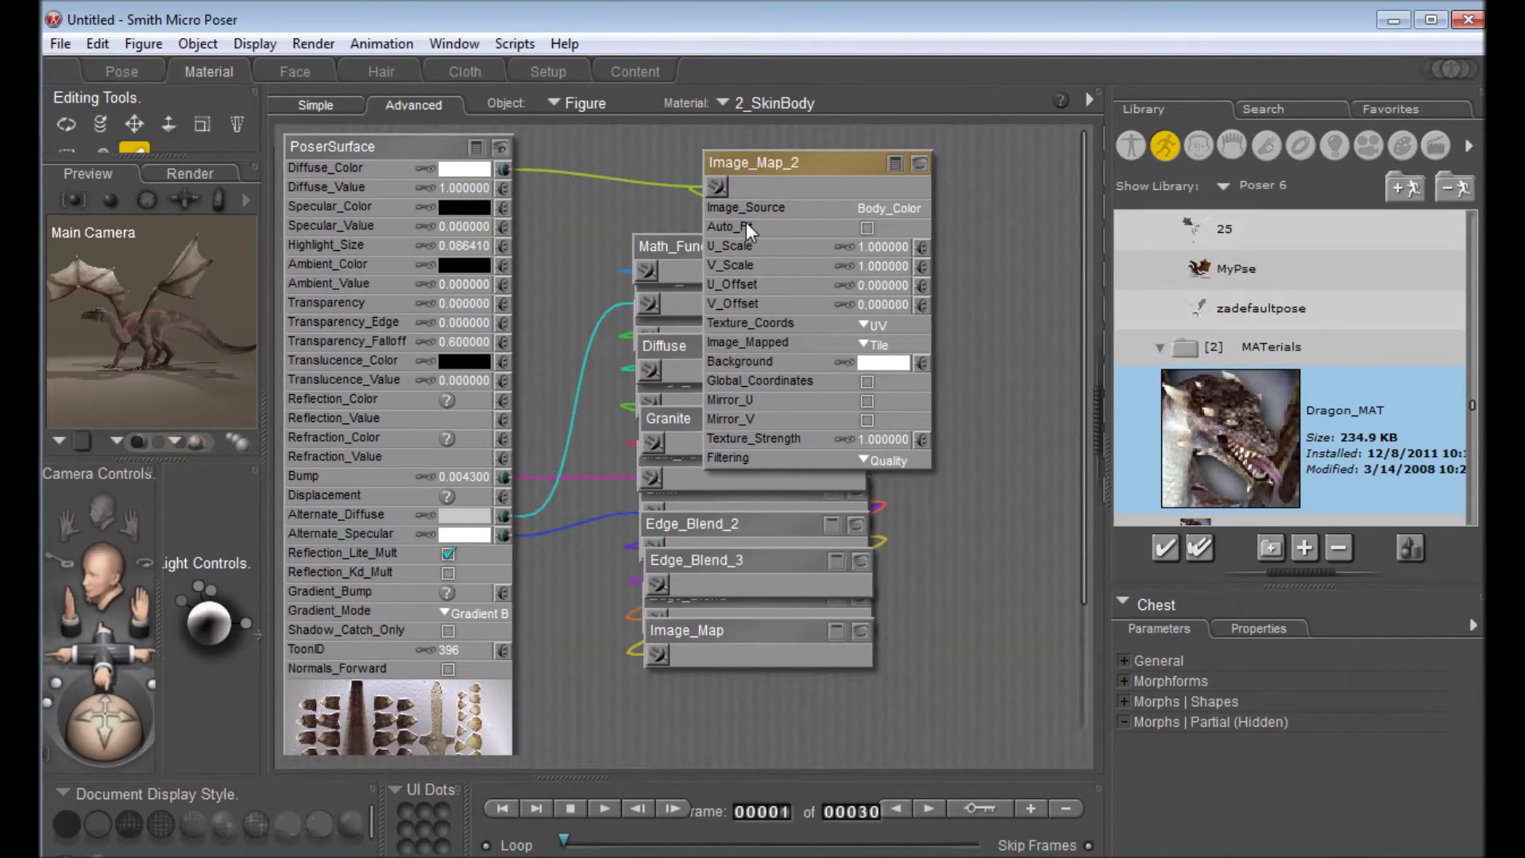
click(874, 208)
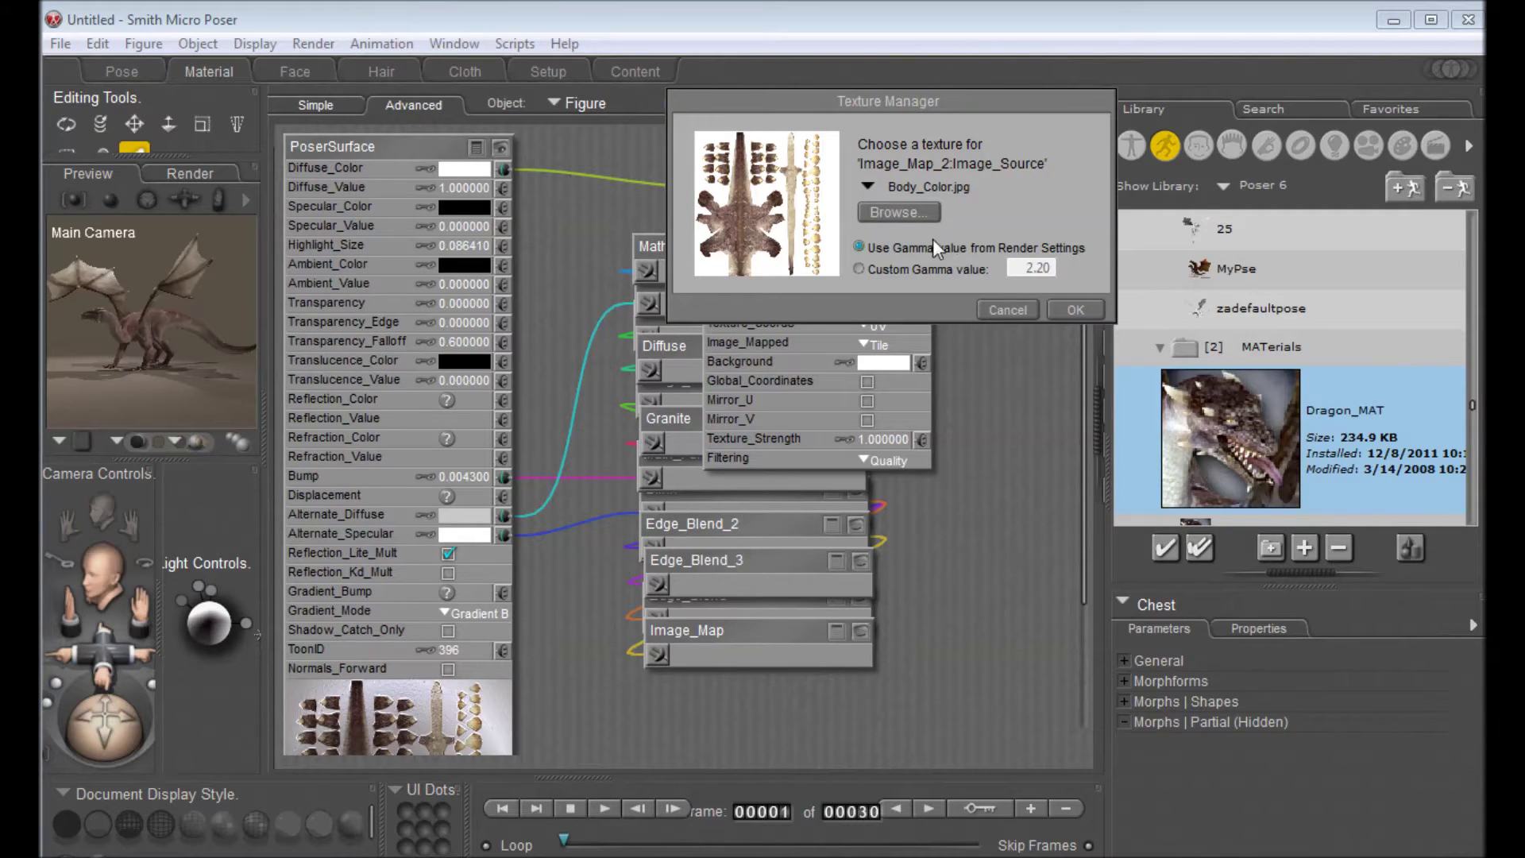
click(867, 188)
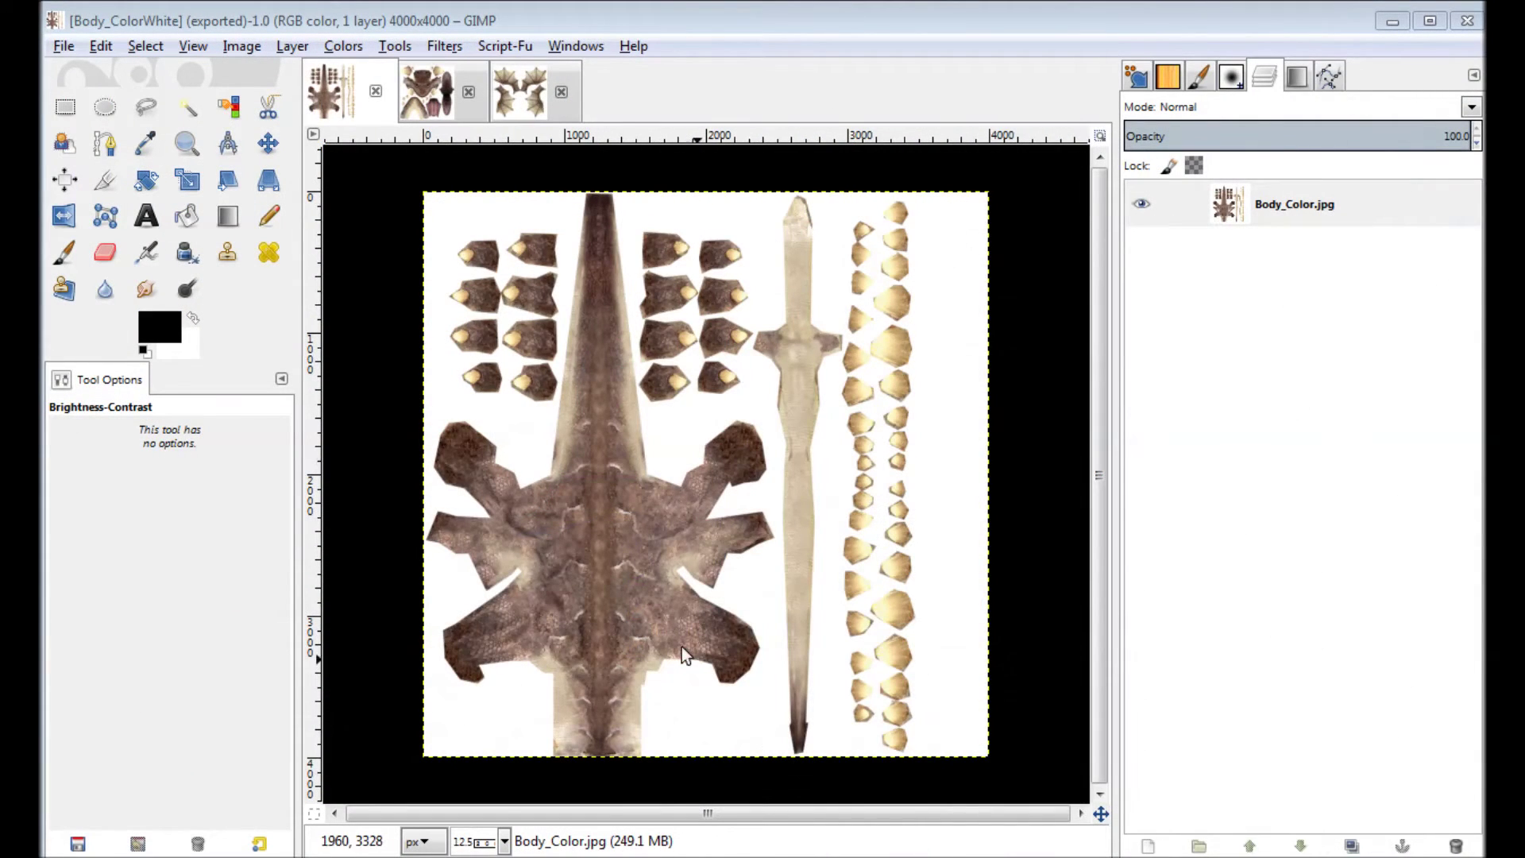
In GIMP, look through the open head and wings textures and return to the body texture.
click(426, 93)
click(540, 111)
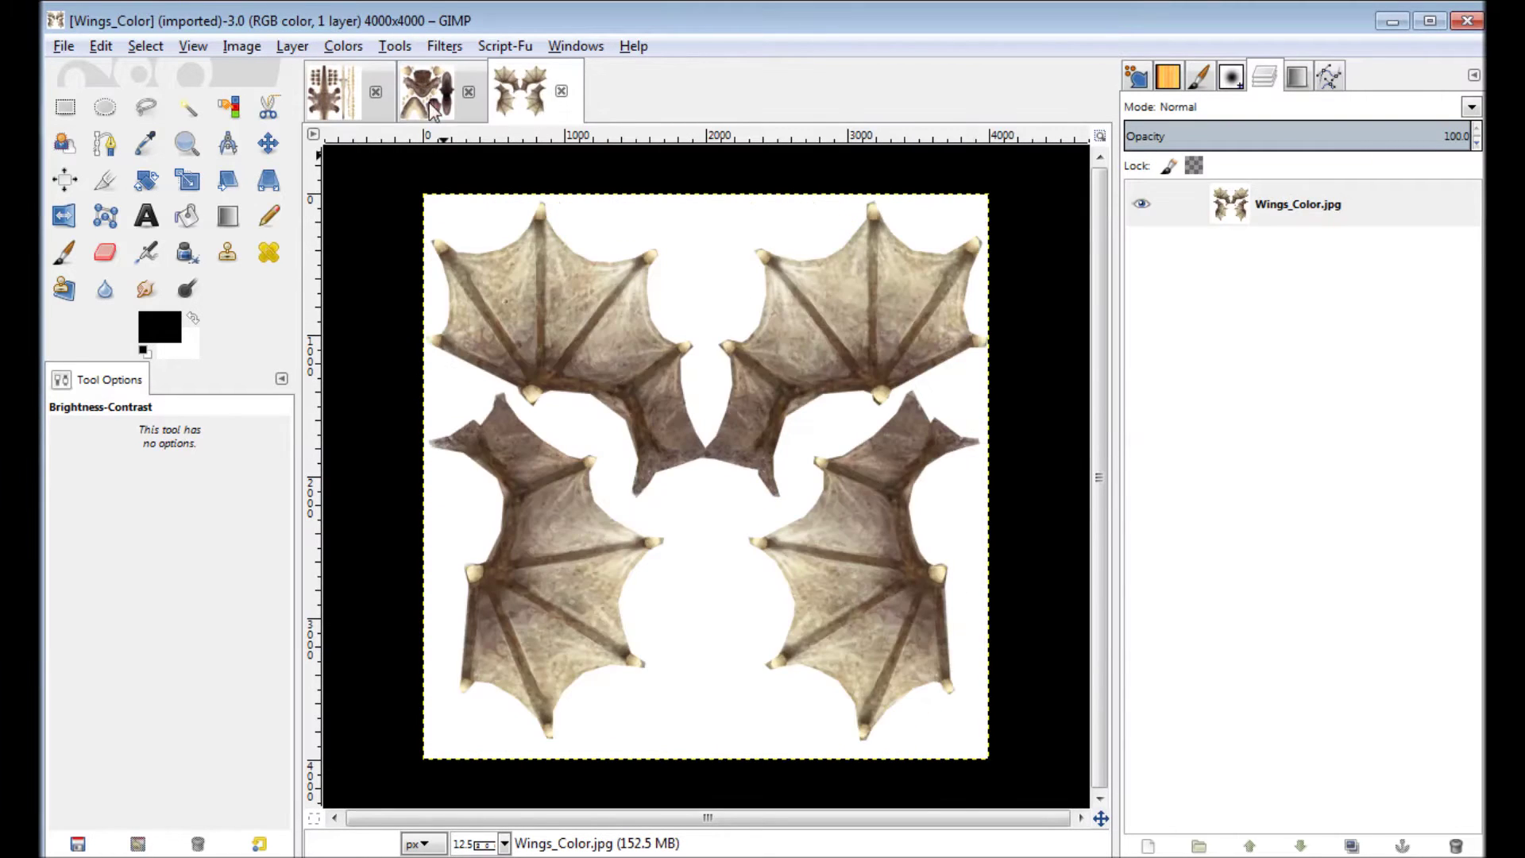
click(419, 109)
click(334, 102)
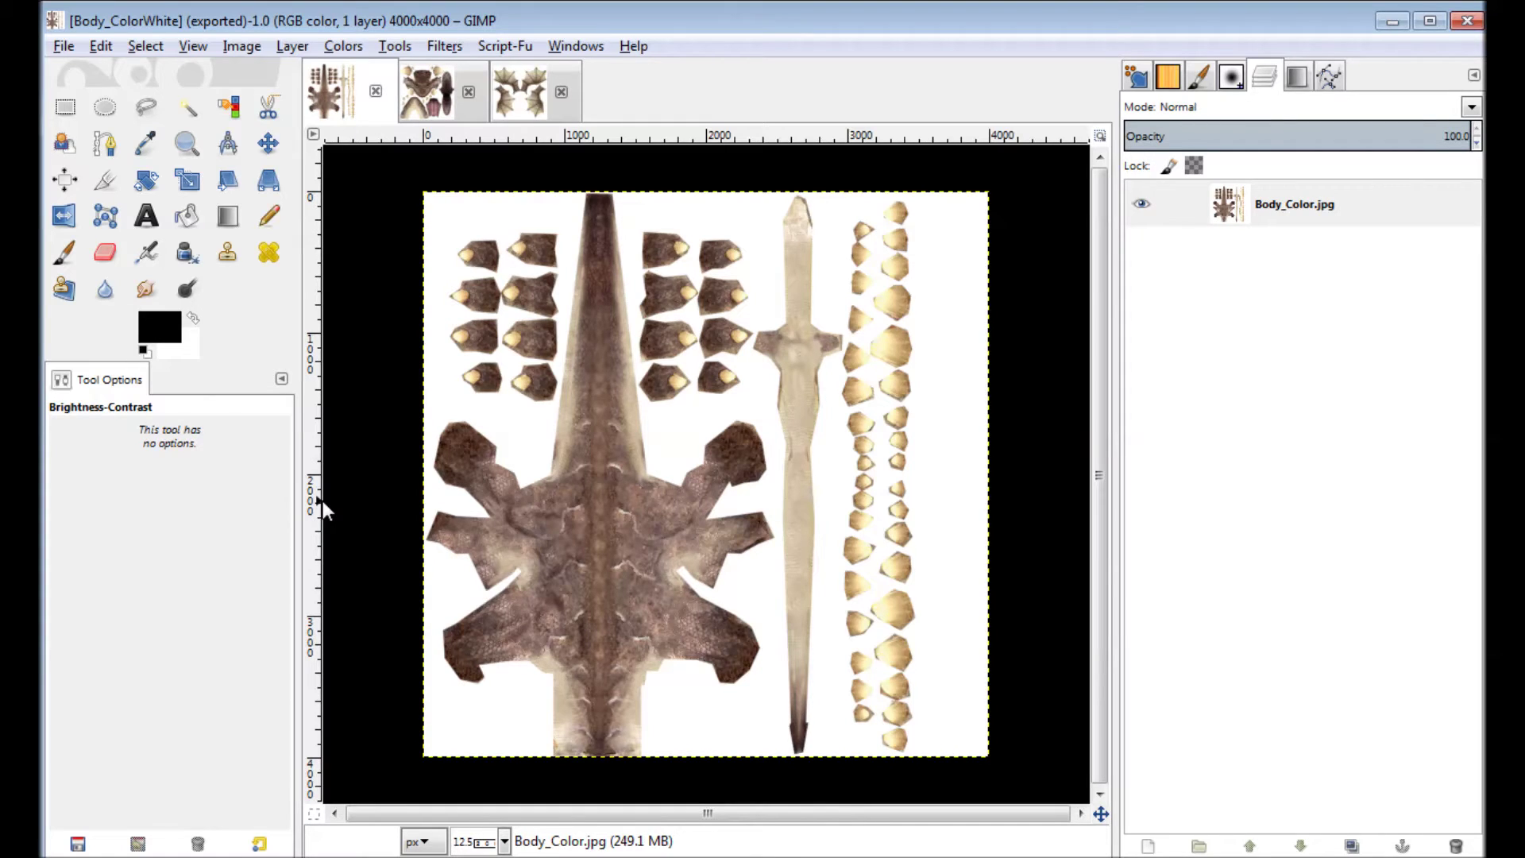
Remove the color from the body texture with Hue-Saturation by setting the saturation to -100.
click(345, 47)
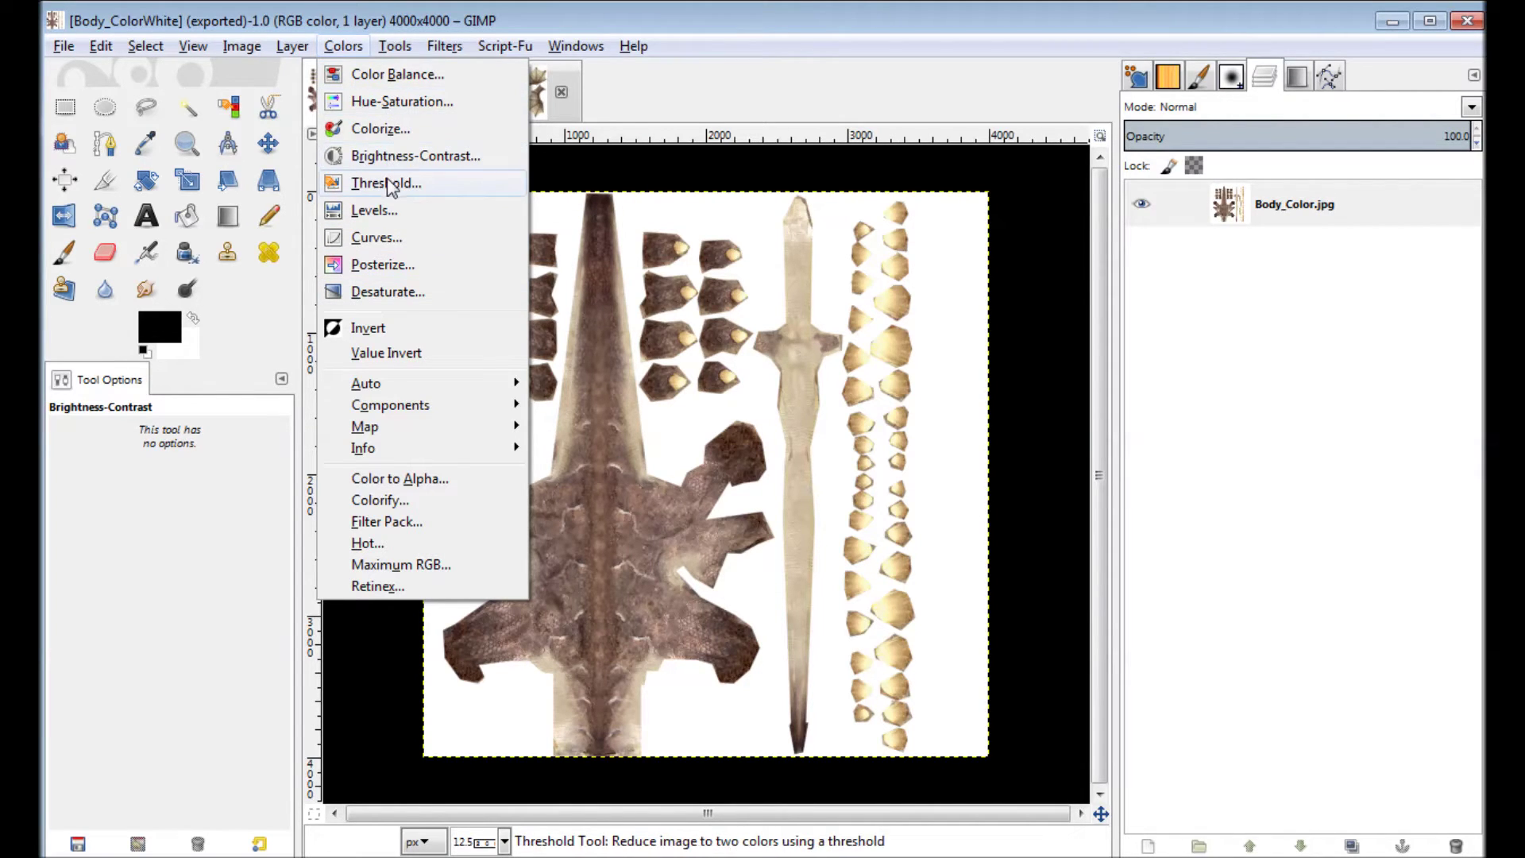
click(389, 102)
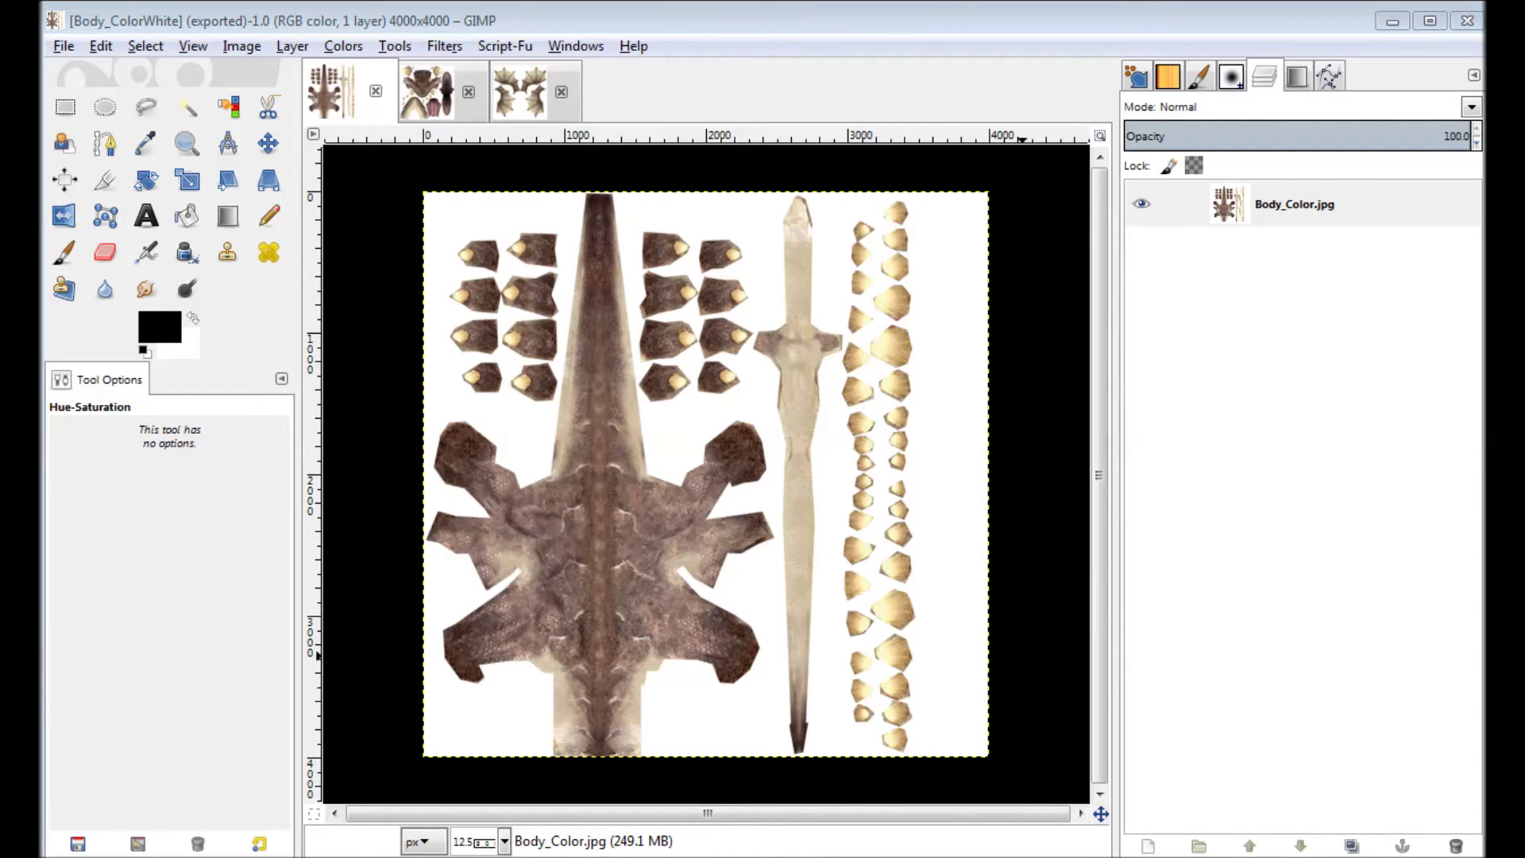
drag(941, 135, 1052, 191)
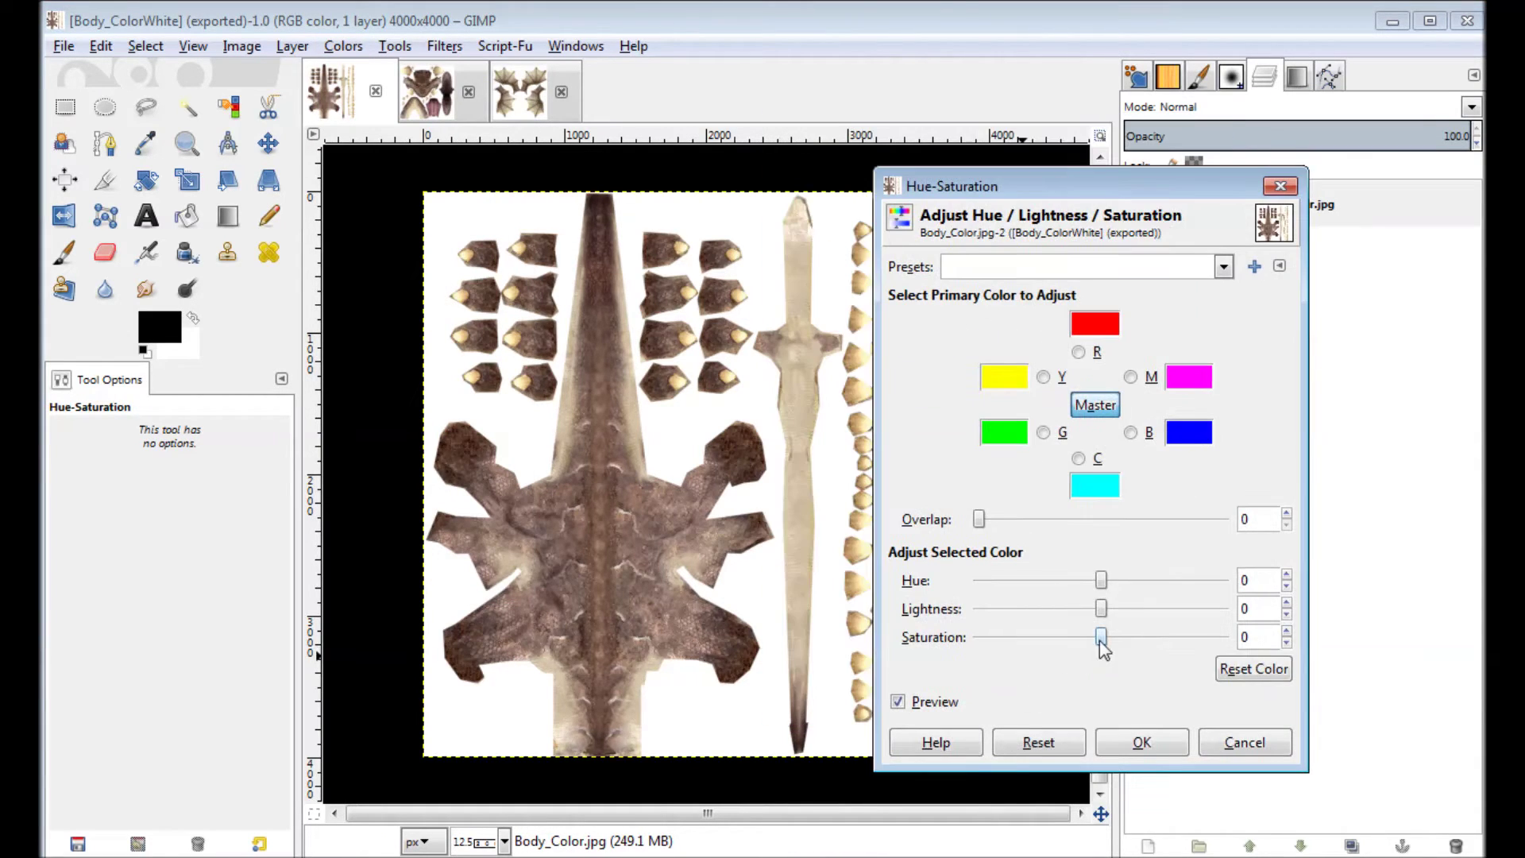
drag(1101, 639, 977, 639)
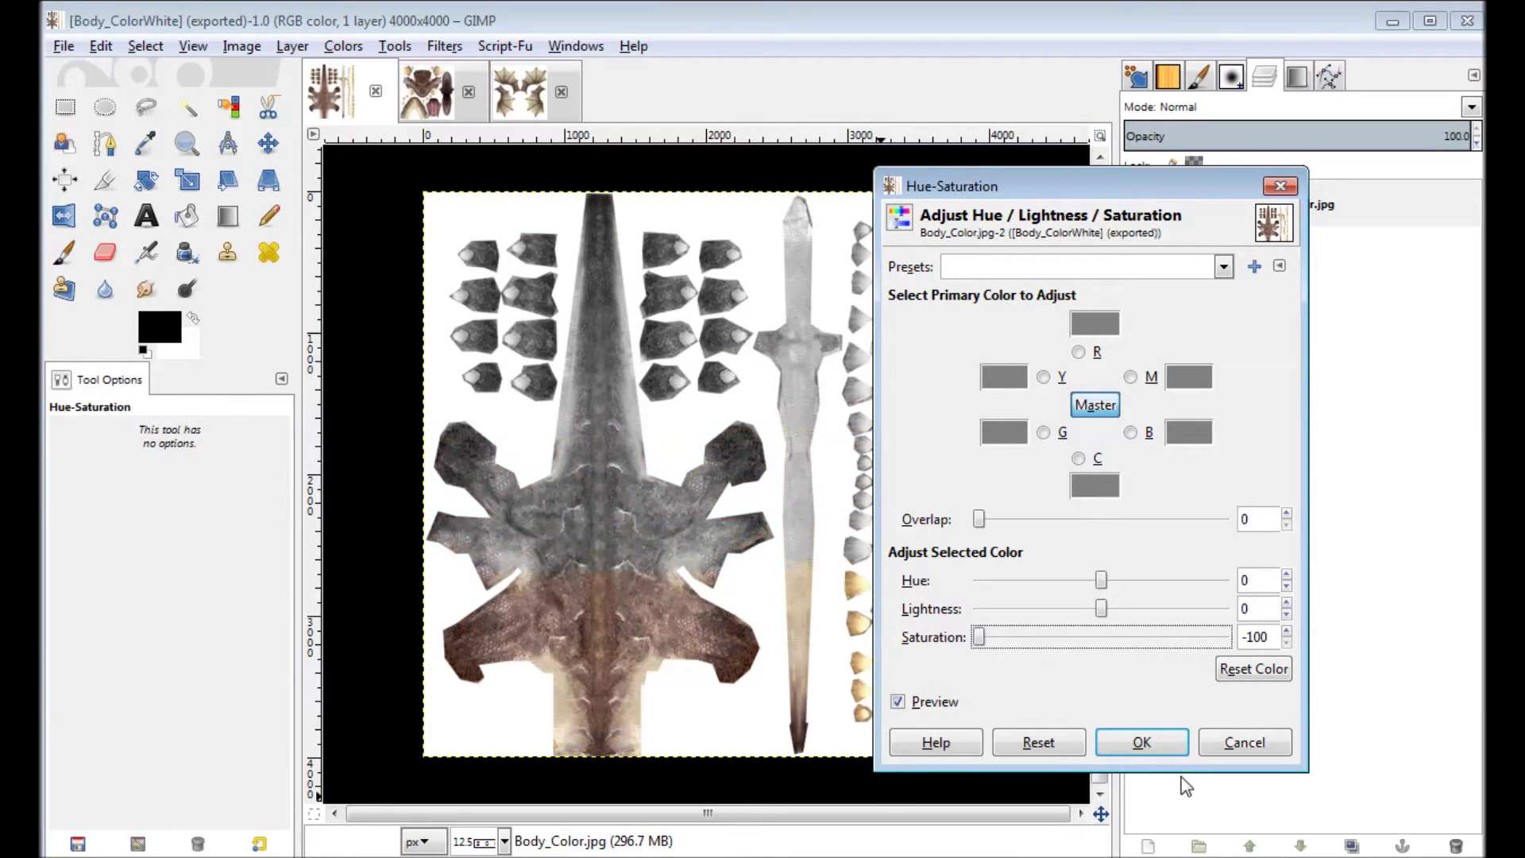
click(1149, 751)
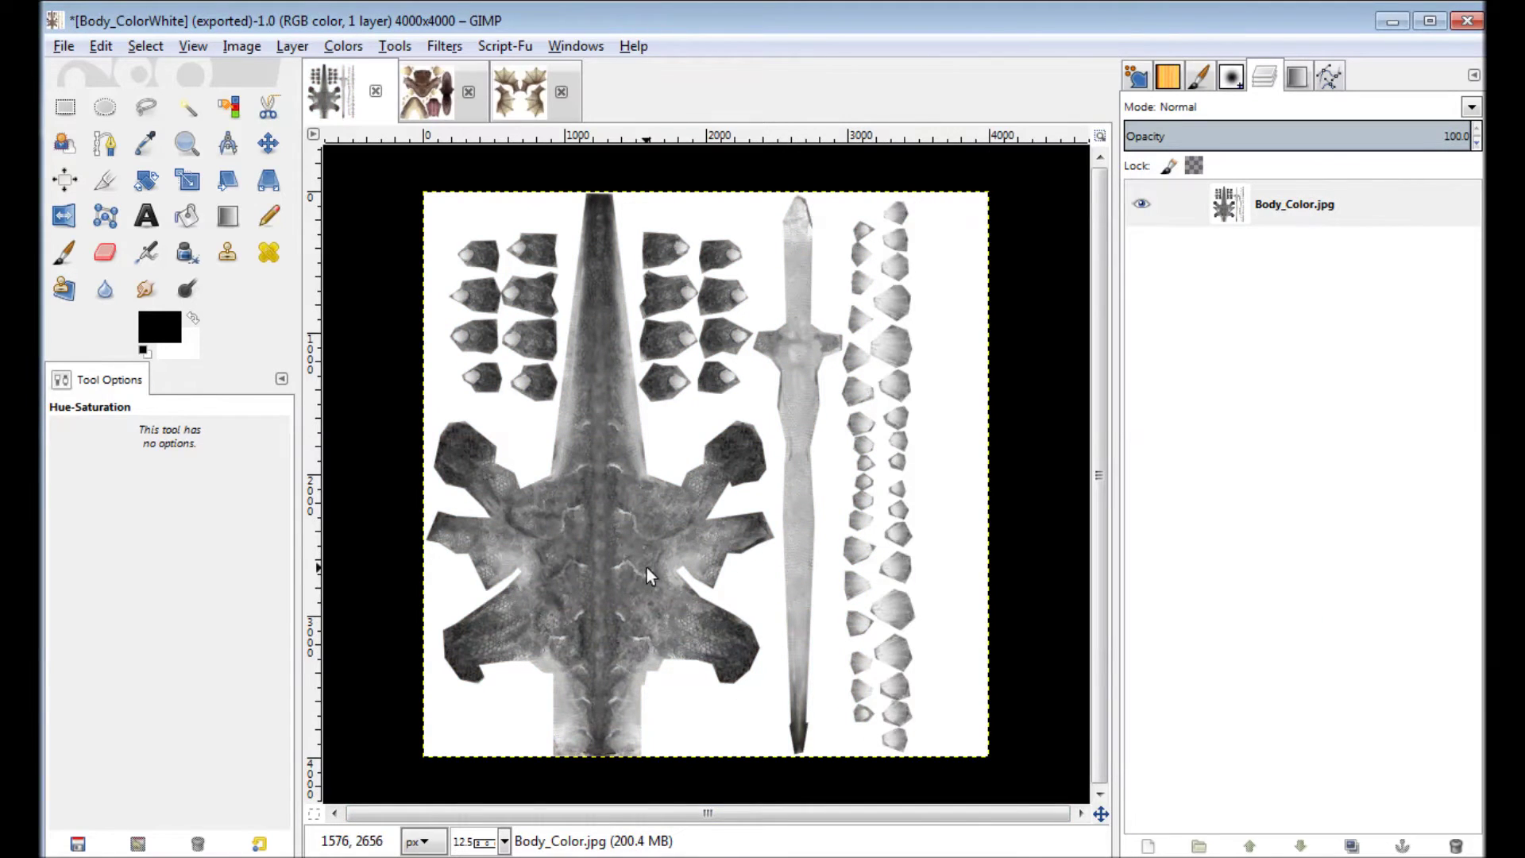
Raise the brightness of the gray body texture to the maximum with Brightness-Contrast.
click(347, 49)
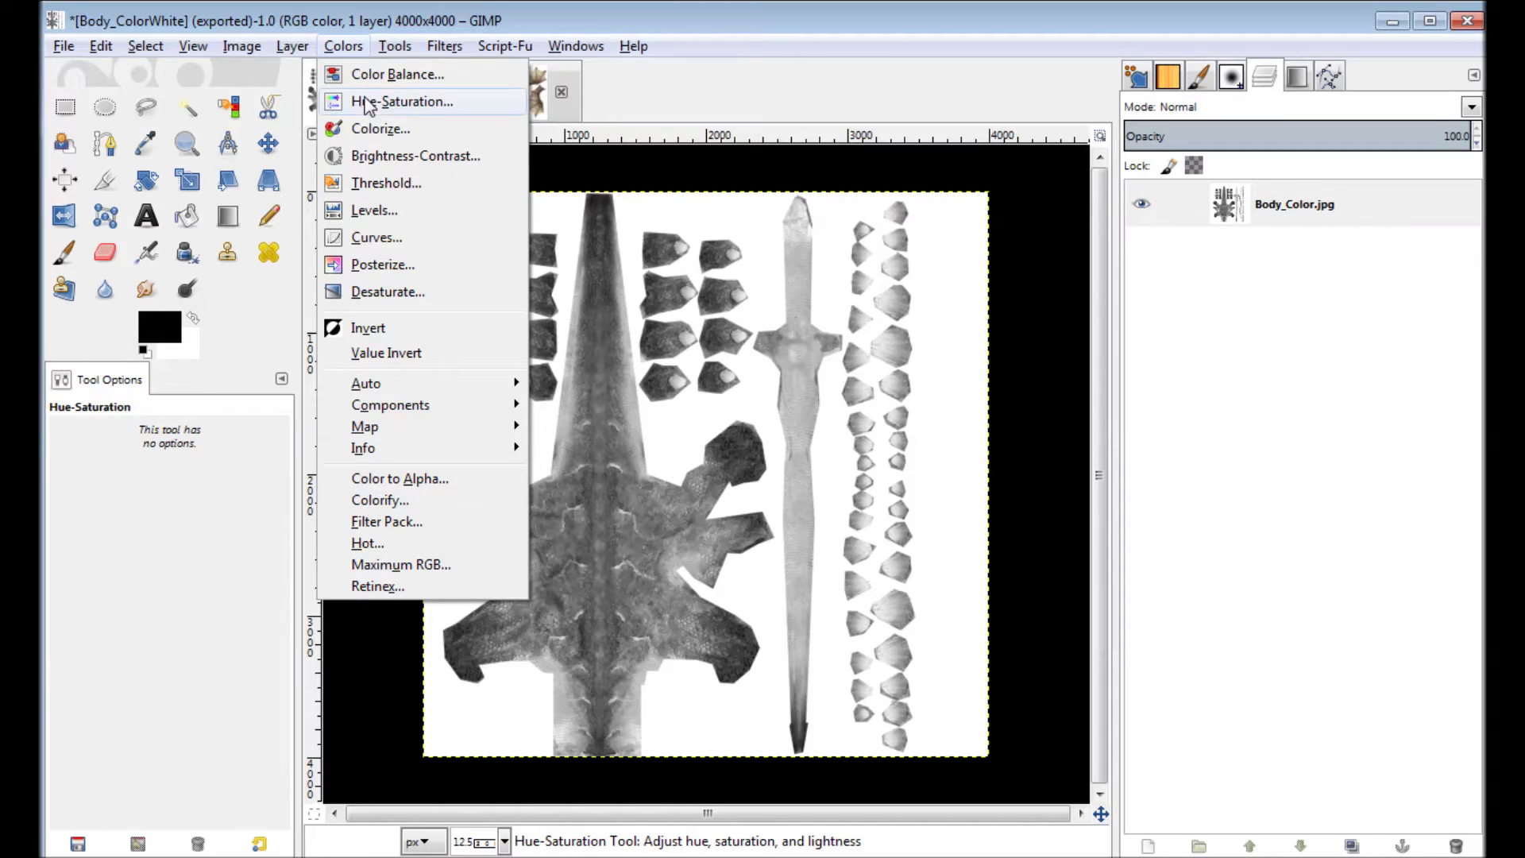
click(405, 156)
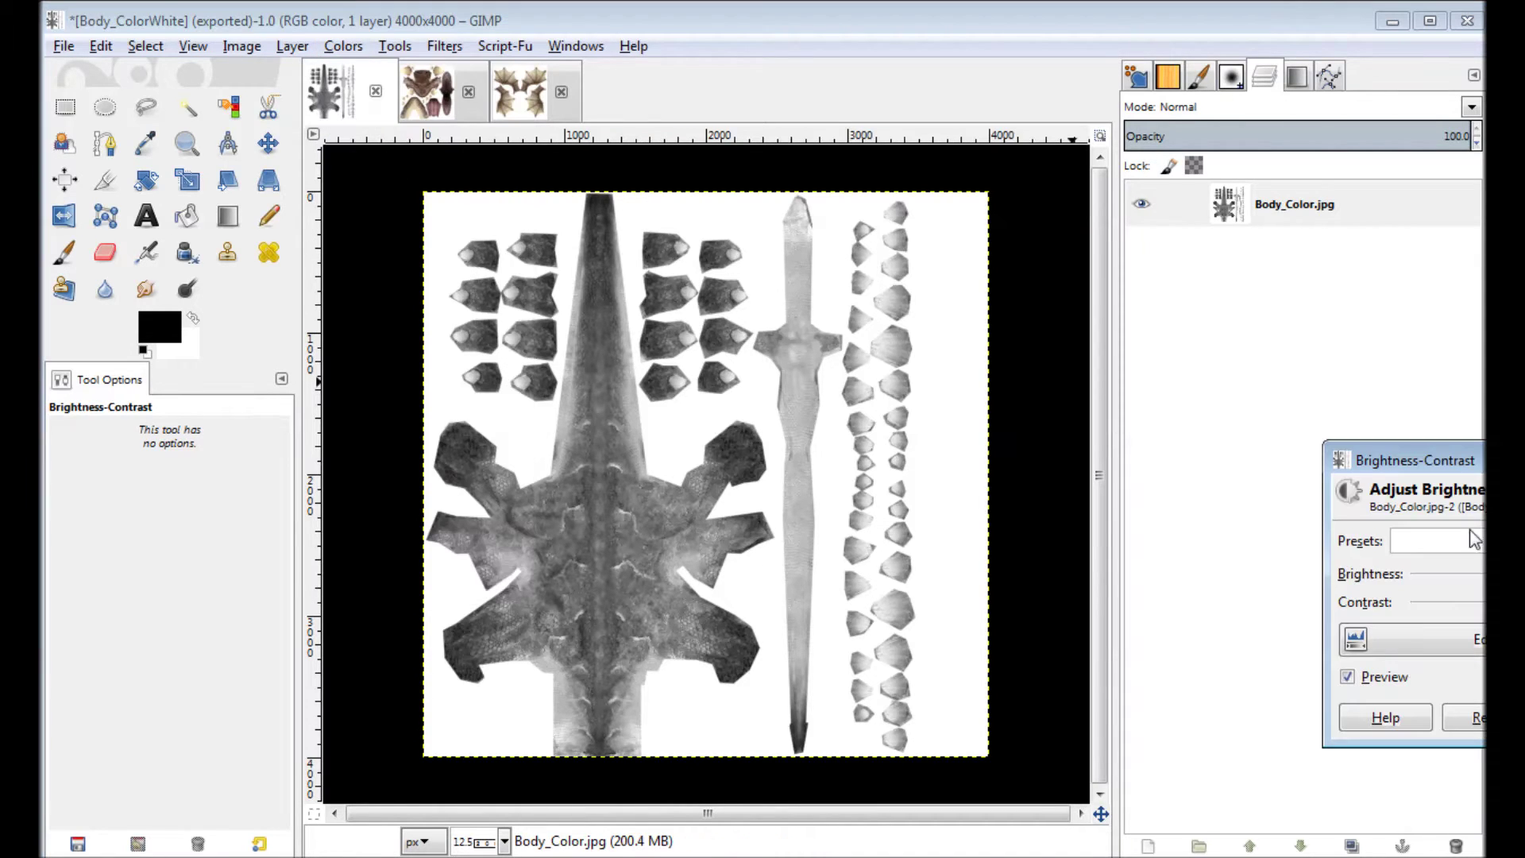
drag(1473, 468, 863, 369)
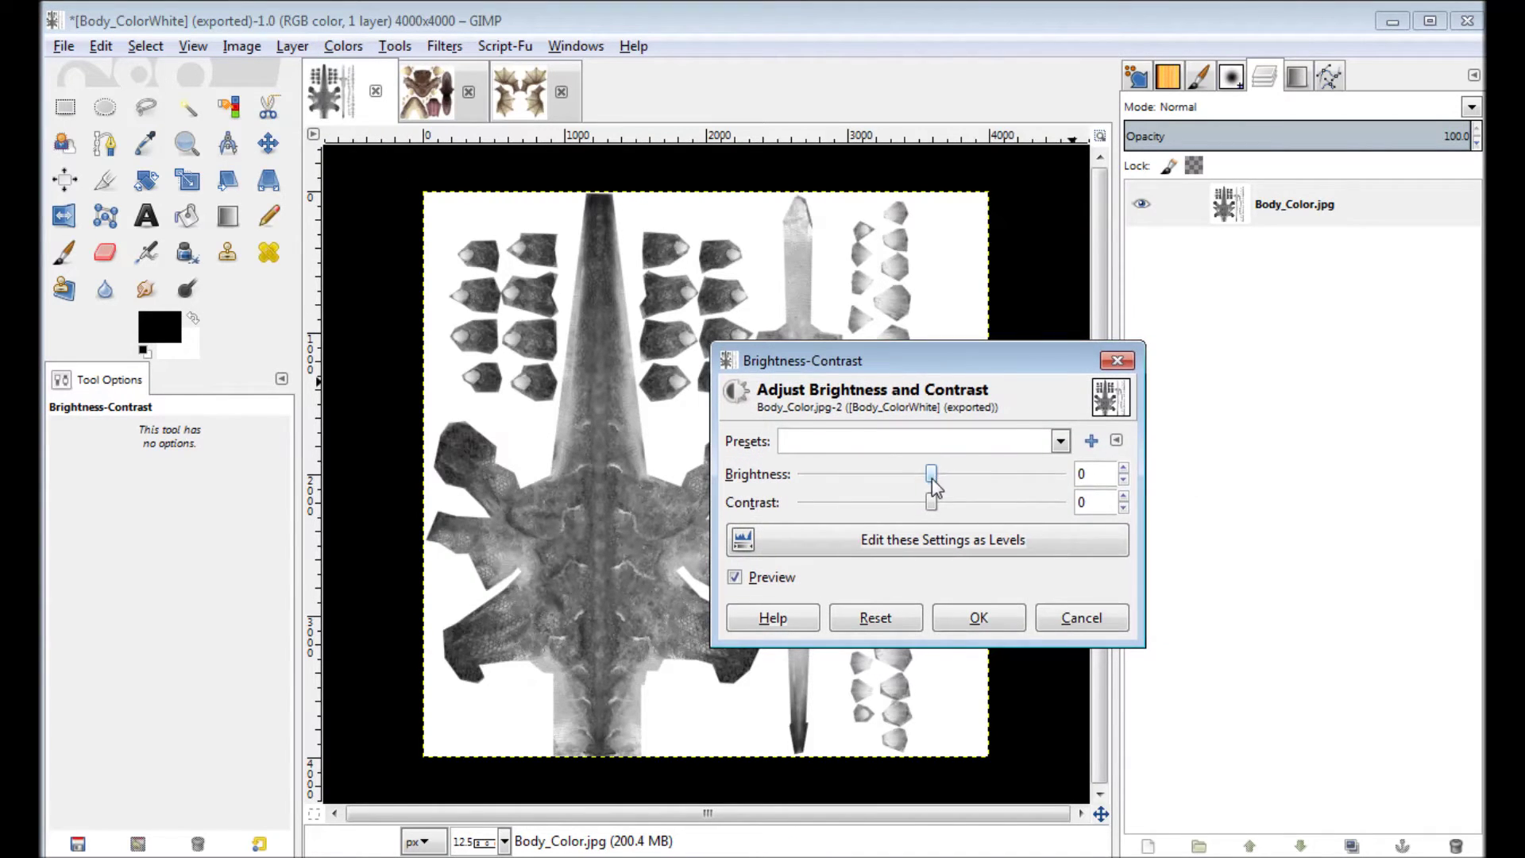
drag(932, 474, 1064, 474)
click(978, 617)
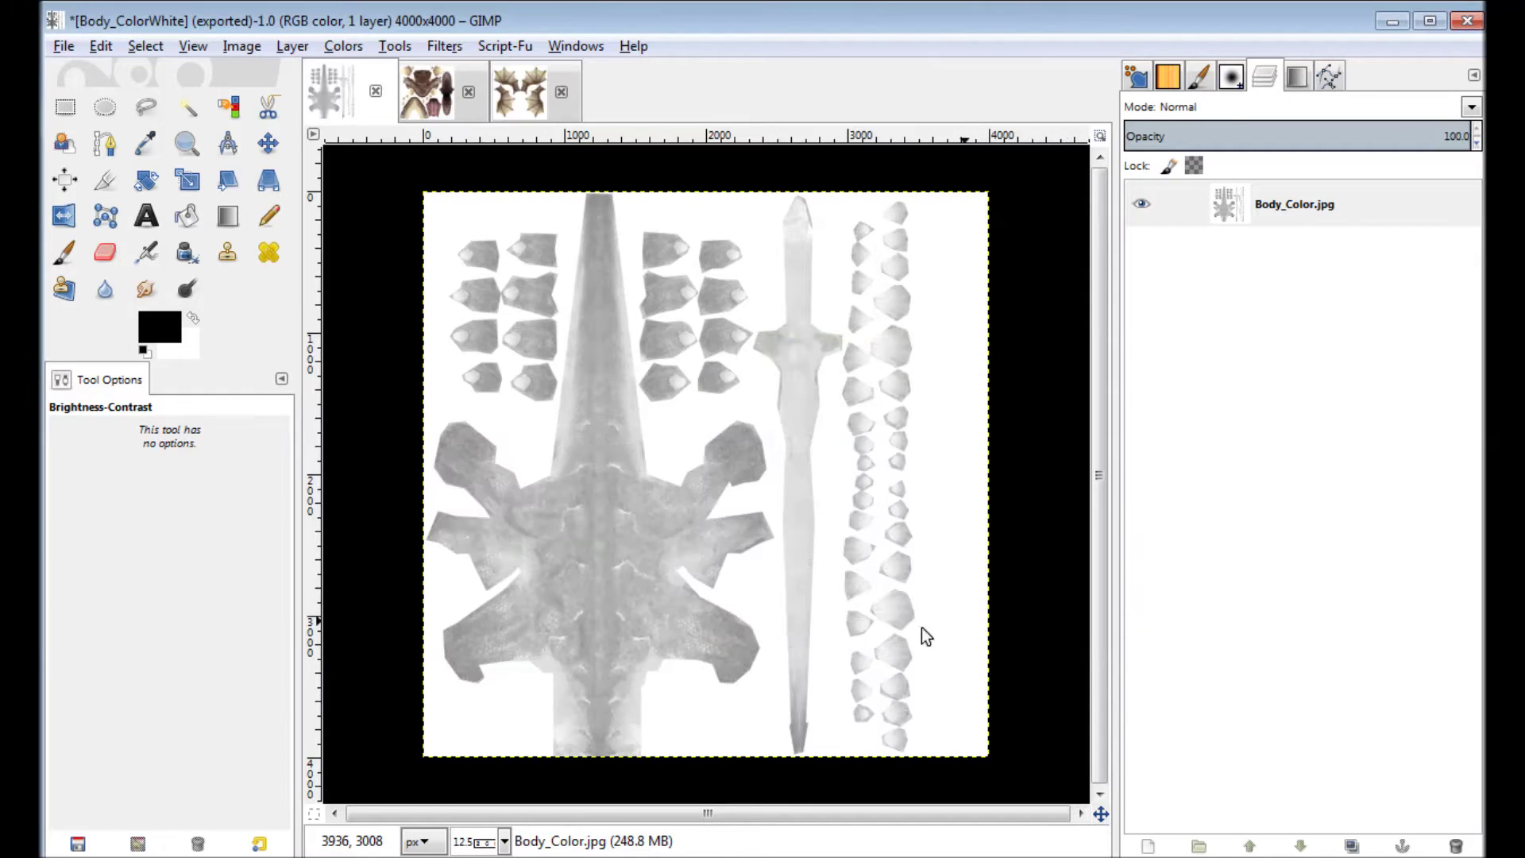
Desaturate the head texture, with the shade of gray based on Lightness.
click(433, 91)
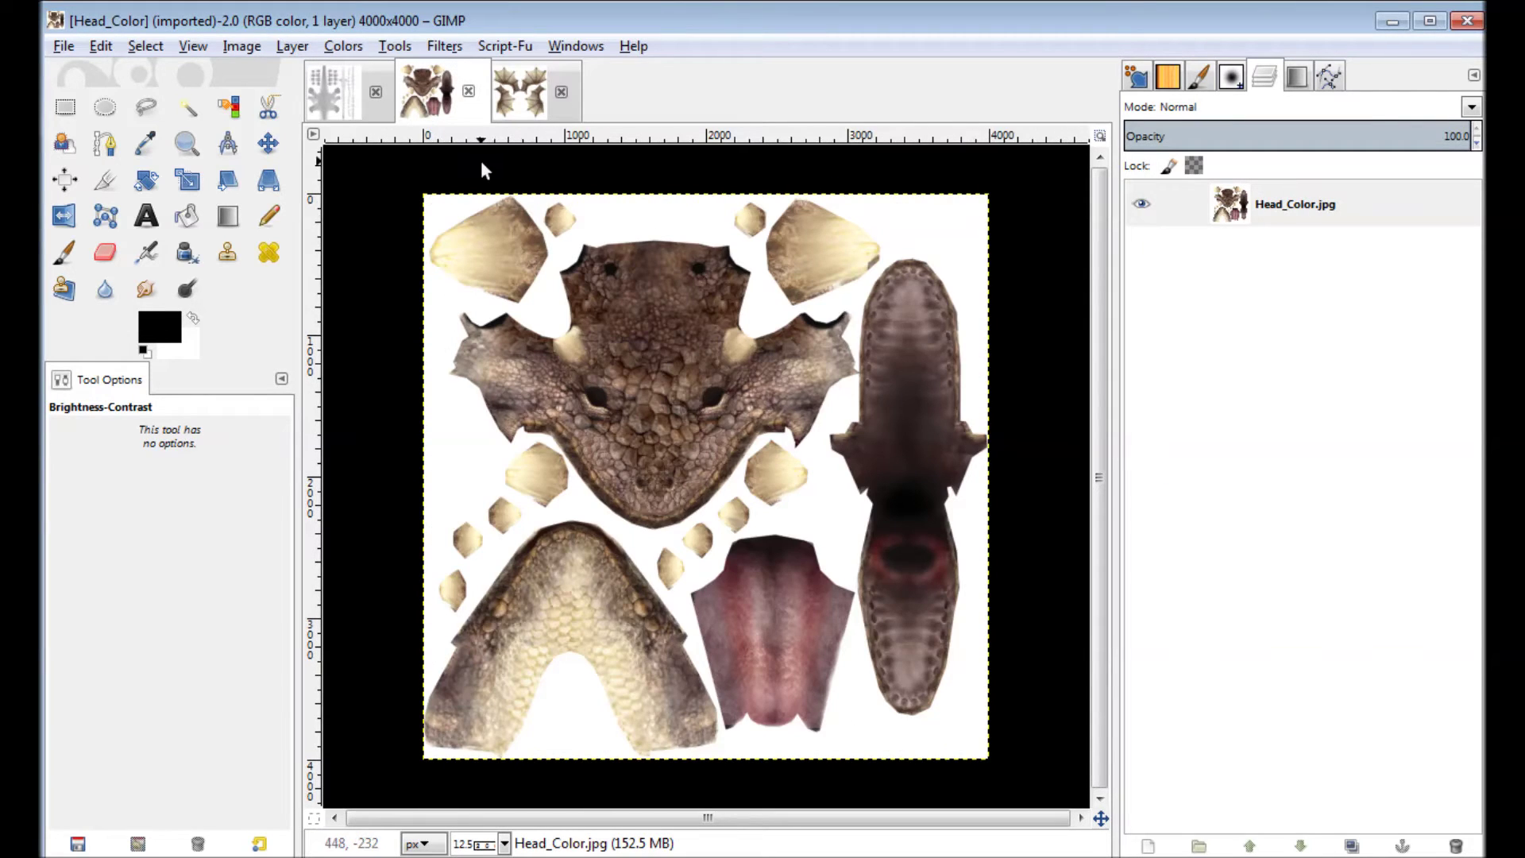
click(346, 51)
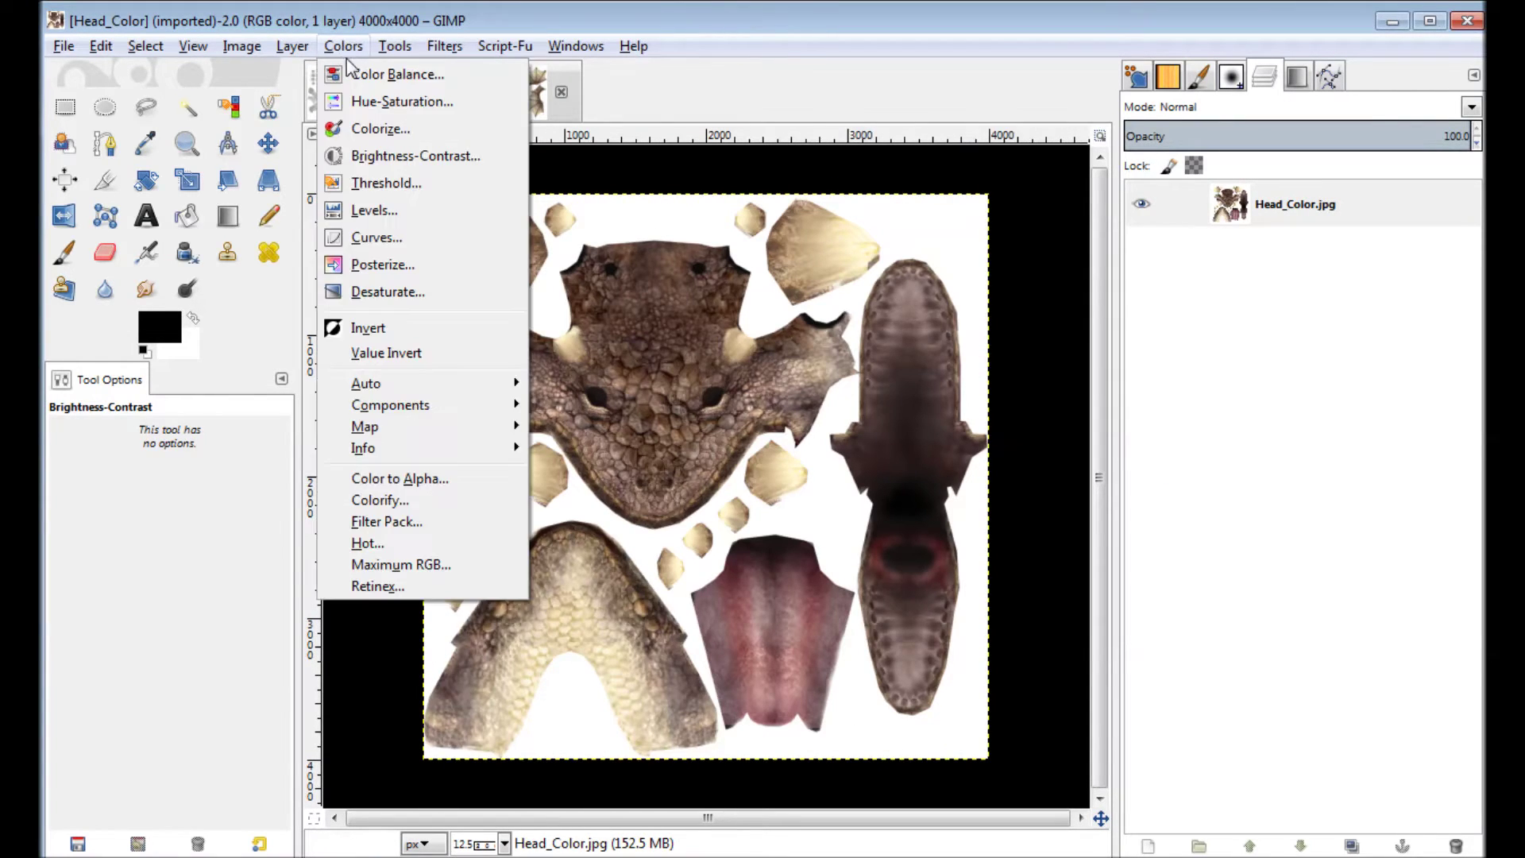
click(386, 292)
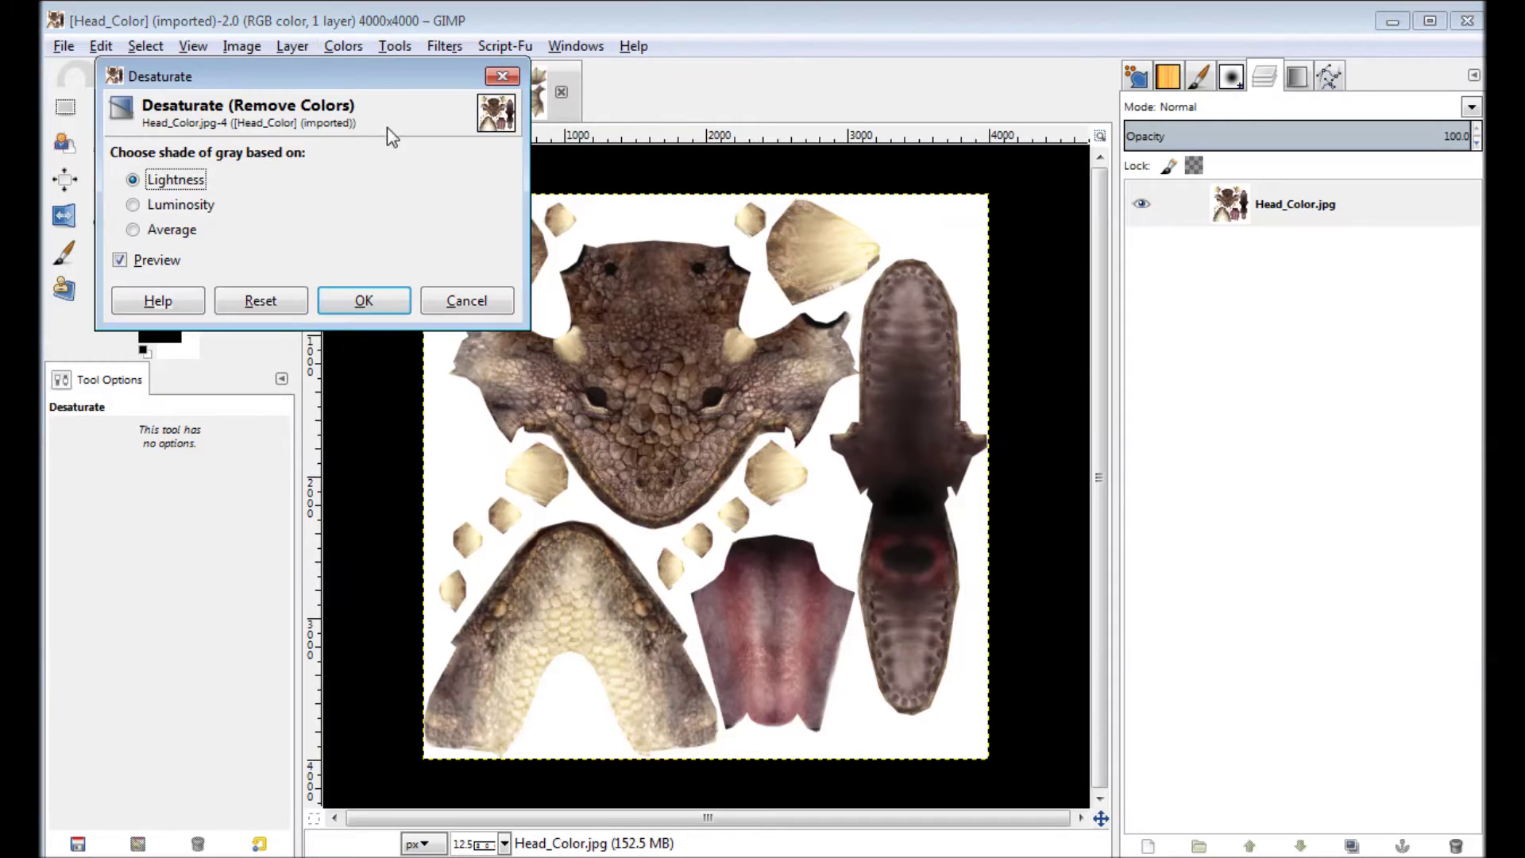
click(364, 310)
Set the head texture's brightness to 127 with Brightness-Contrast.
click(343, 47)
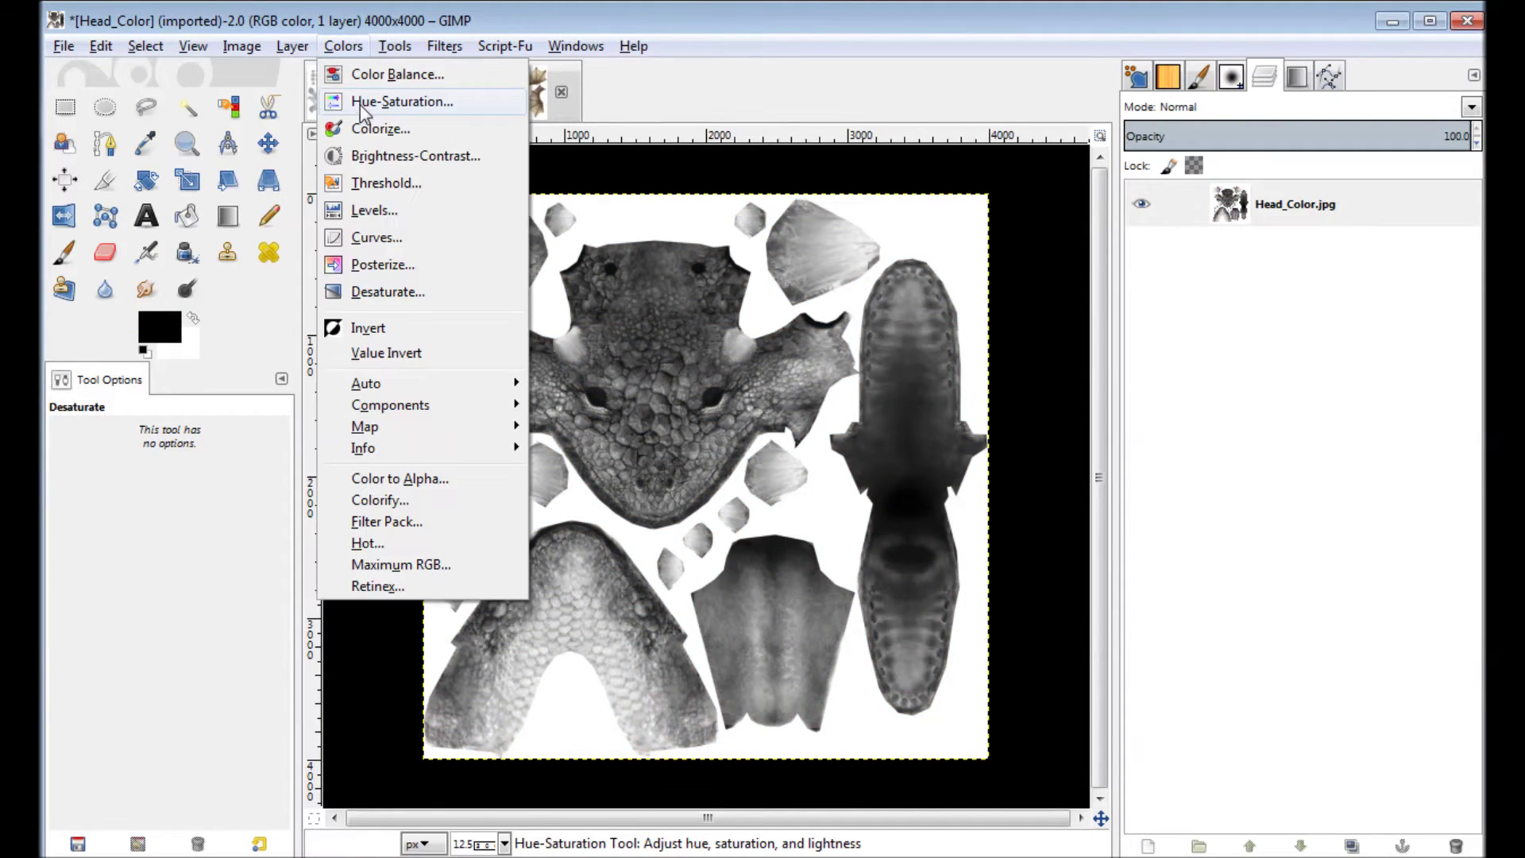
click(386, 156)
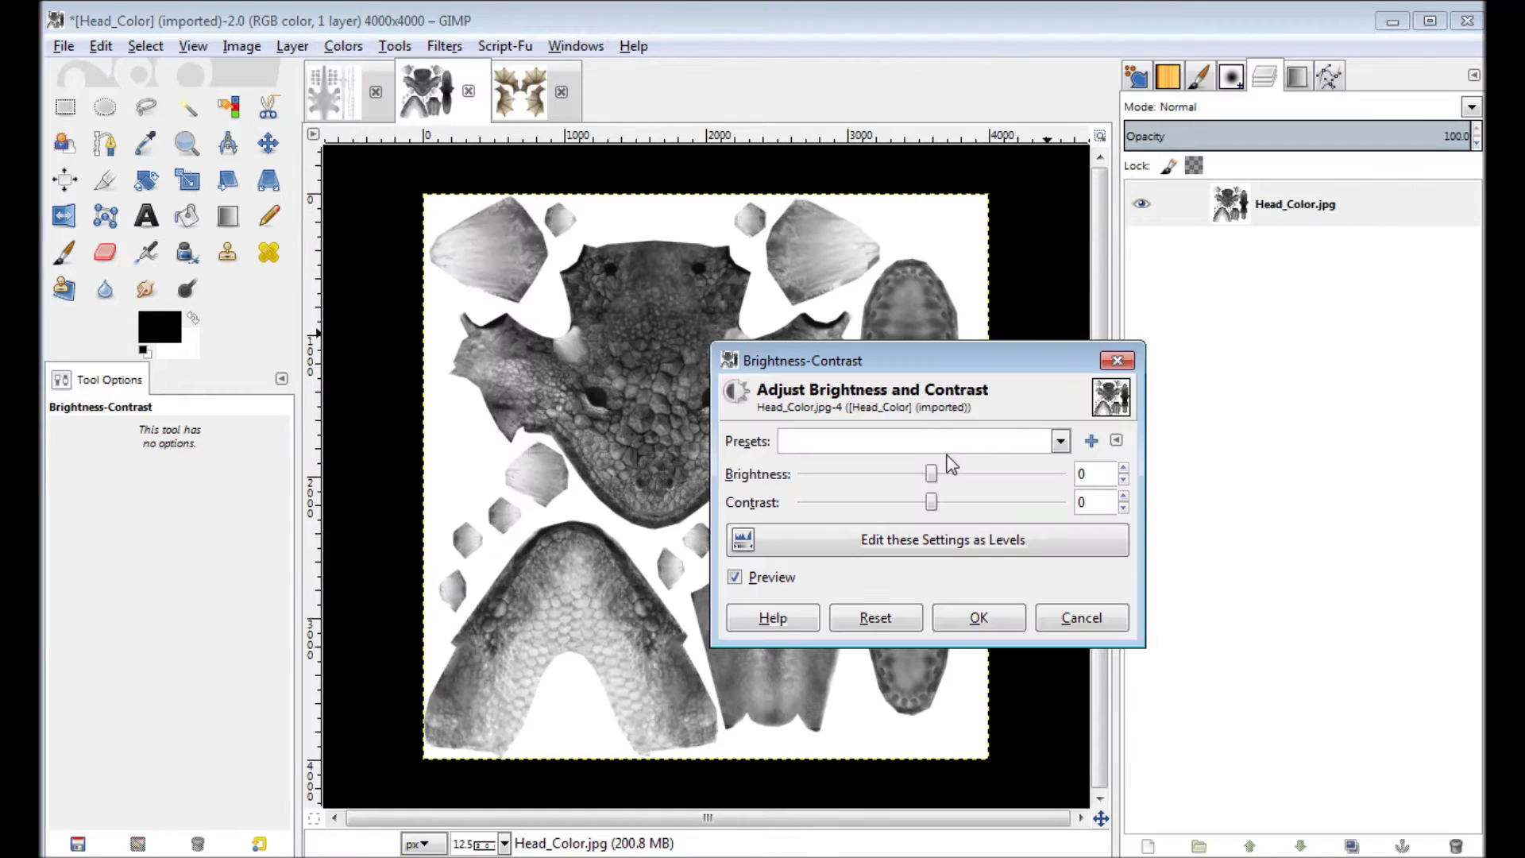
drag(932, 480, 1096, 502)
click(996, 617)
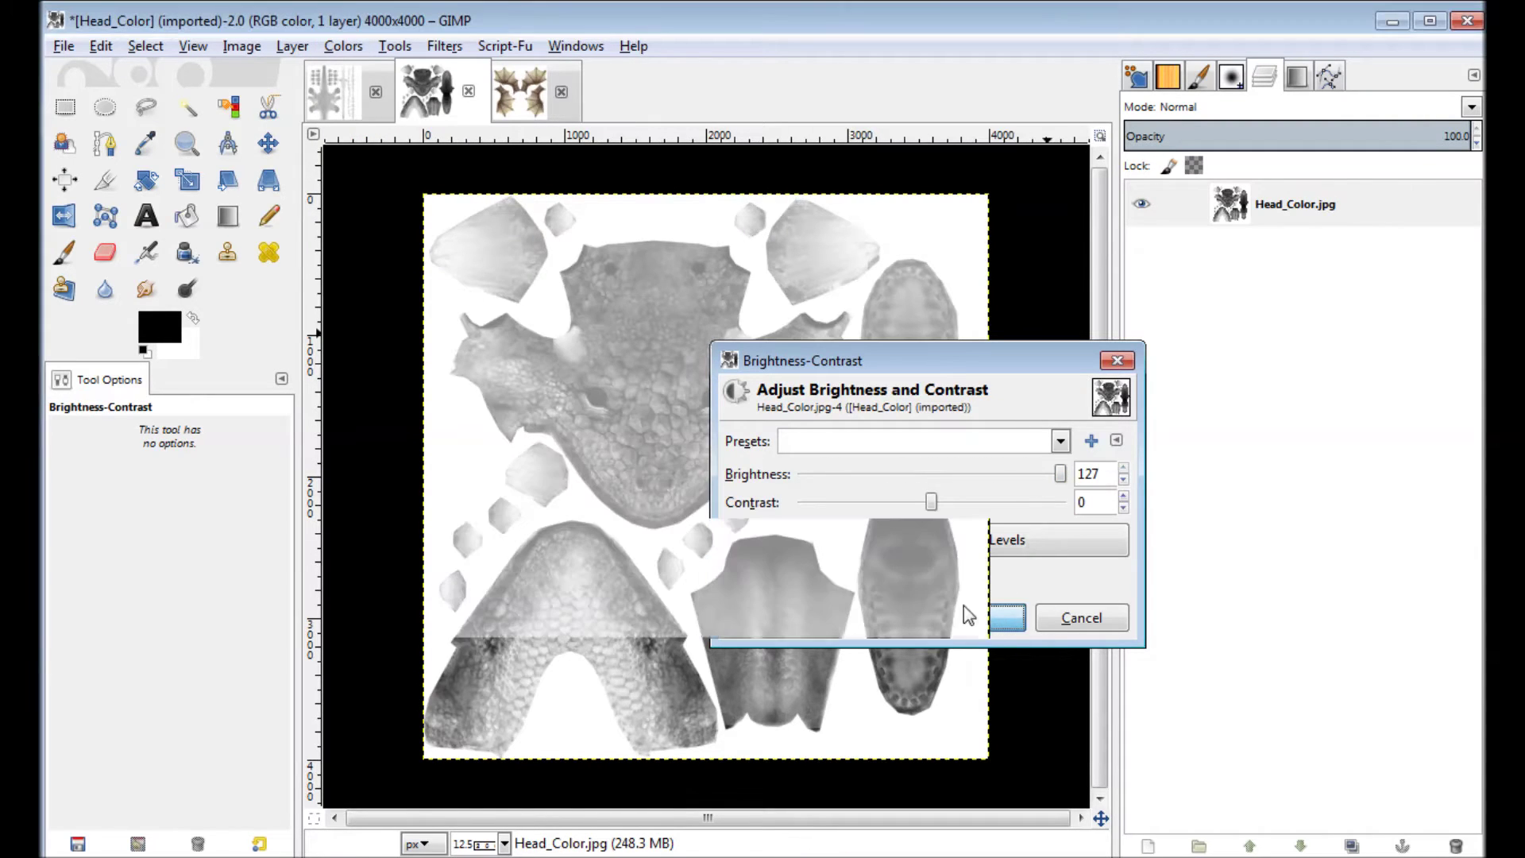
Desaturate the wings texture, with the shade of gray based on Lightness.
click(520, 96)
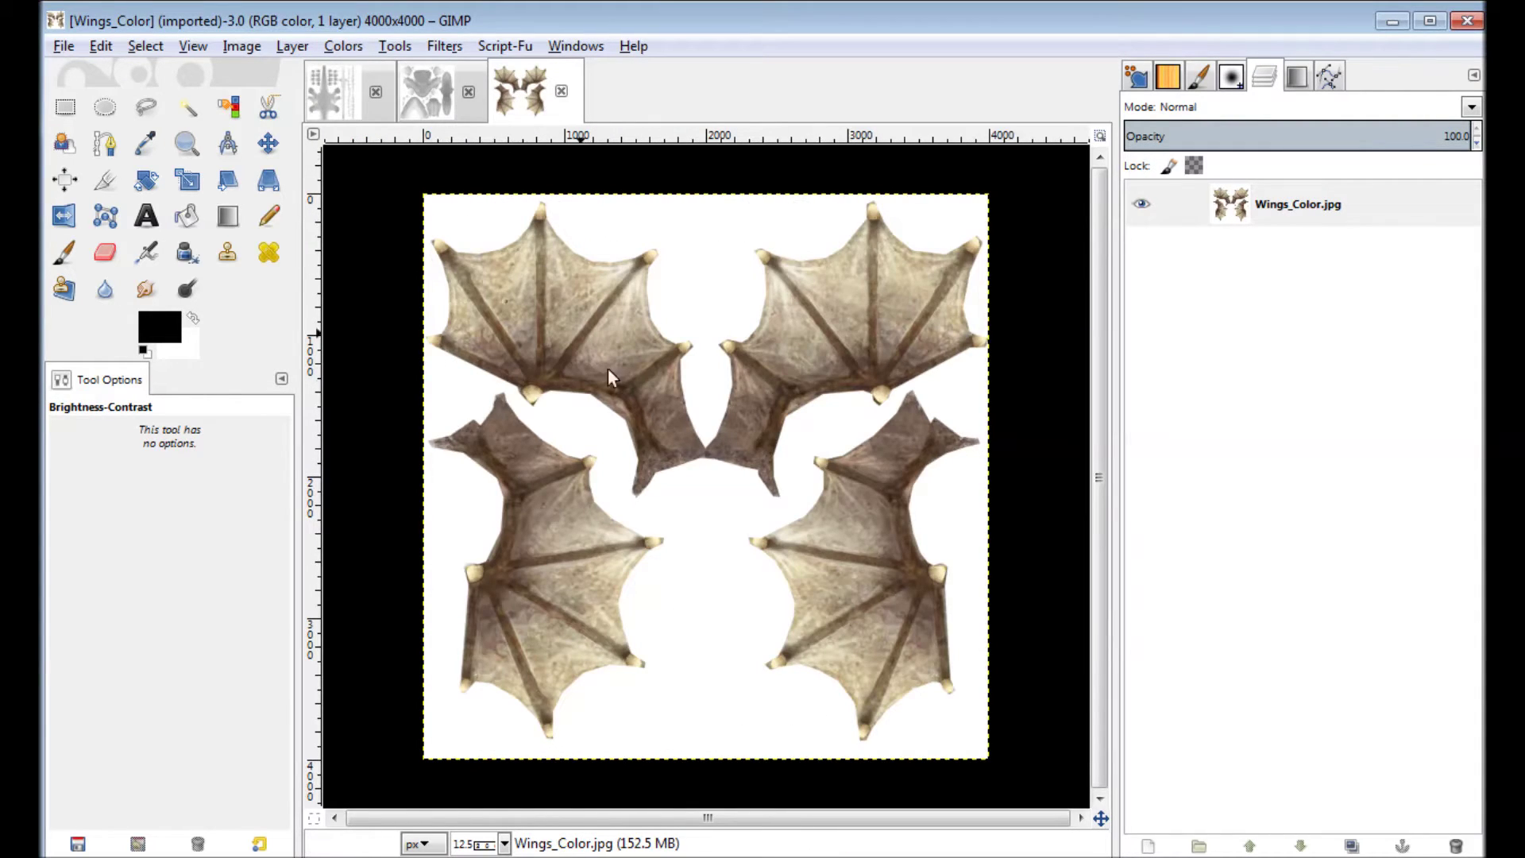
click(341, 47)
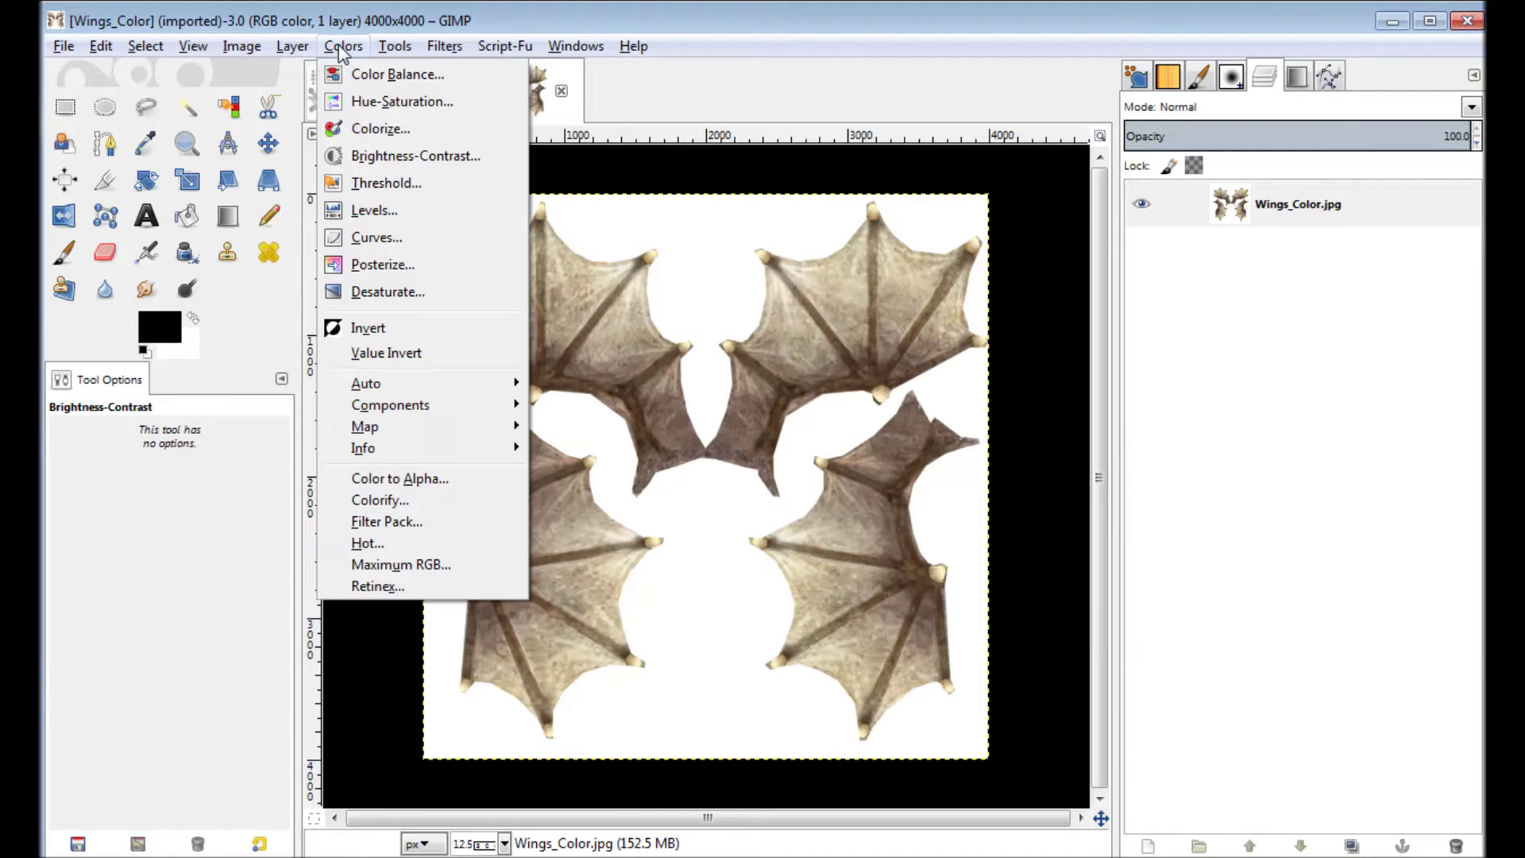
click(387, 291)
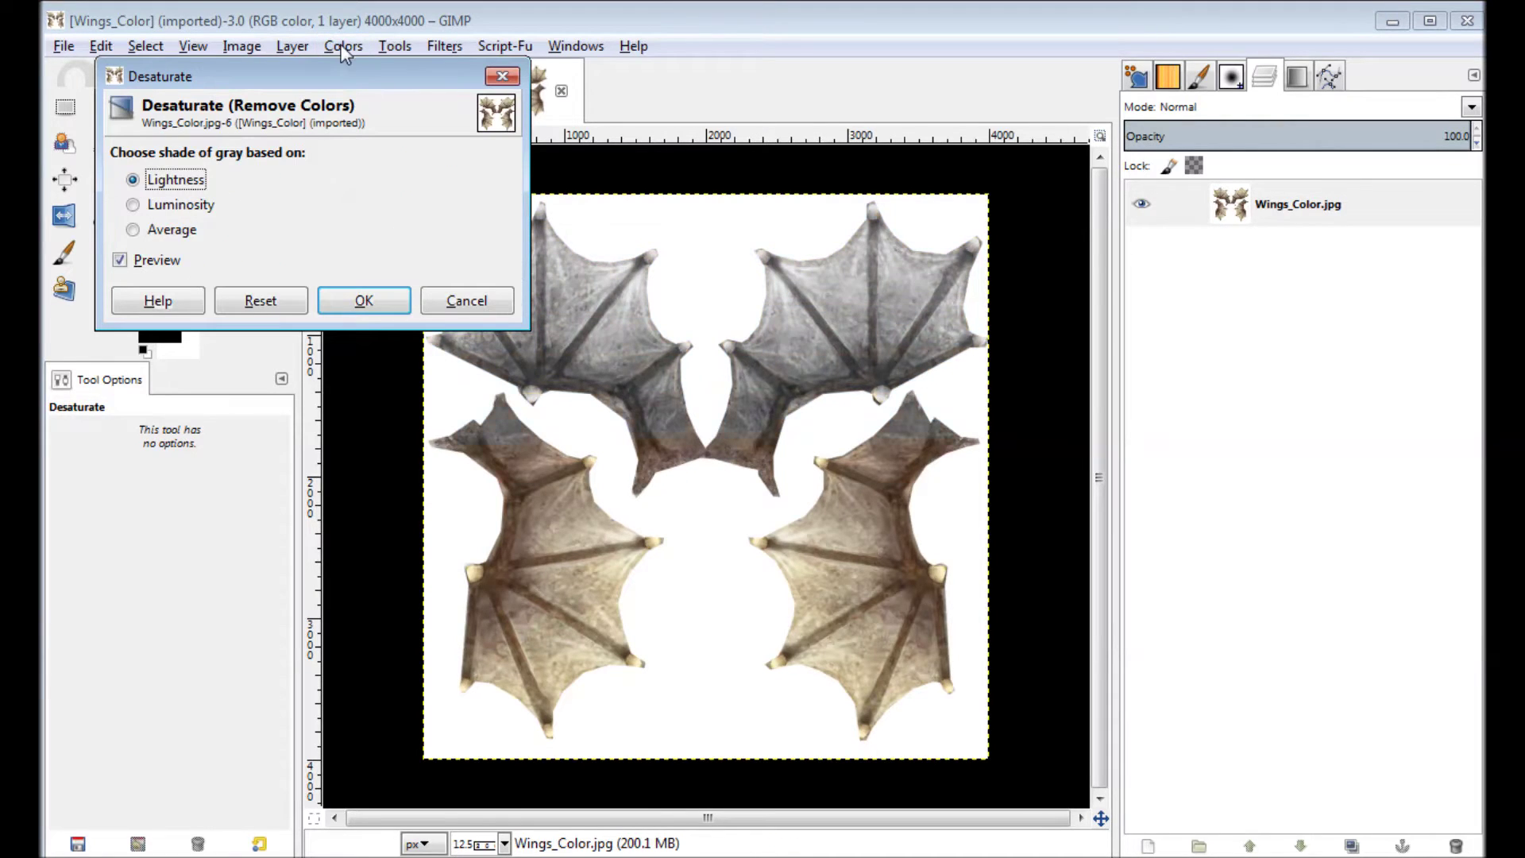
click(364, 300)
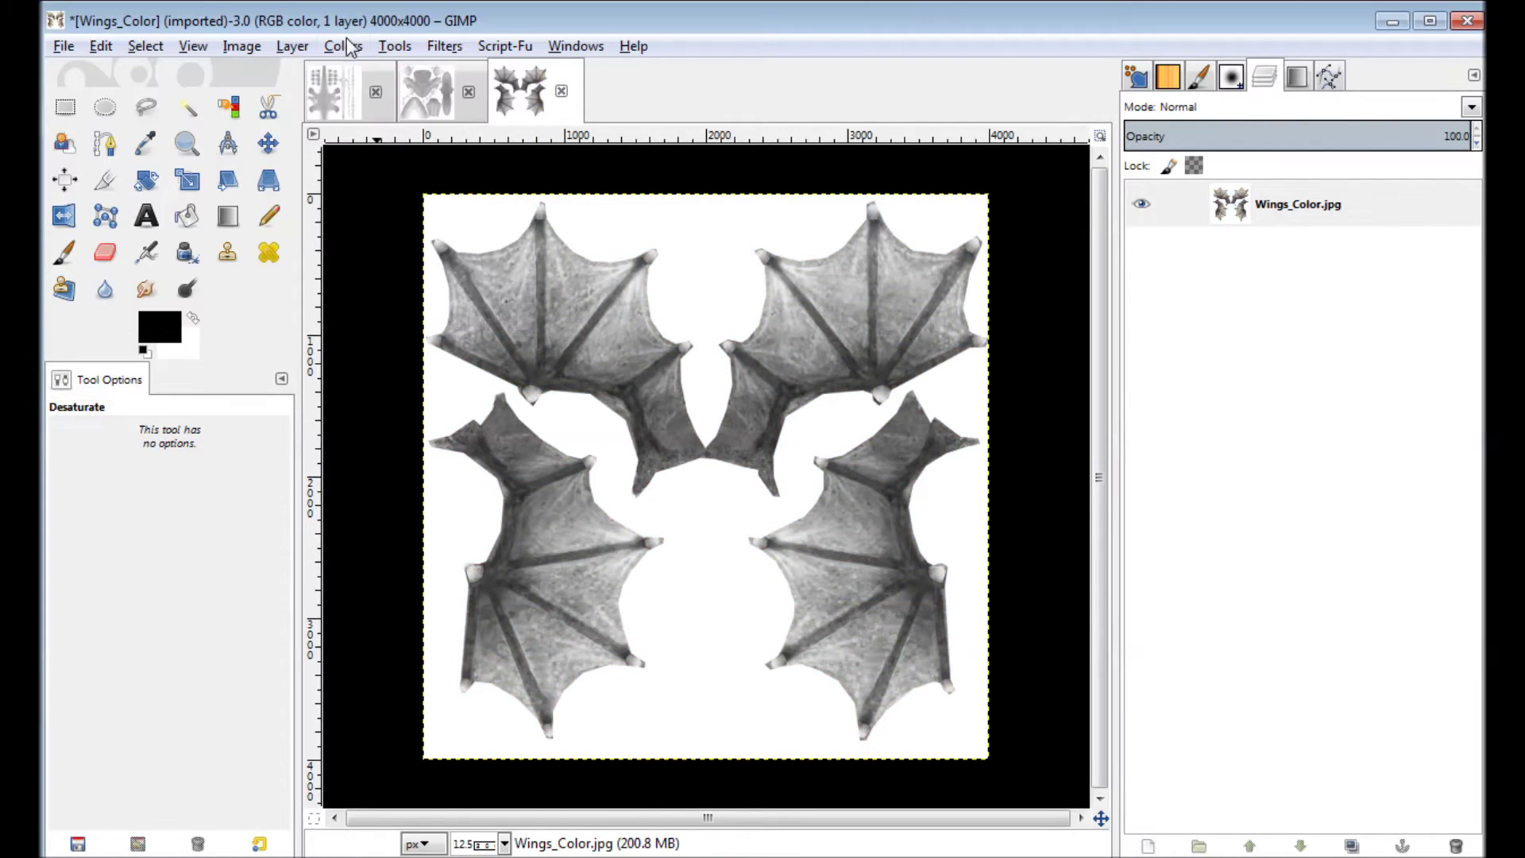
Set the wings texture's brightness to 127 with Brightness-Contrast.
click(356, 48)
click(415, 156)
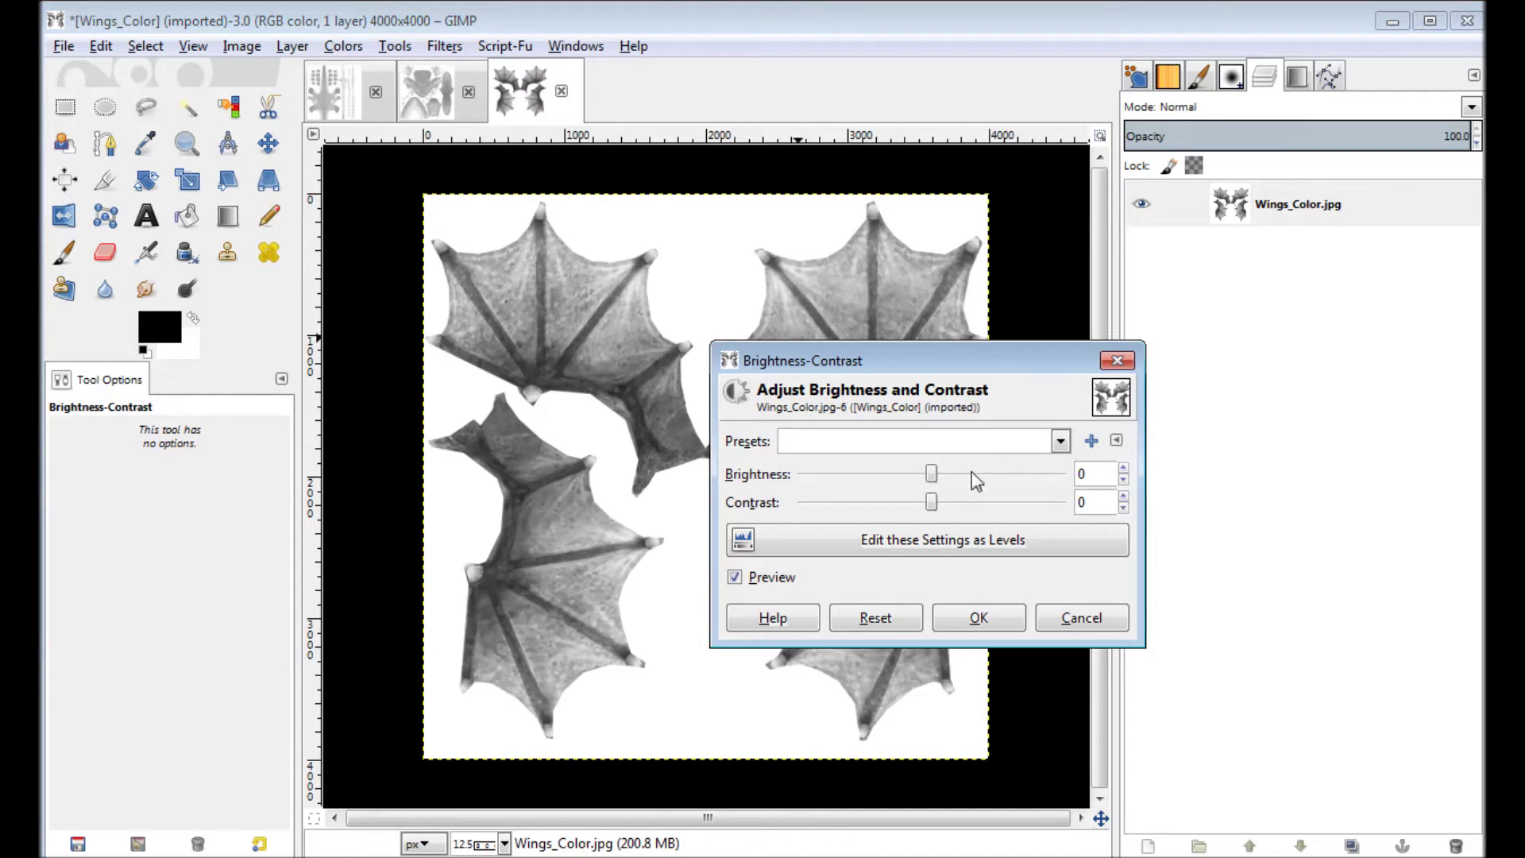
drag(931, 478, 1064, 476)
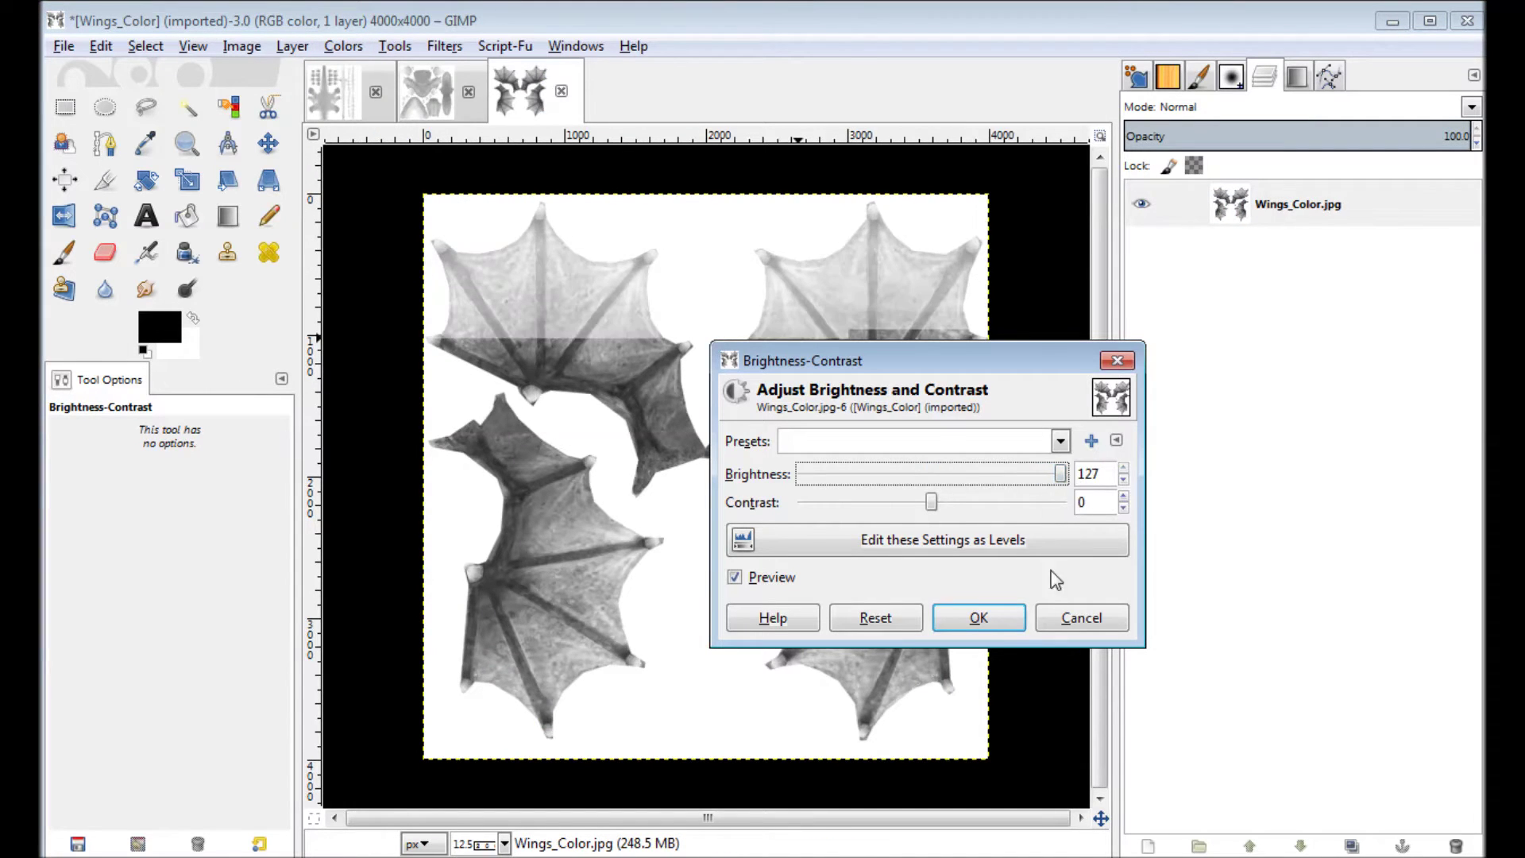
click(995, 625)
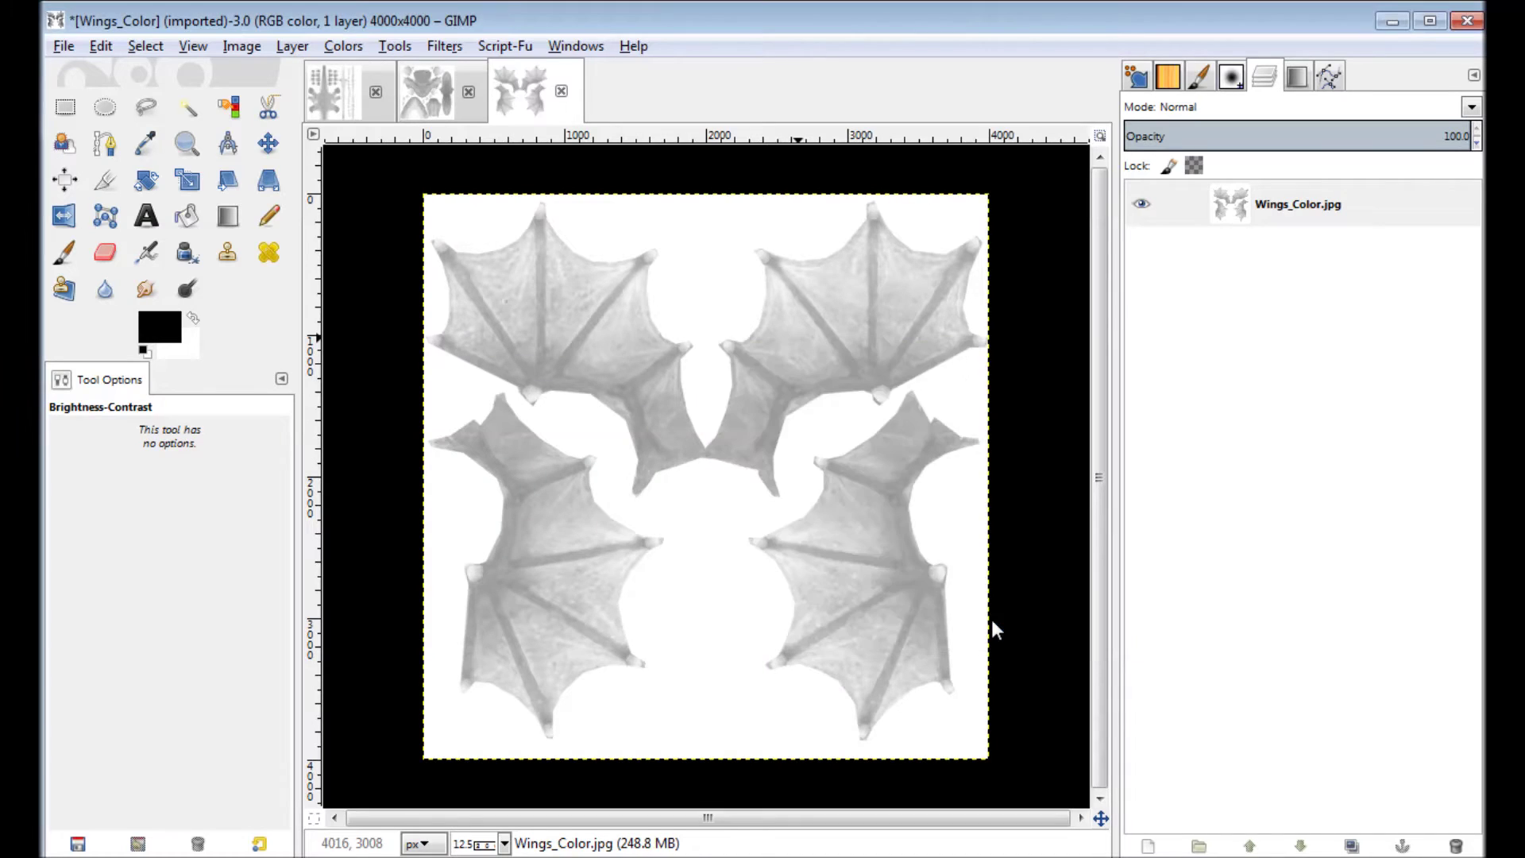
Export the whitened wings texture to the SubDragon folder as MyWhiteWings.jpg with JPEG quality 100.
click(65, 47)
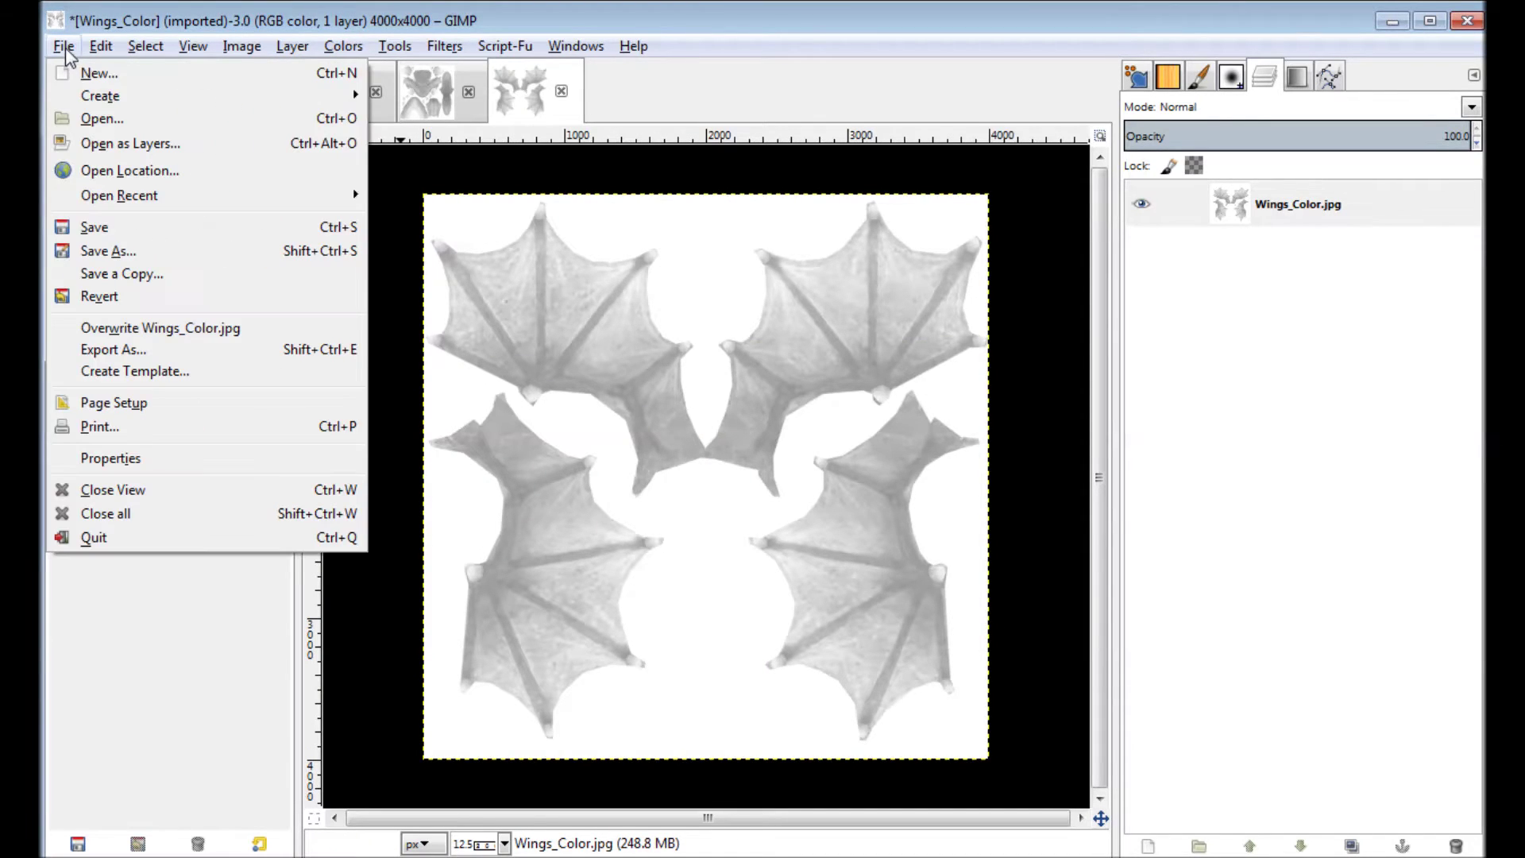
click(154, 349)
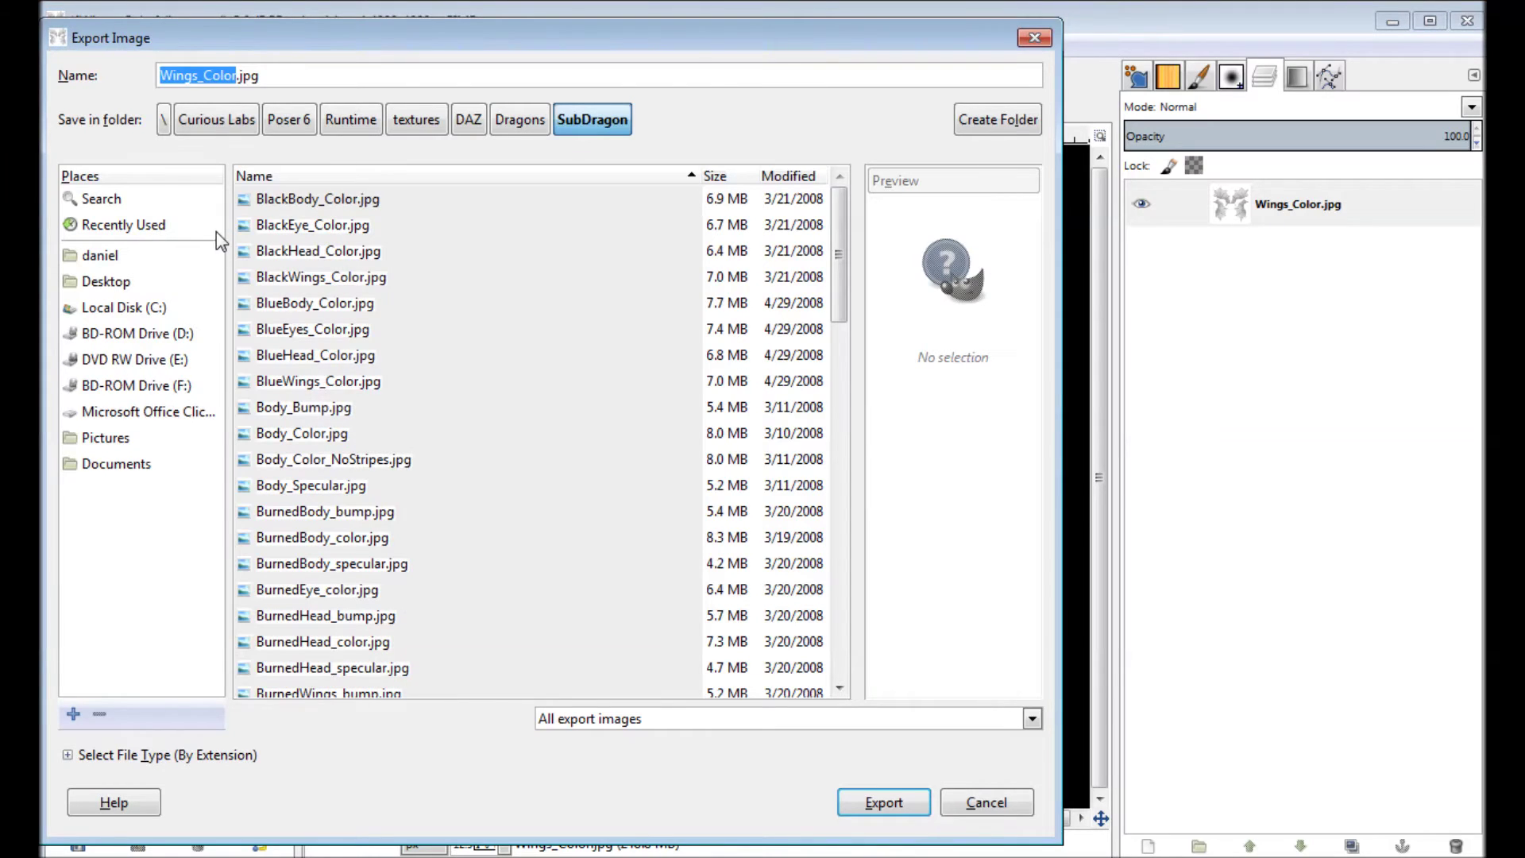
key(Home)
key(Delete)
key(Delete)
key(Delete)
key(Delete)
key(Delete)
key(Delete)
key(Delete)
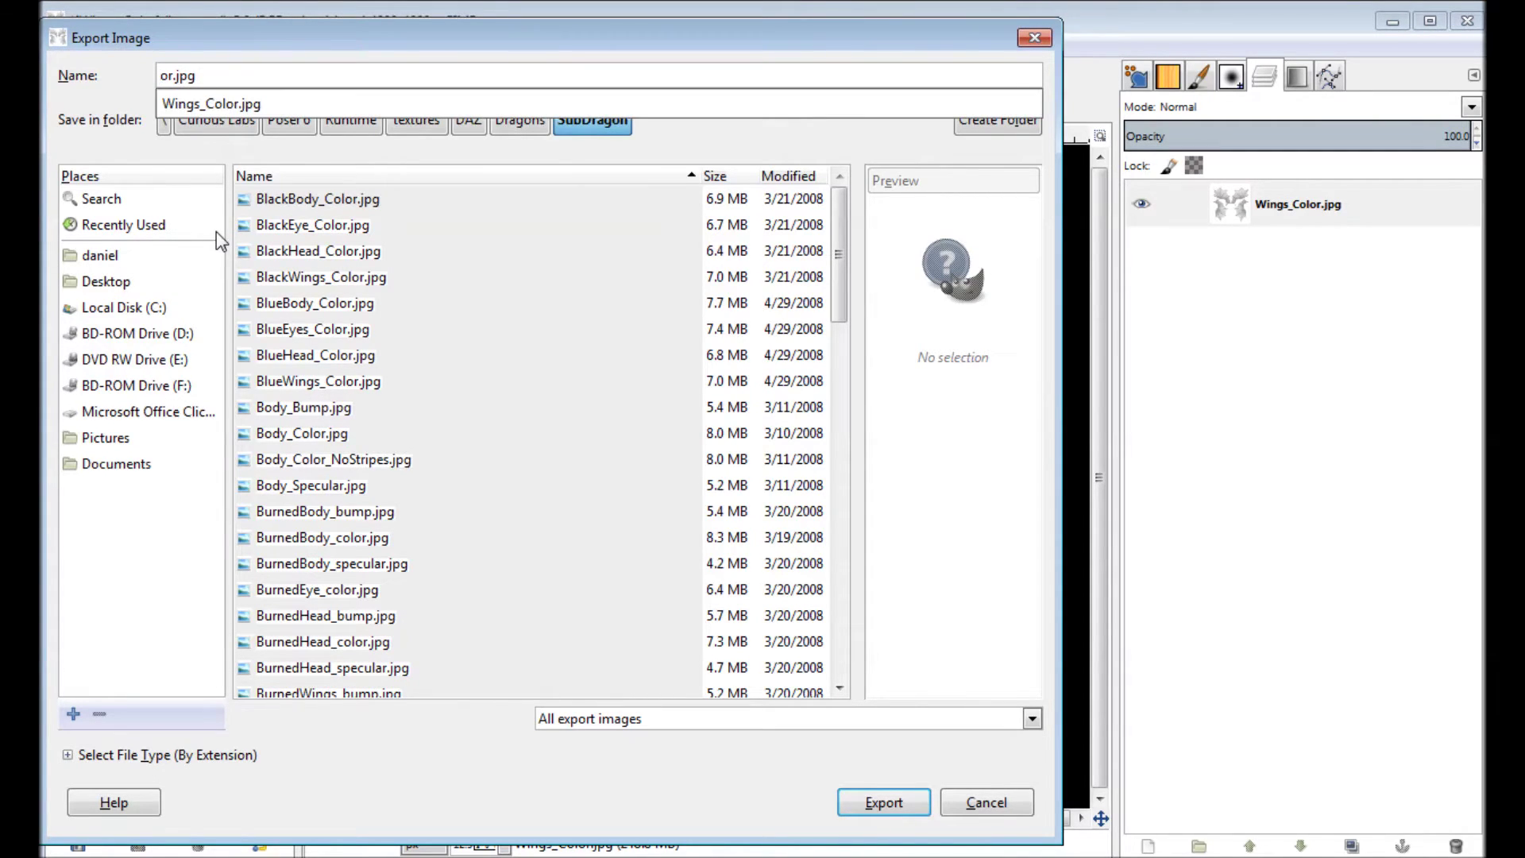
text(MyWhiteWings)
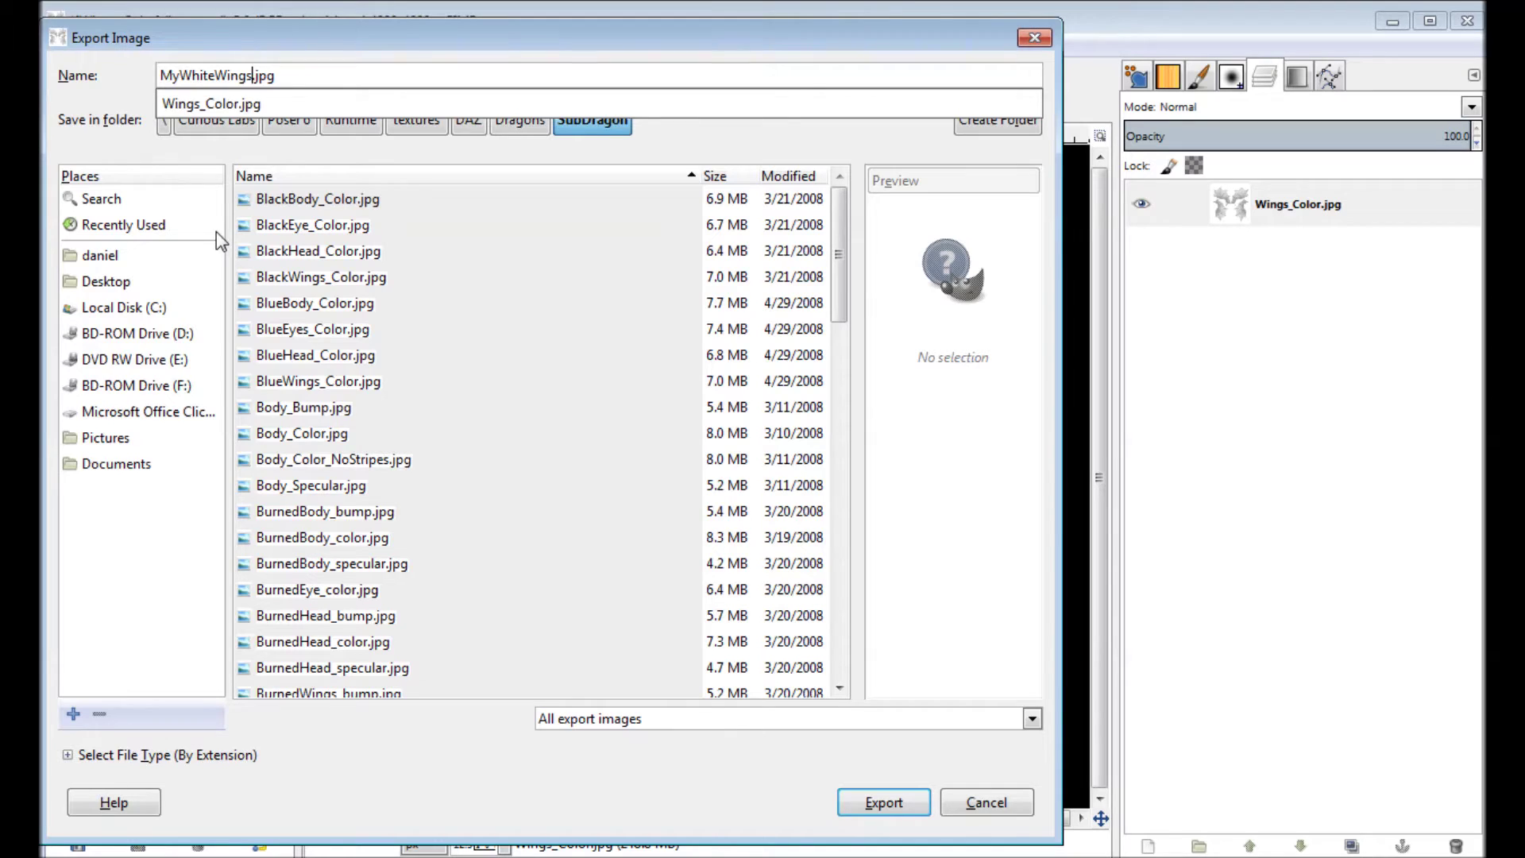
key(Return)
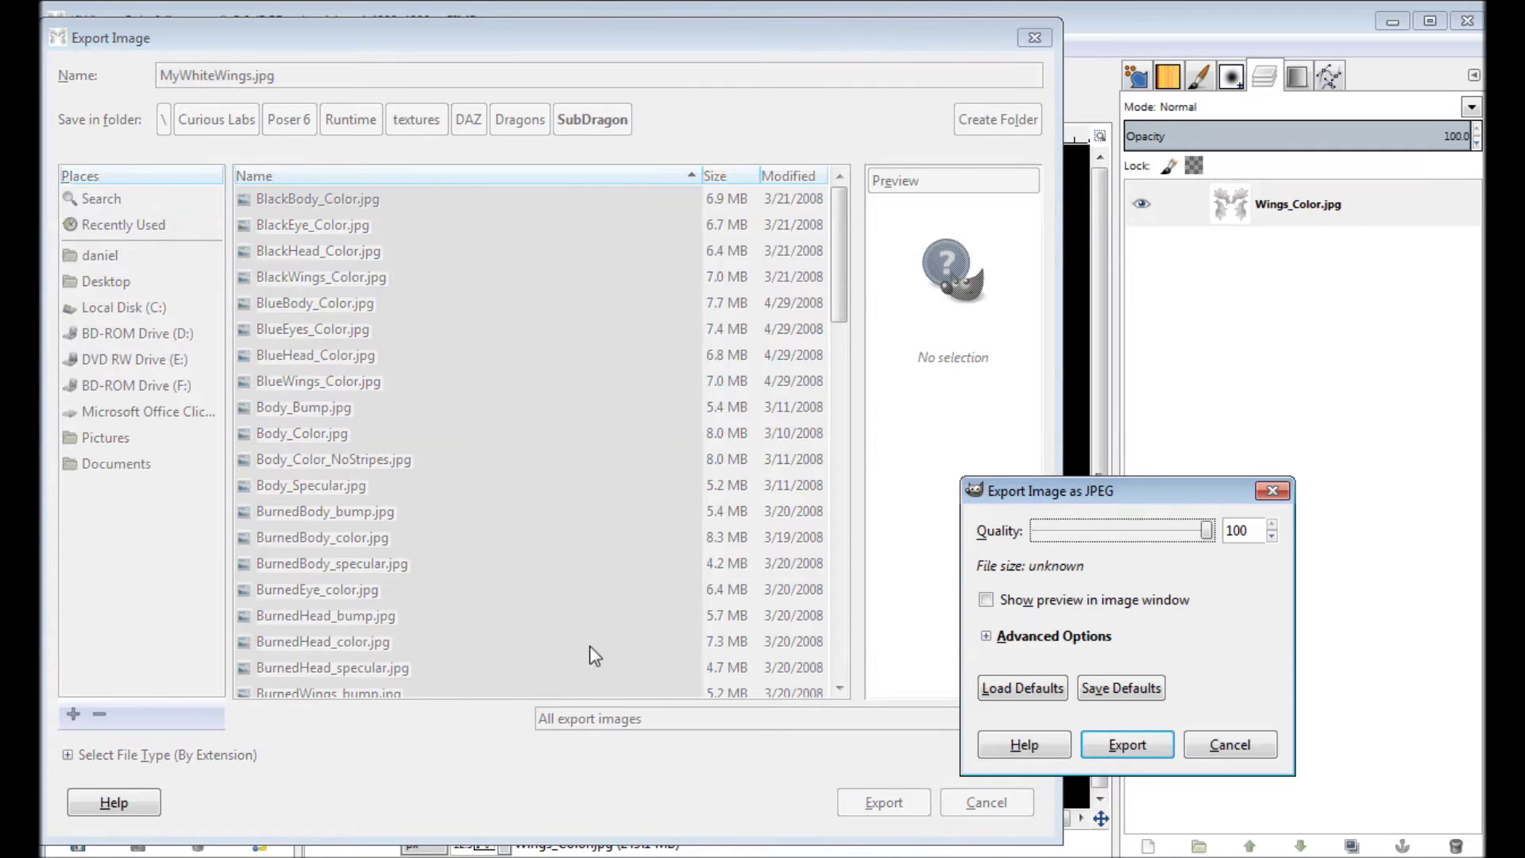
click(1128, 744)
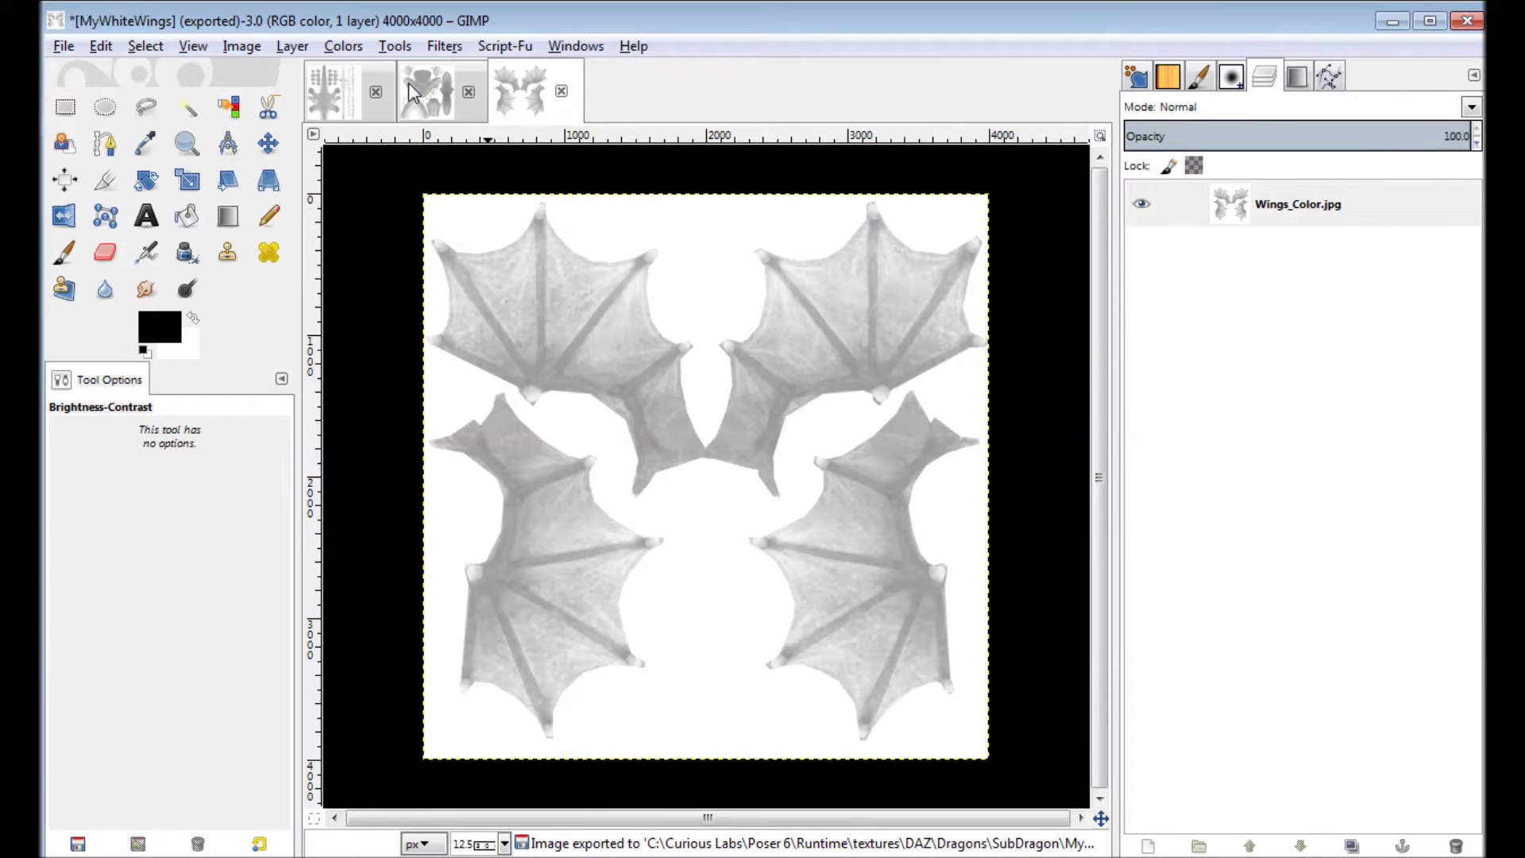
Export the whitened head texture to the SubDragon folder as MyWhiteHead.jpg with JPEG quality 100.
click(415, 93)
click(64, 46)
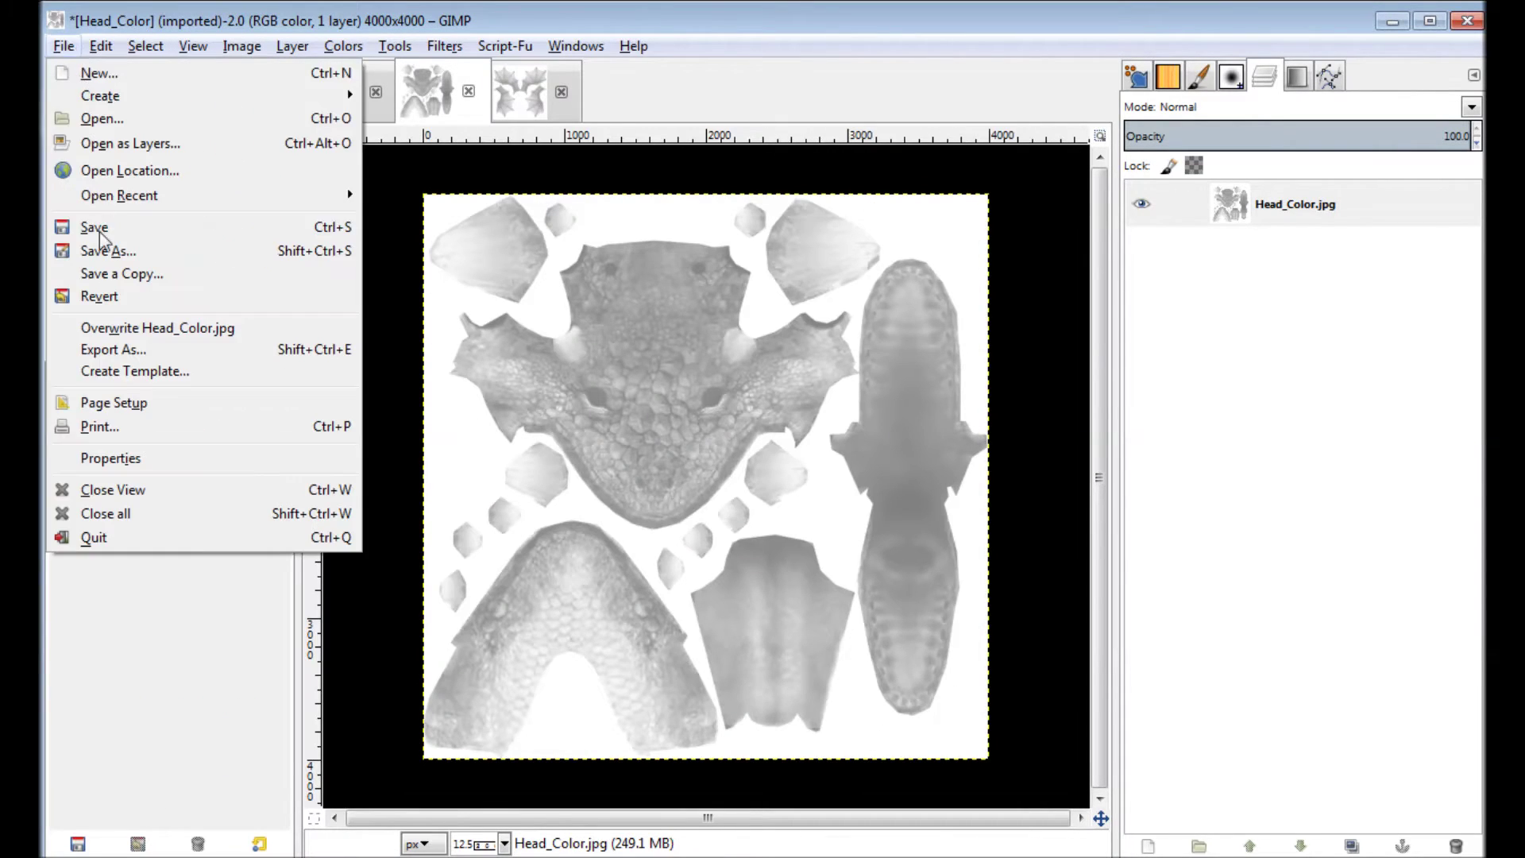
click(112, 354)
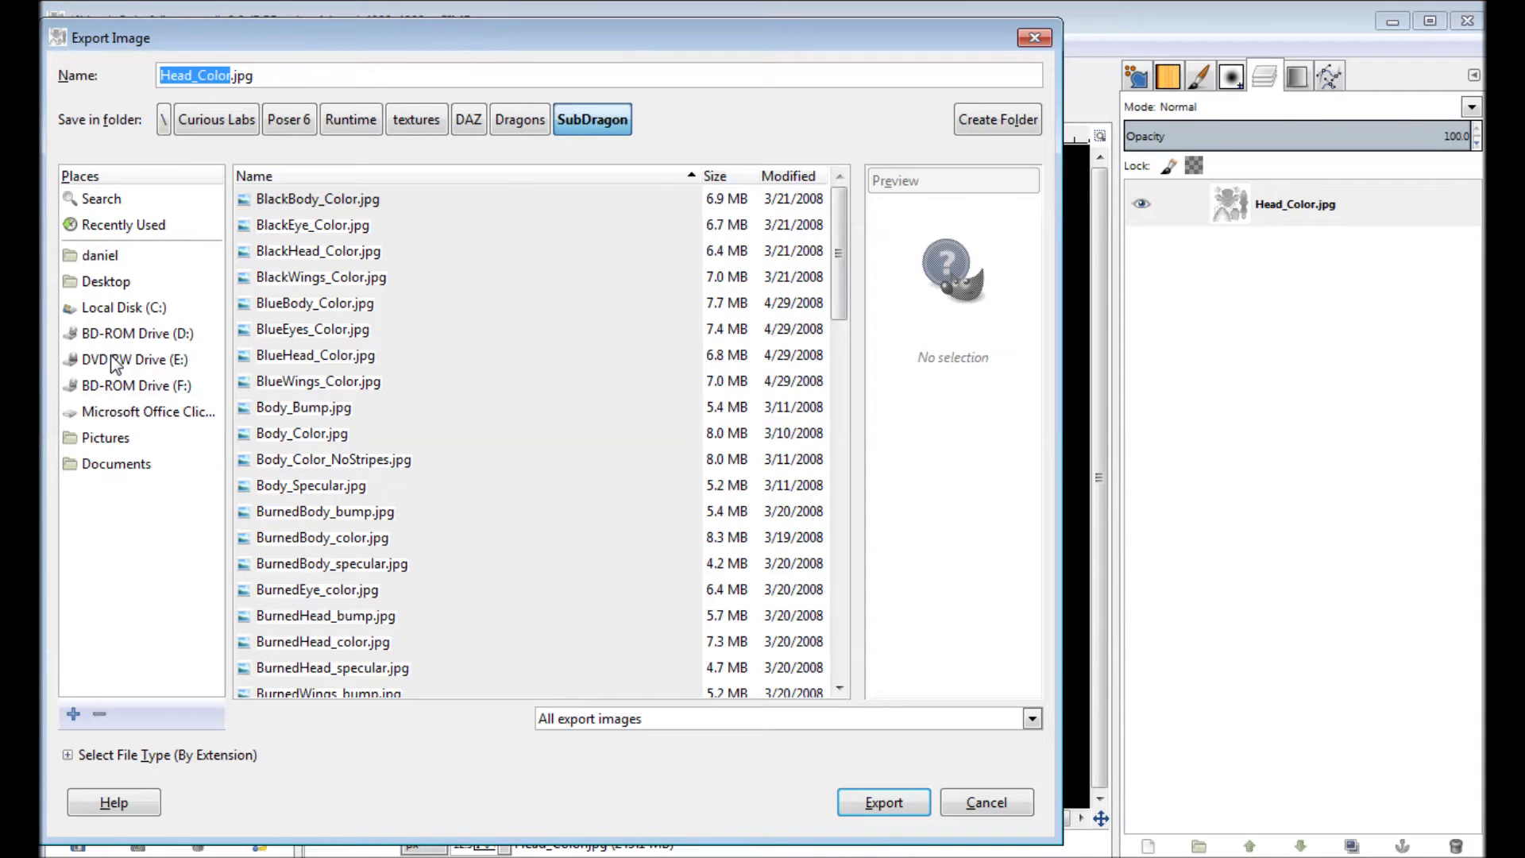
text(MyWhiteH)
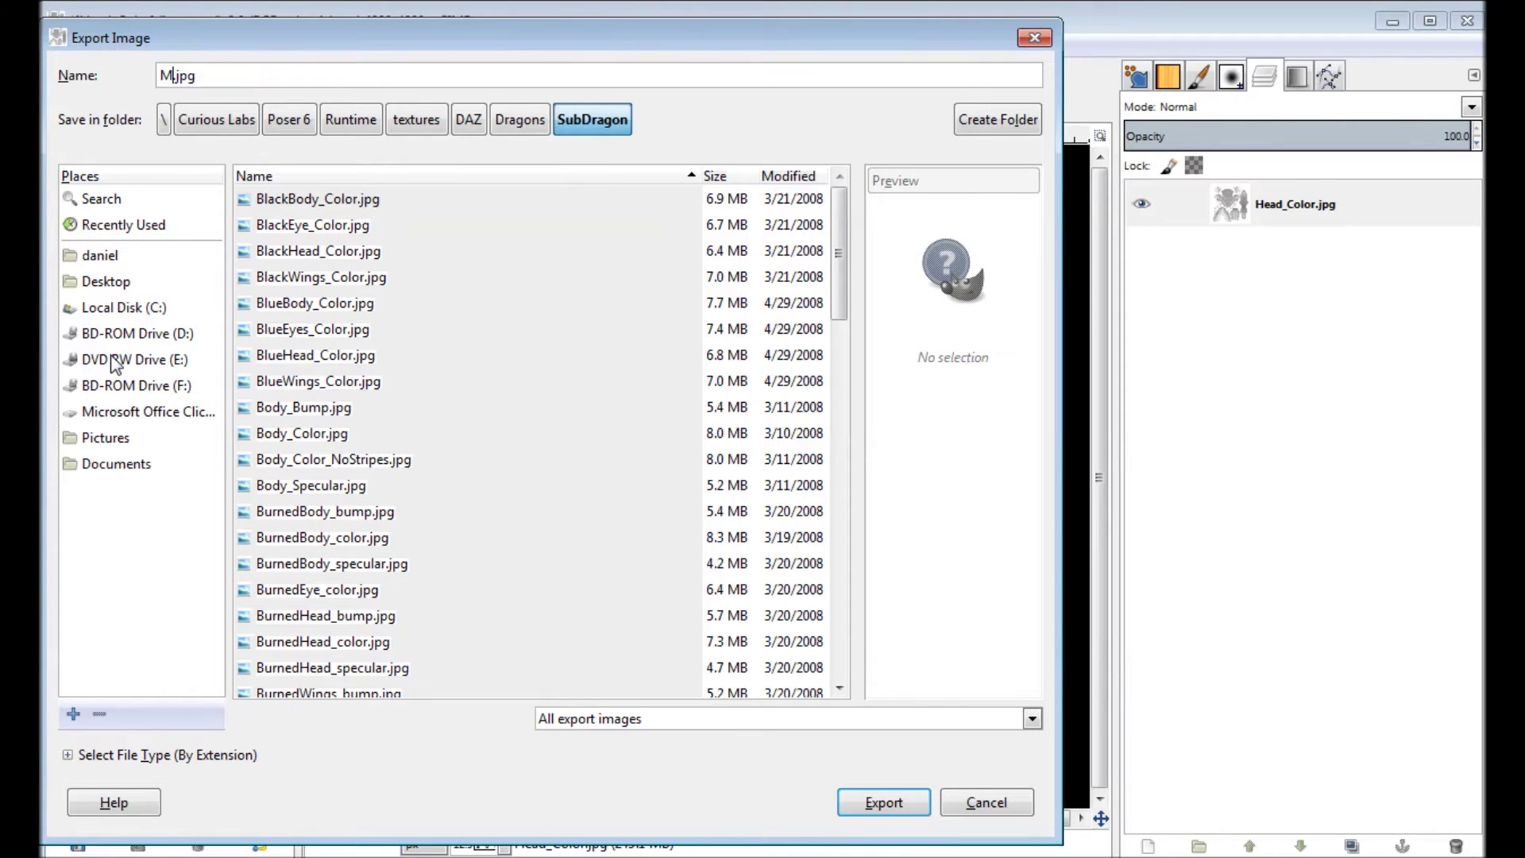
text(ead)
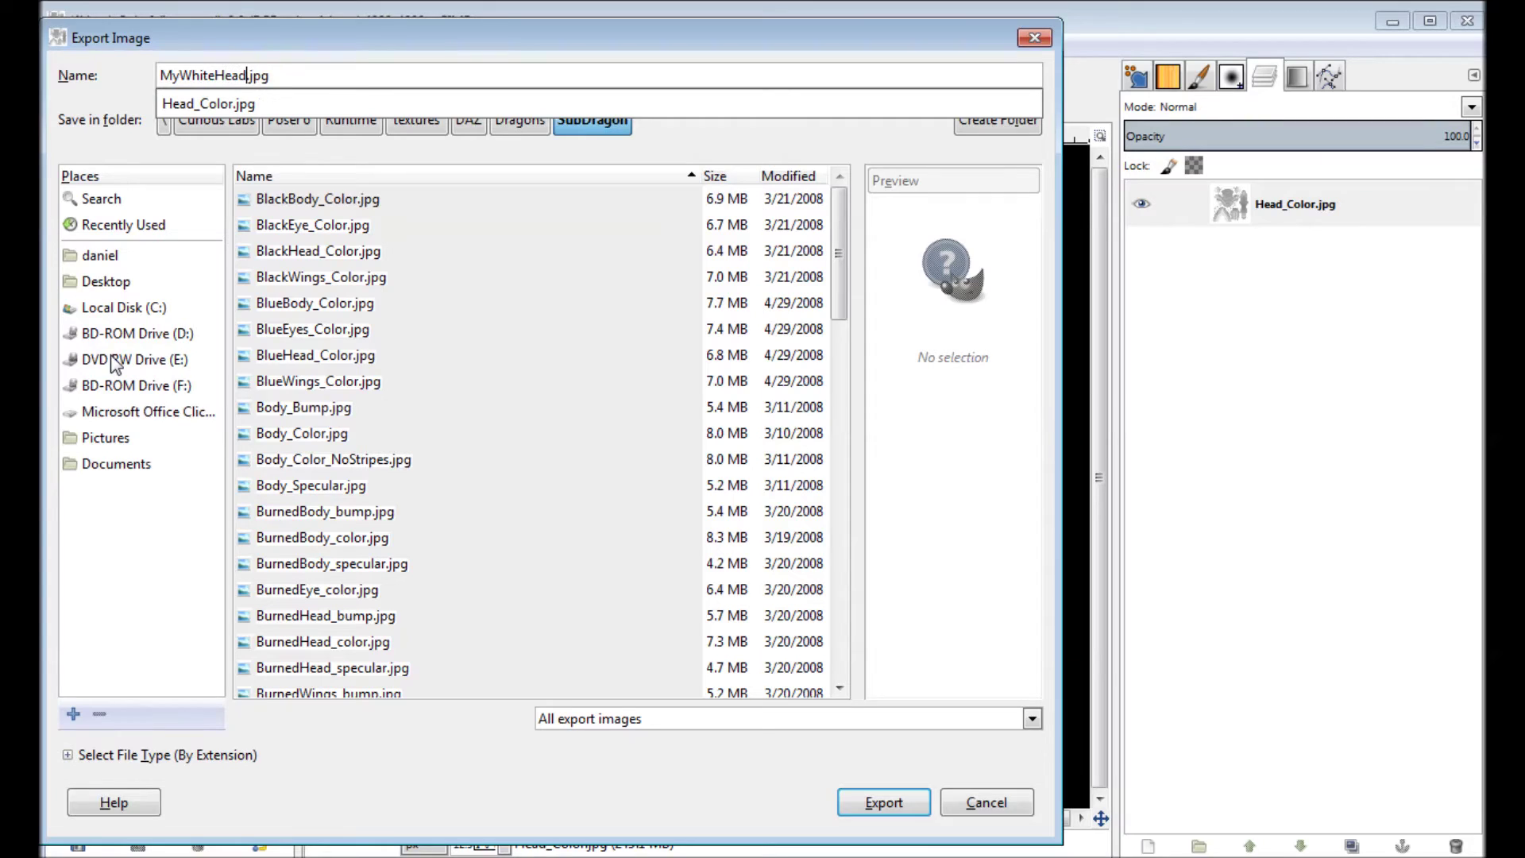
click(899, 803)
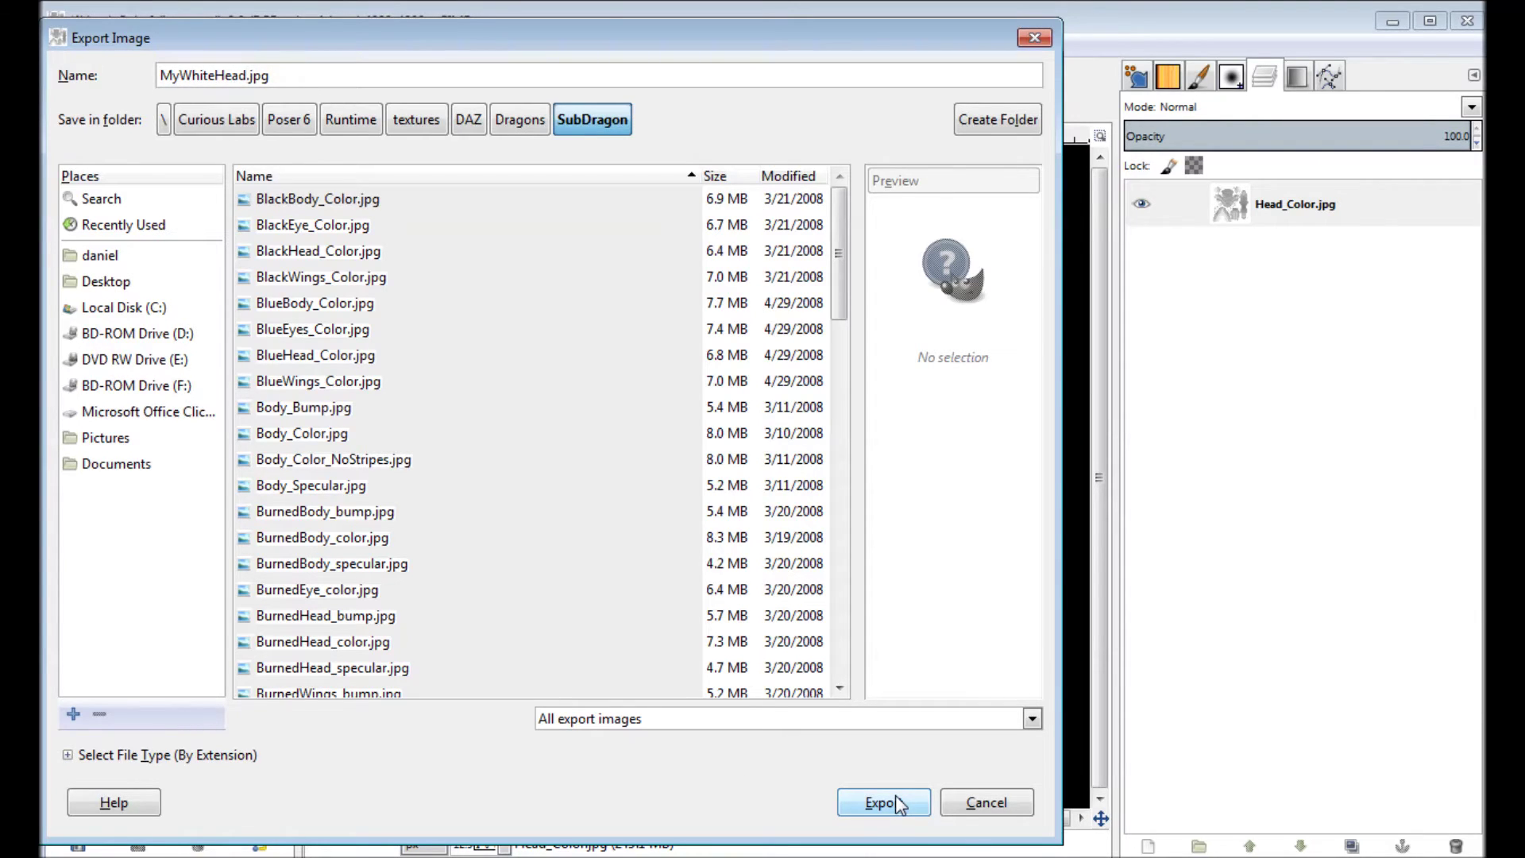
click(898, 804)
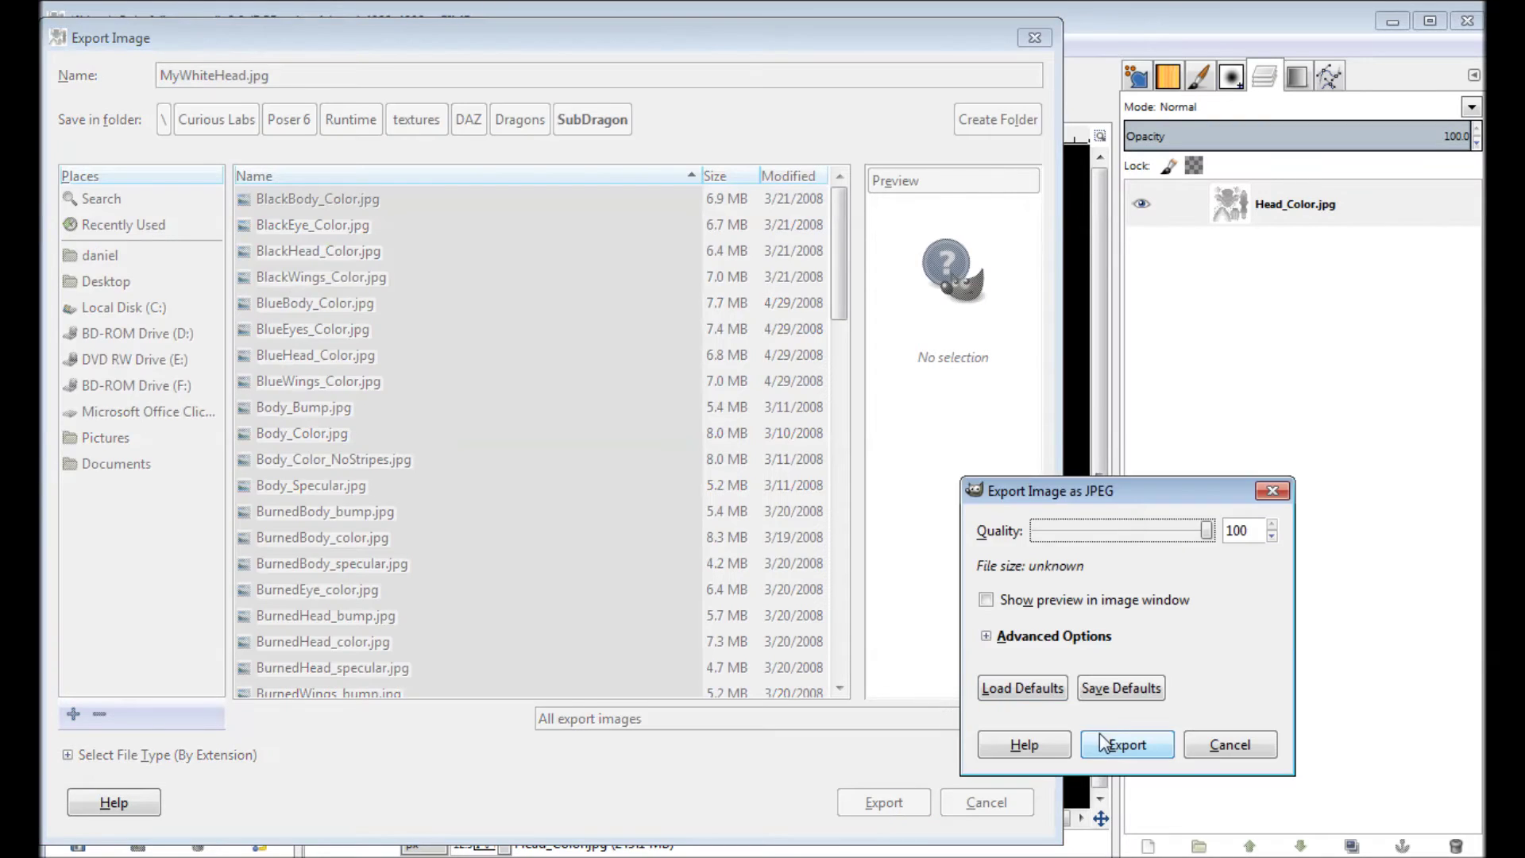
click(1102, 738)
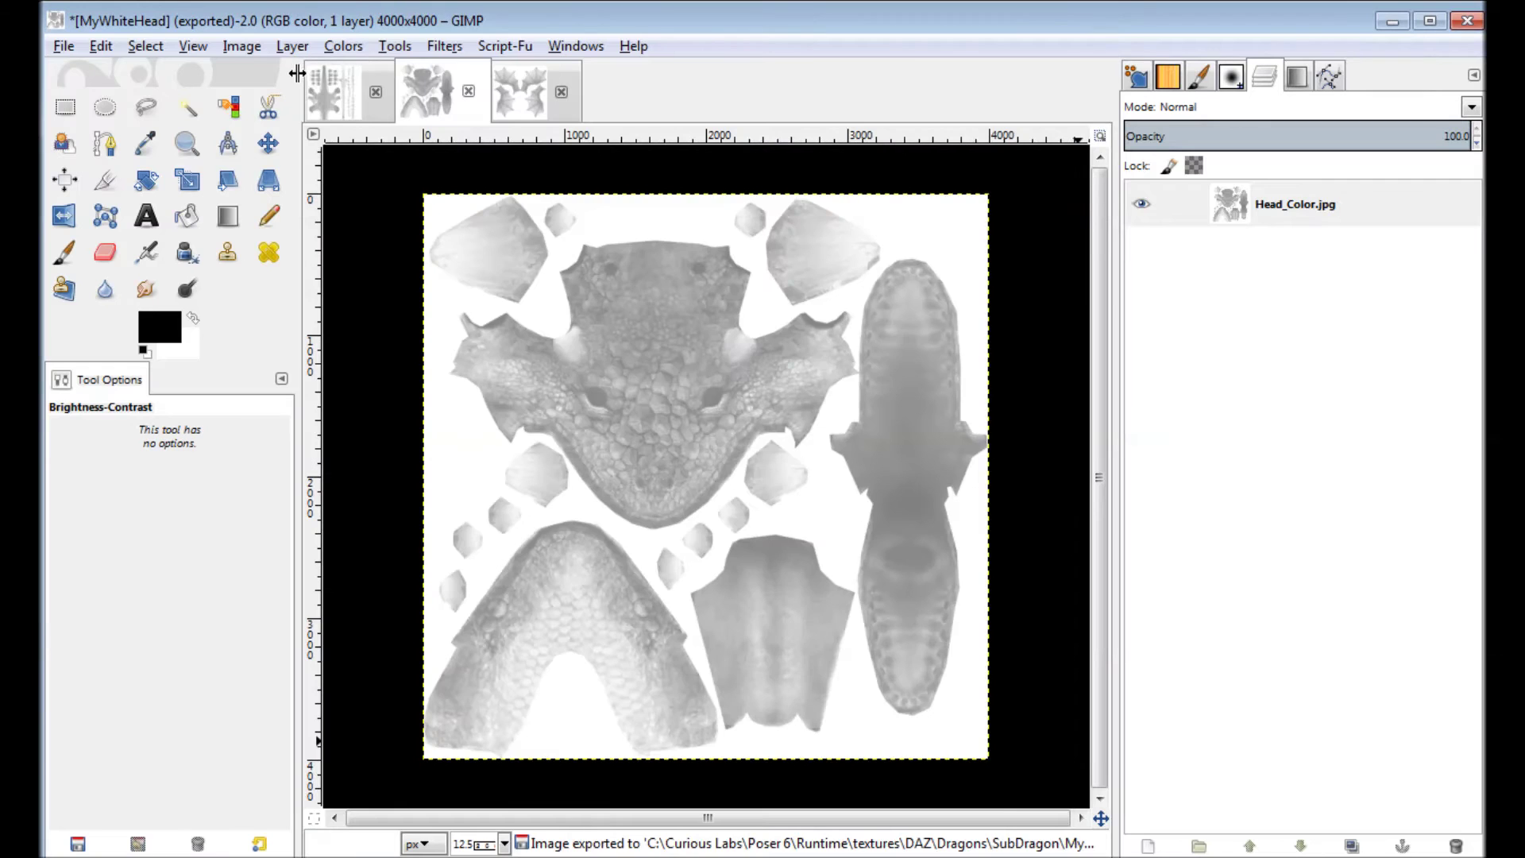
Export the whitened body texture to the SubDragon folder as MyWhiteBody.jpg with JPEG quality 100.
click(343, 110)
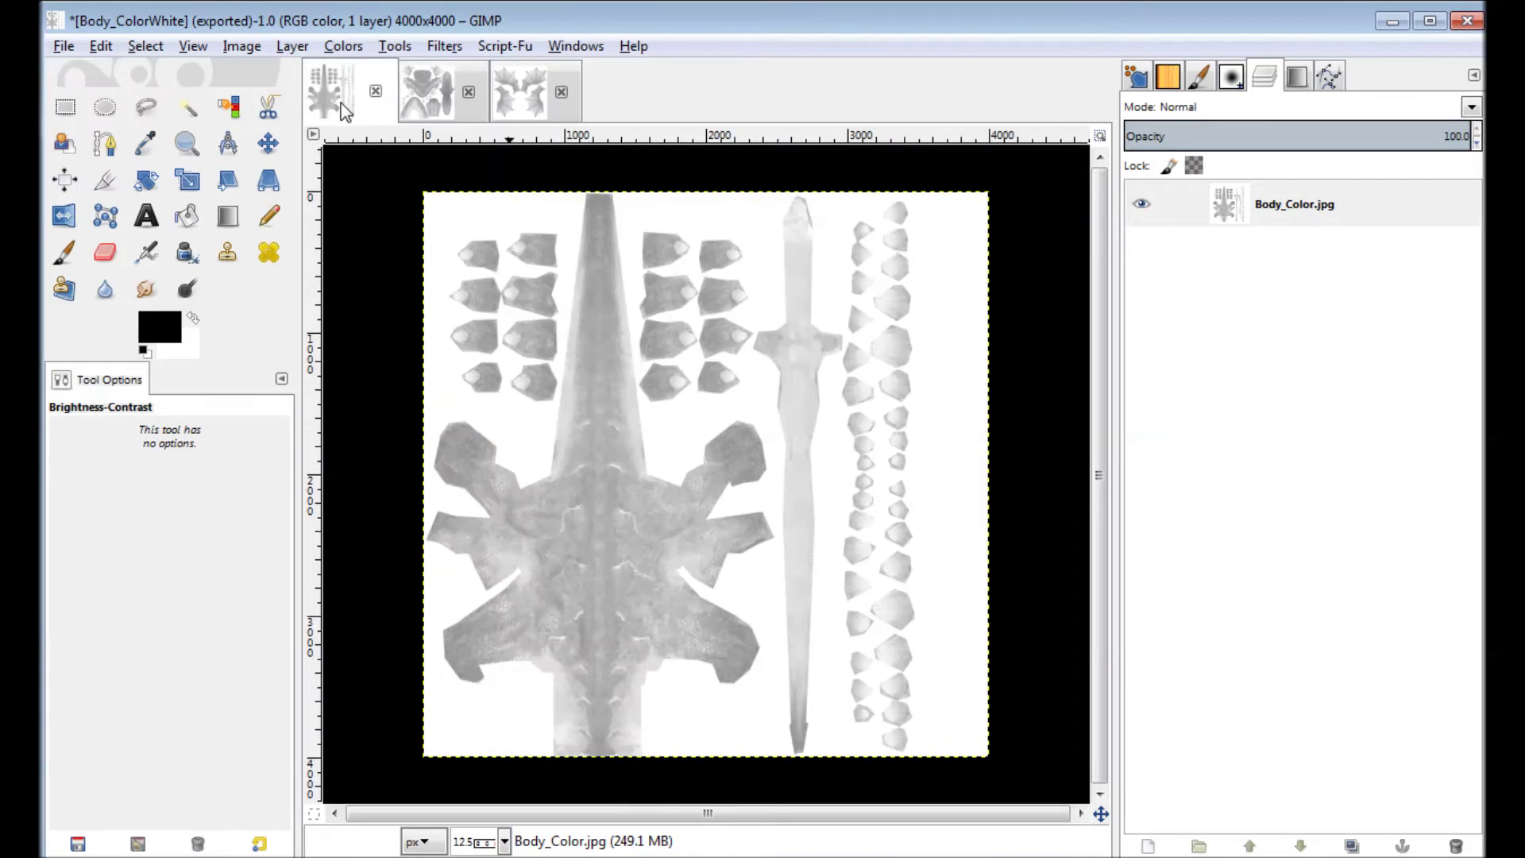
click(67, 46)
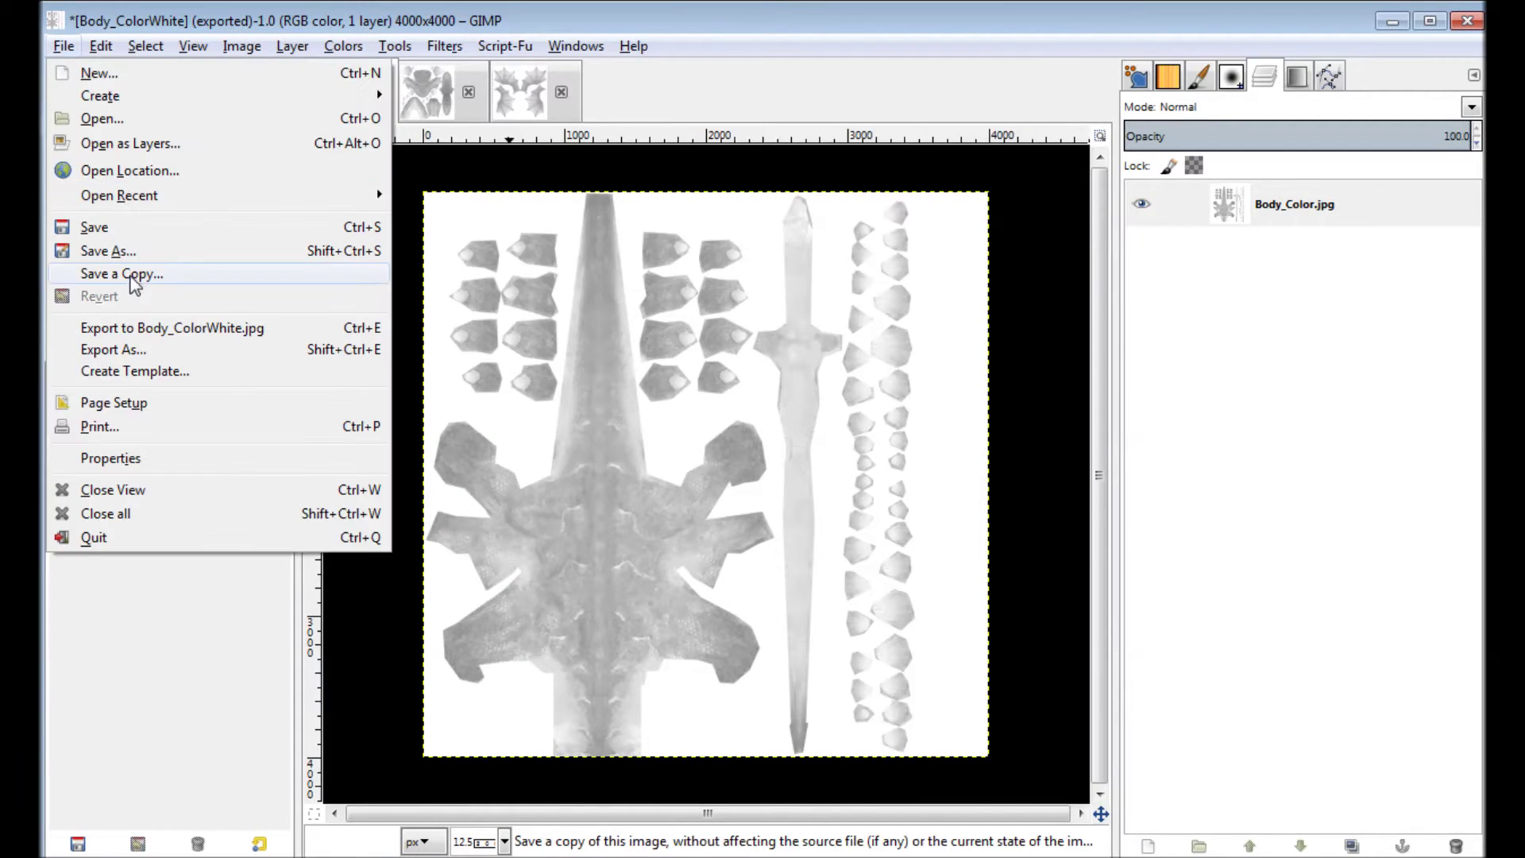
click(119, 349)
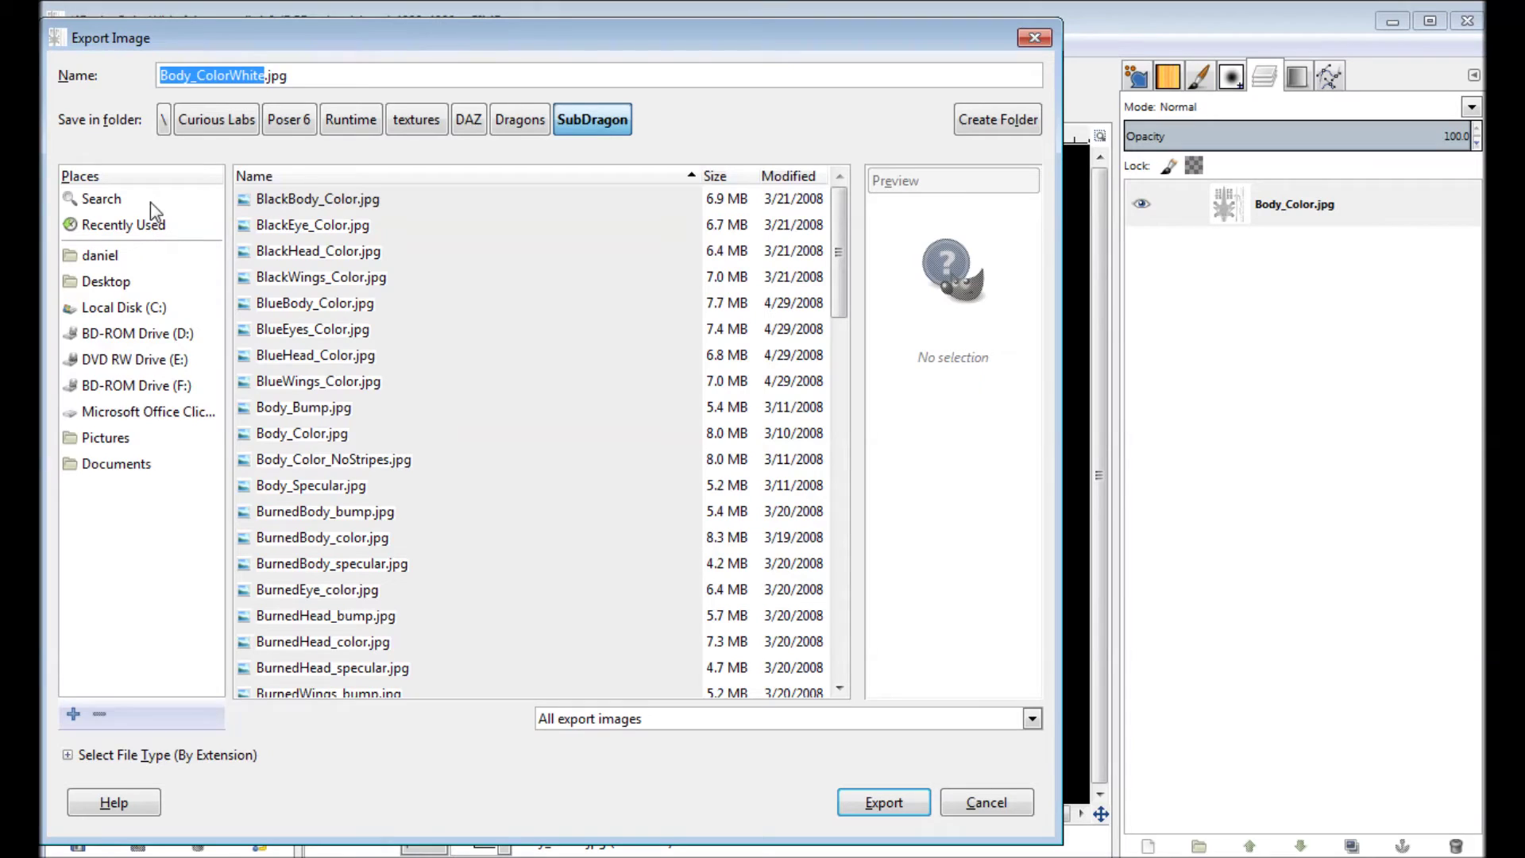
text(MyWhite)
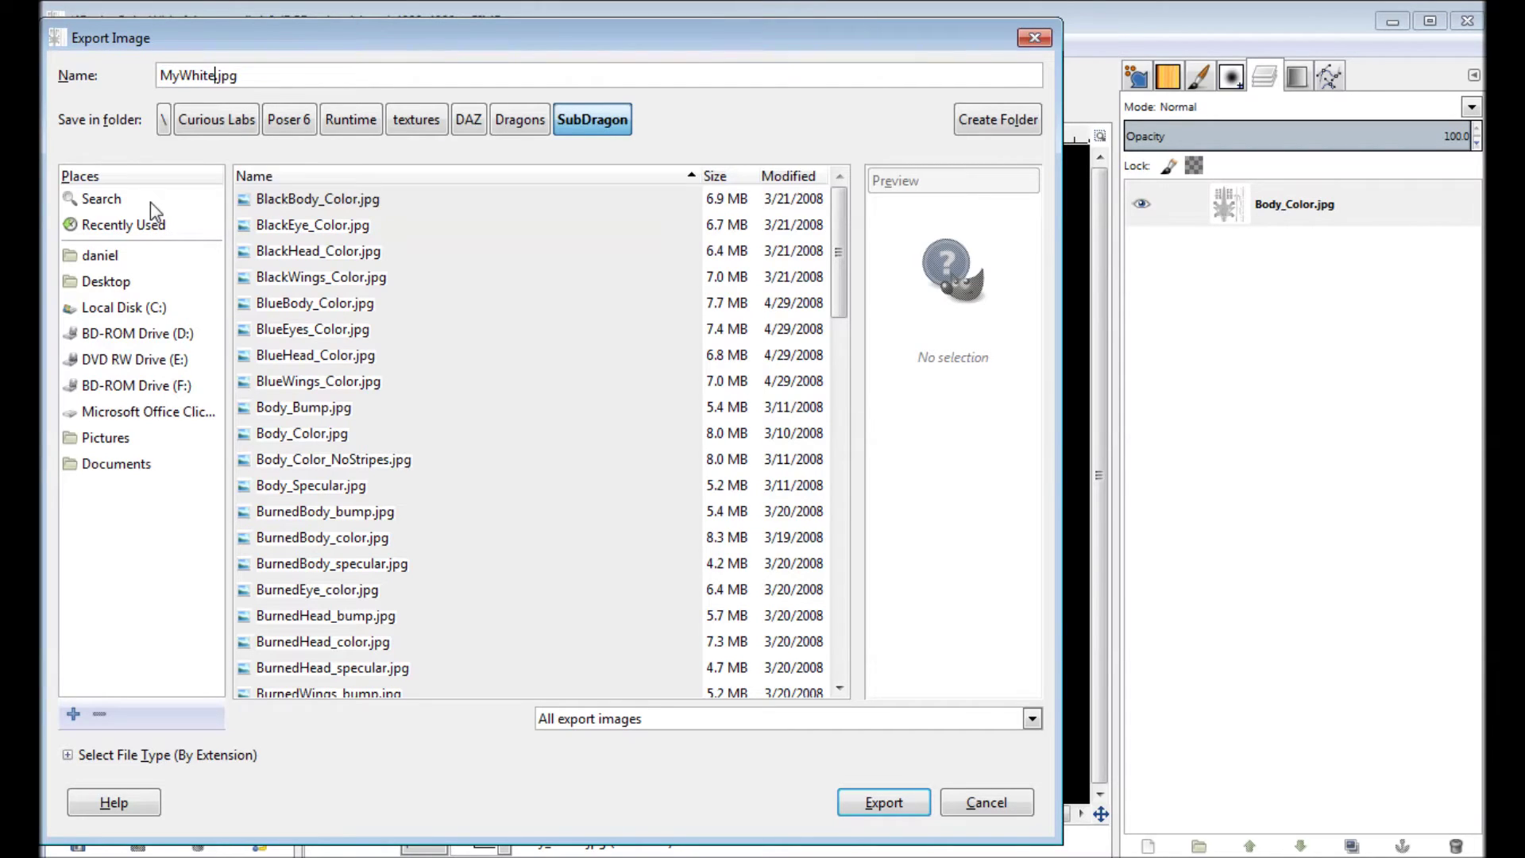
text(Body)
click(880, 815)
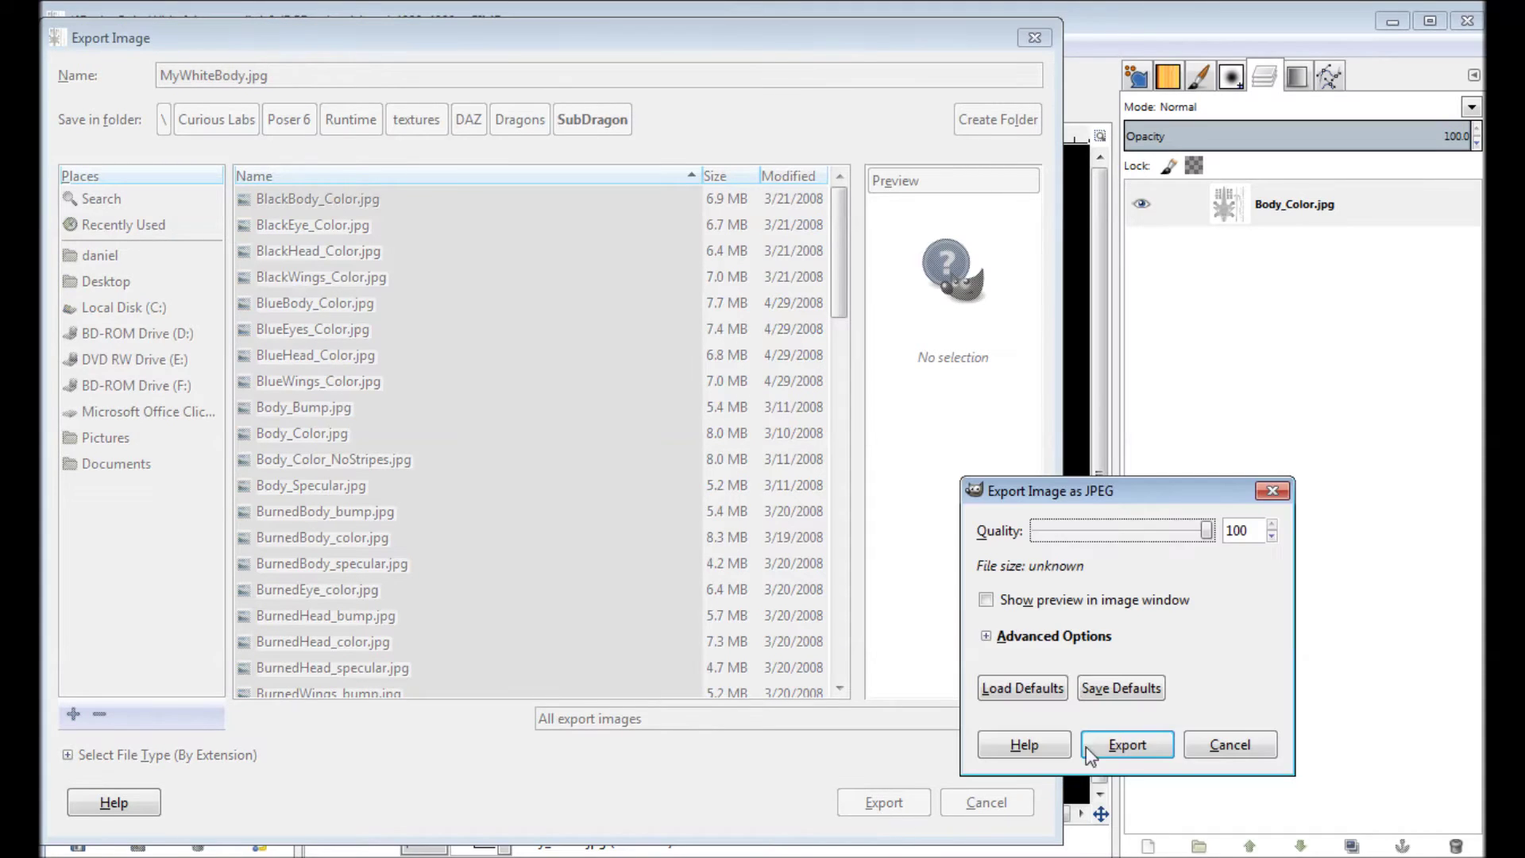
click(1086, 747)
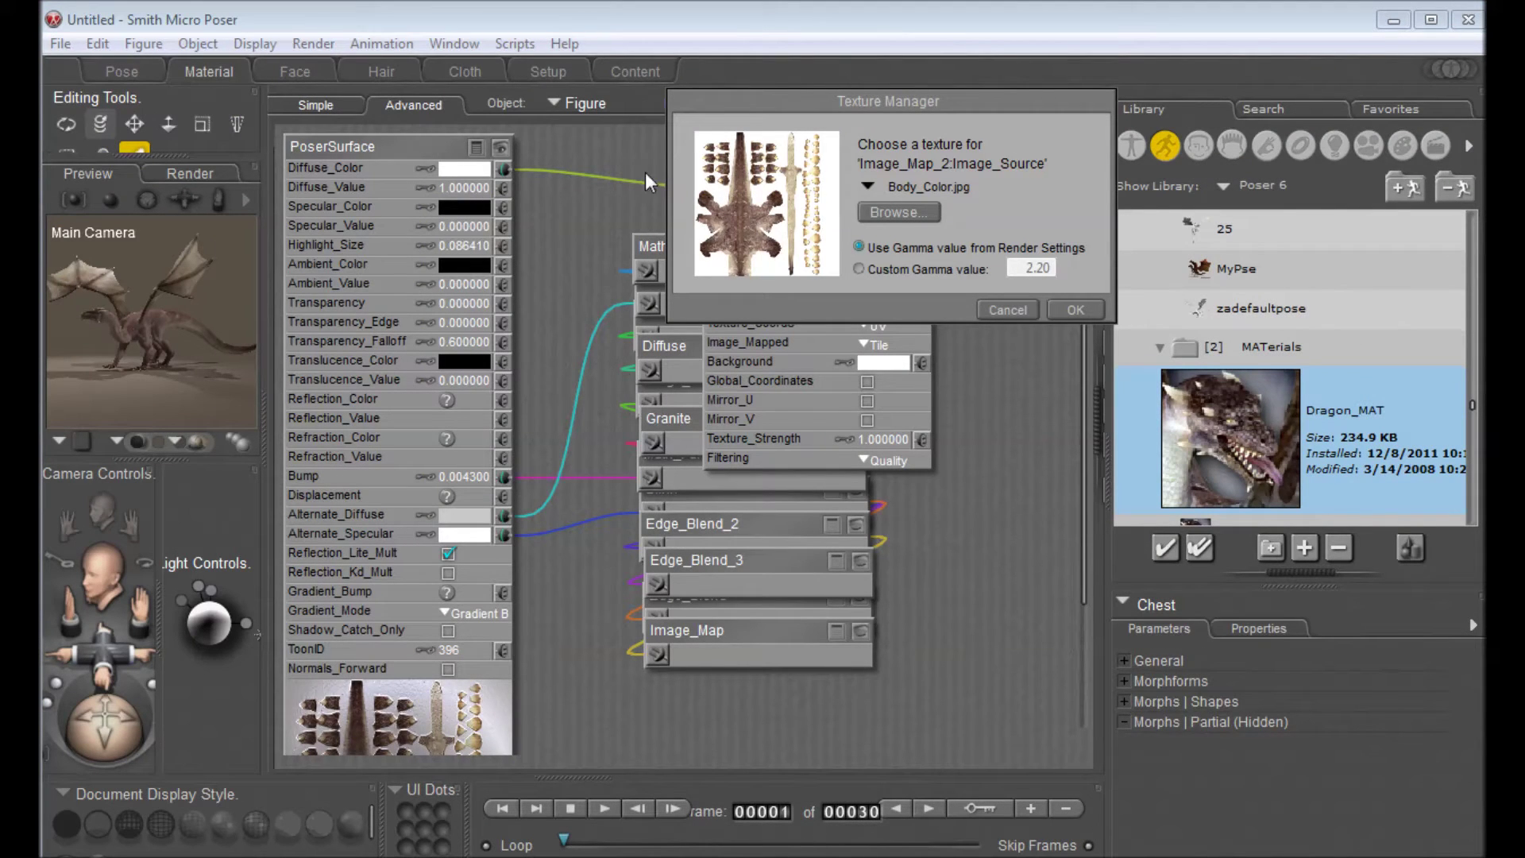
In Poser, set the image source of the 2_SkinBody material's Image_Map_2 node to MyWhiteBody.jpg.
click(891, 213)
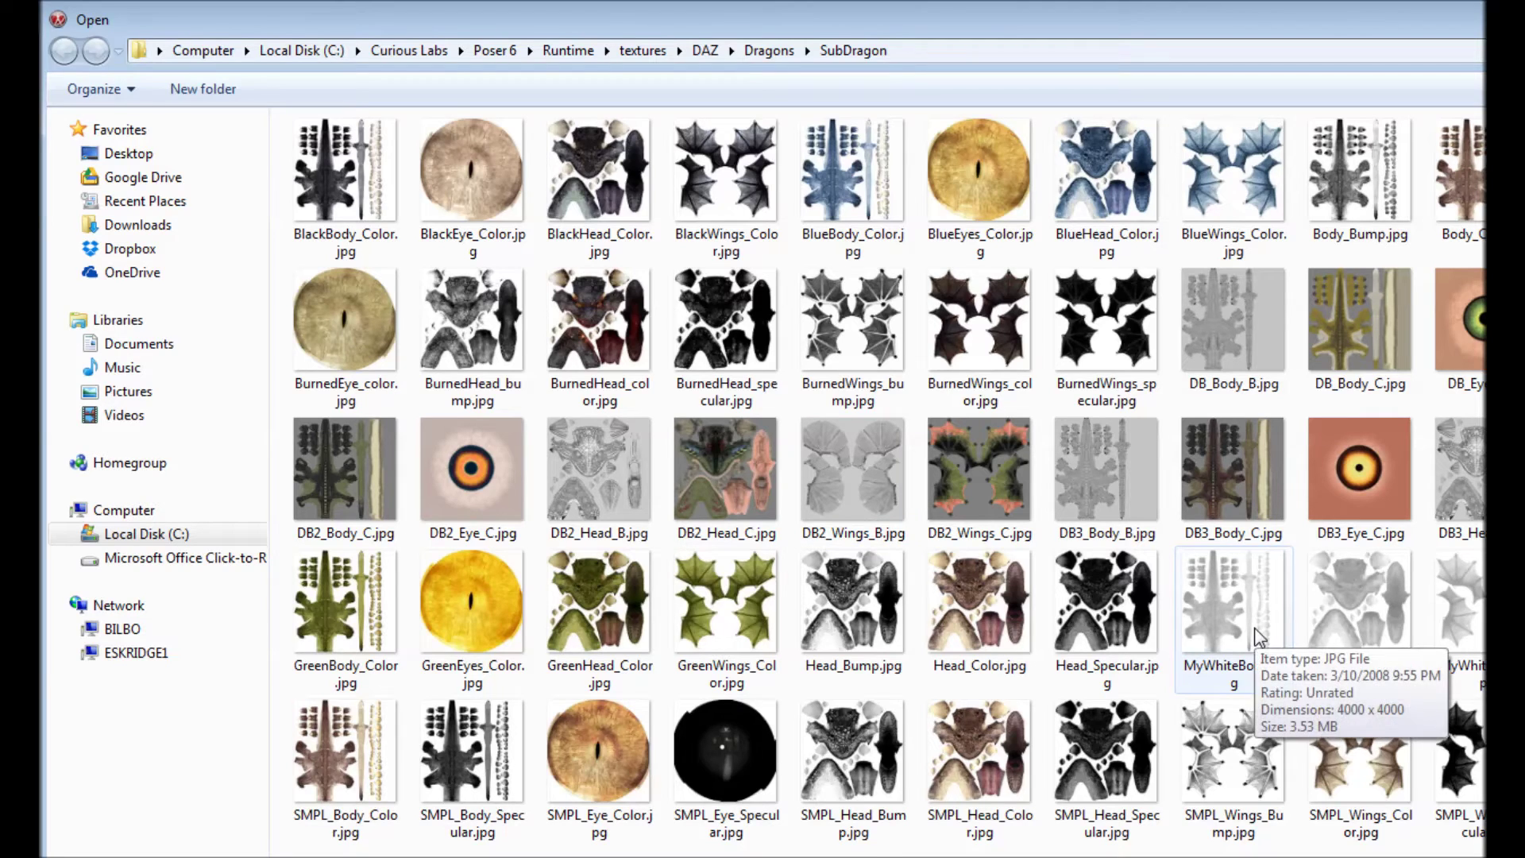
double_click(1259, 635)
click(1073, 311)
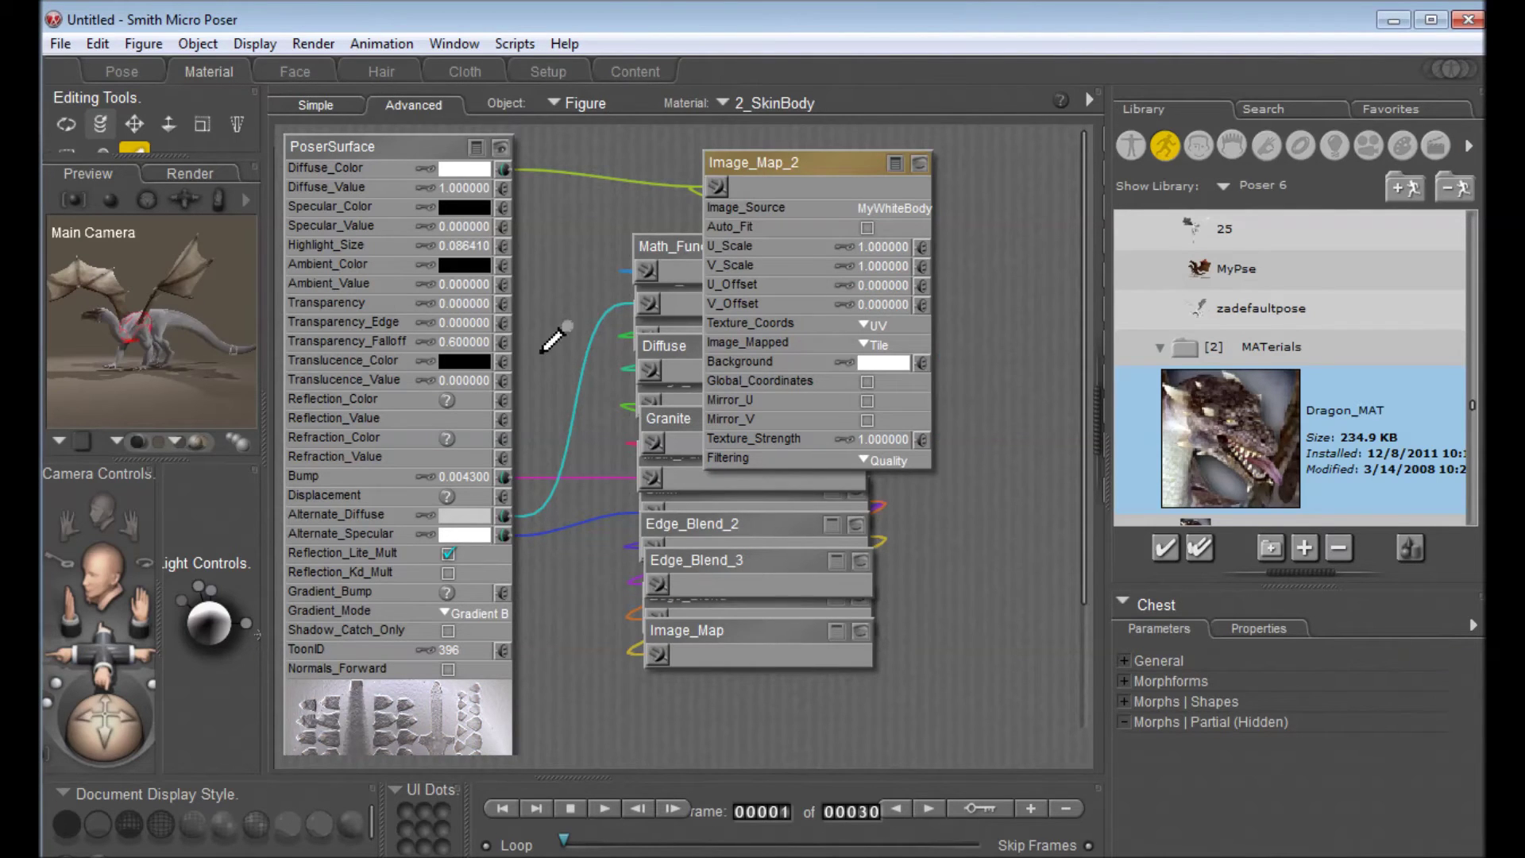
Set the image source of the 1_SkinJaw material's Image_Map_2 node to MyWhiteHead.jpg.
click(779, 104)
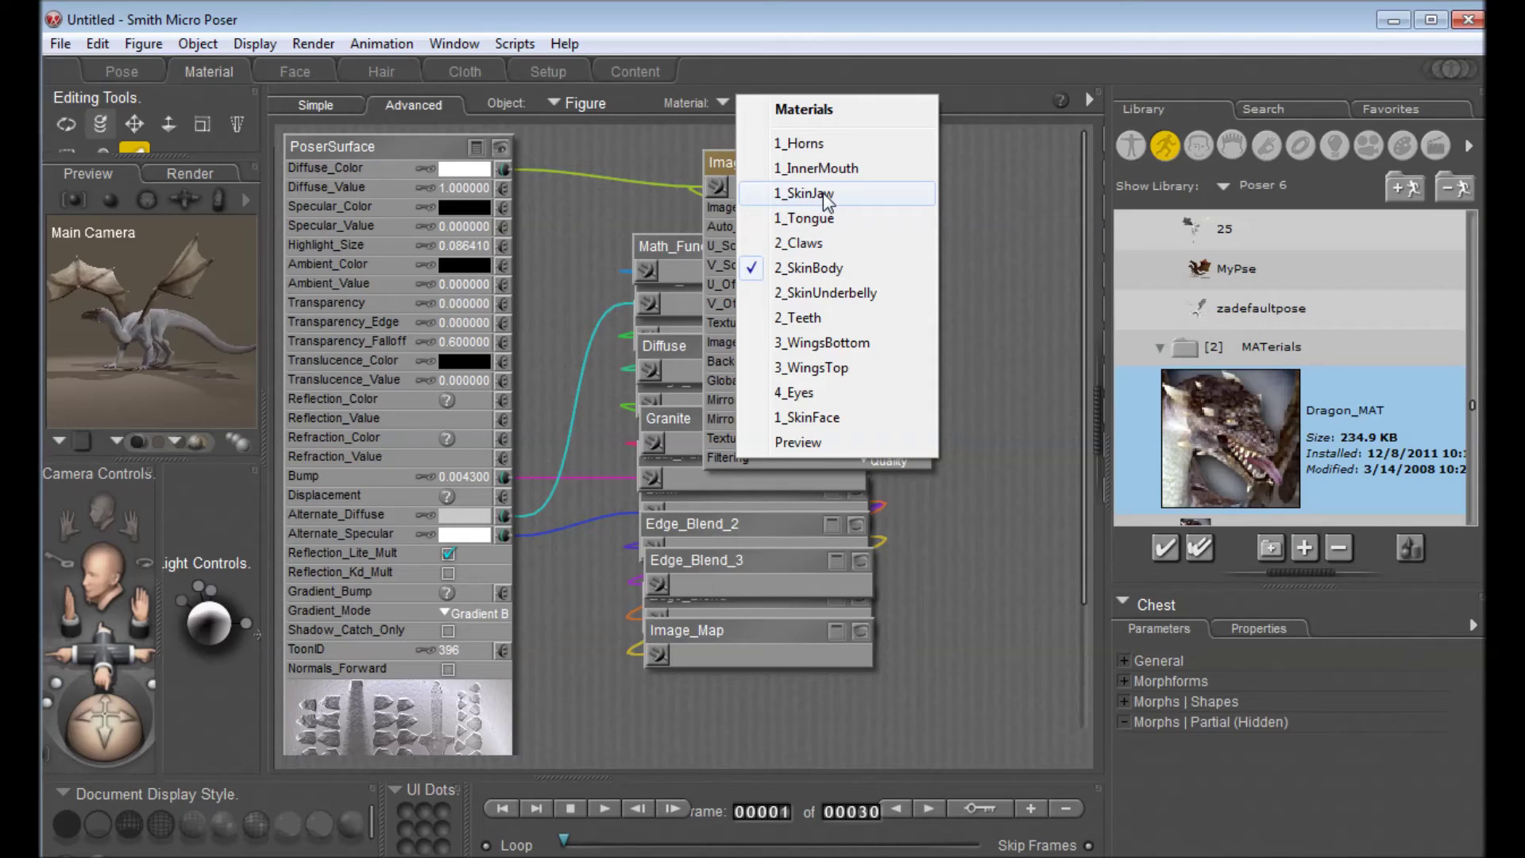
click(791, 369)
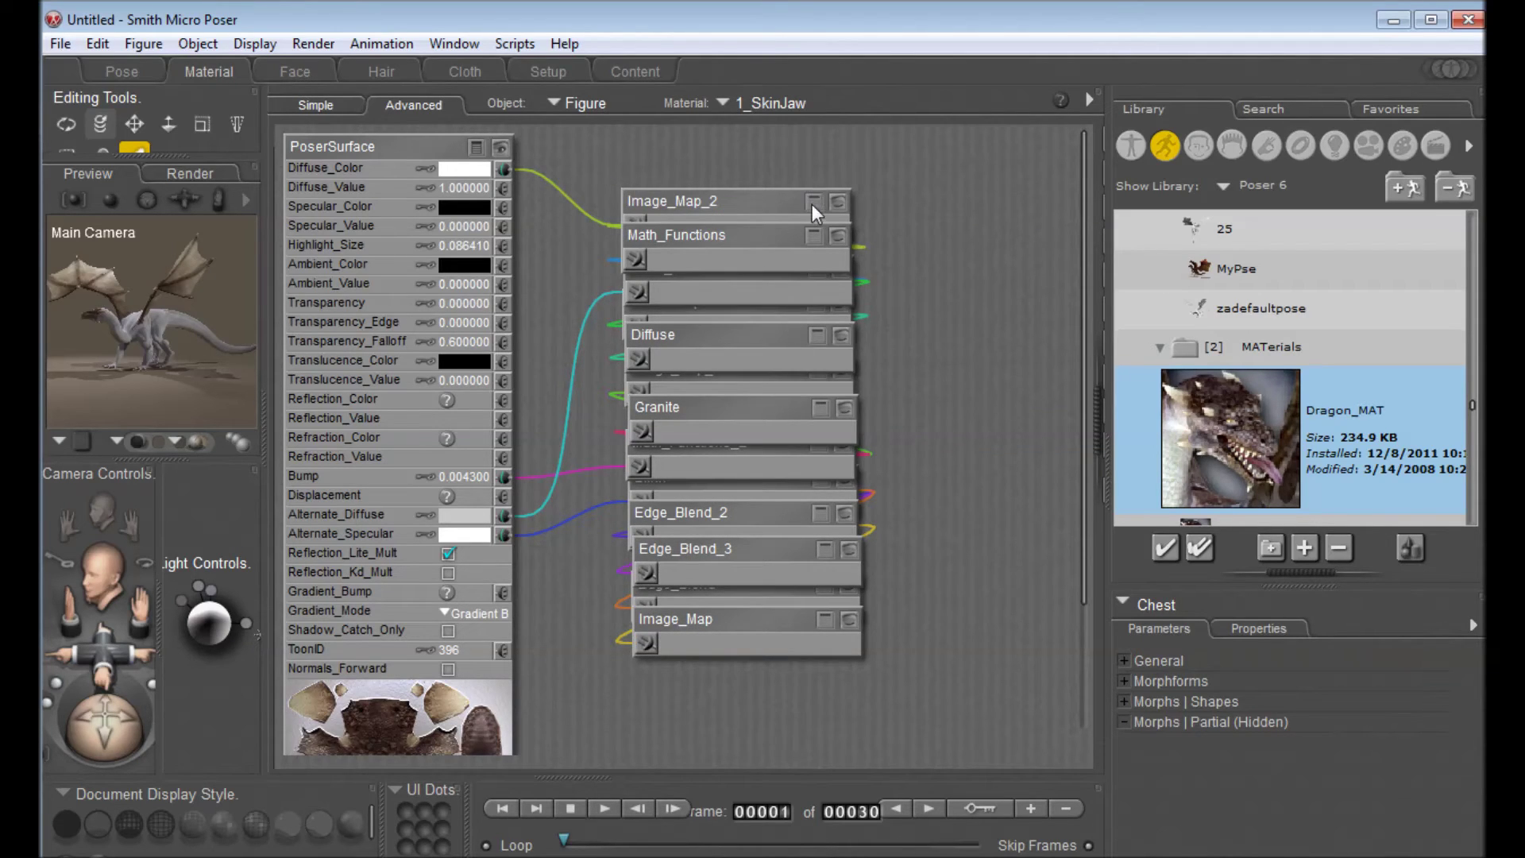
click(813, 201)
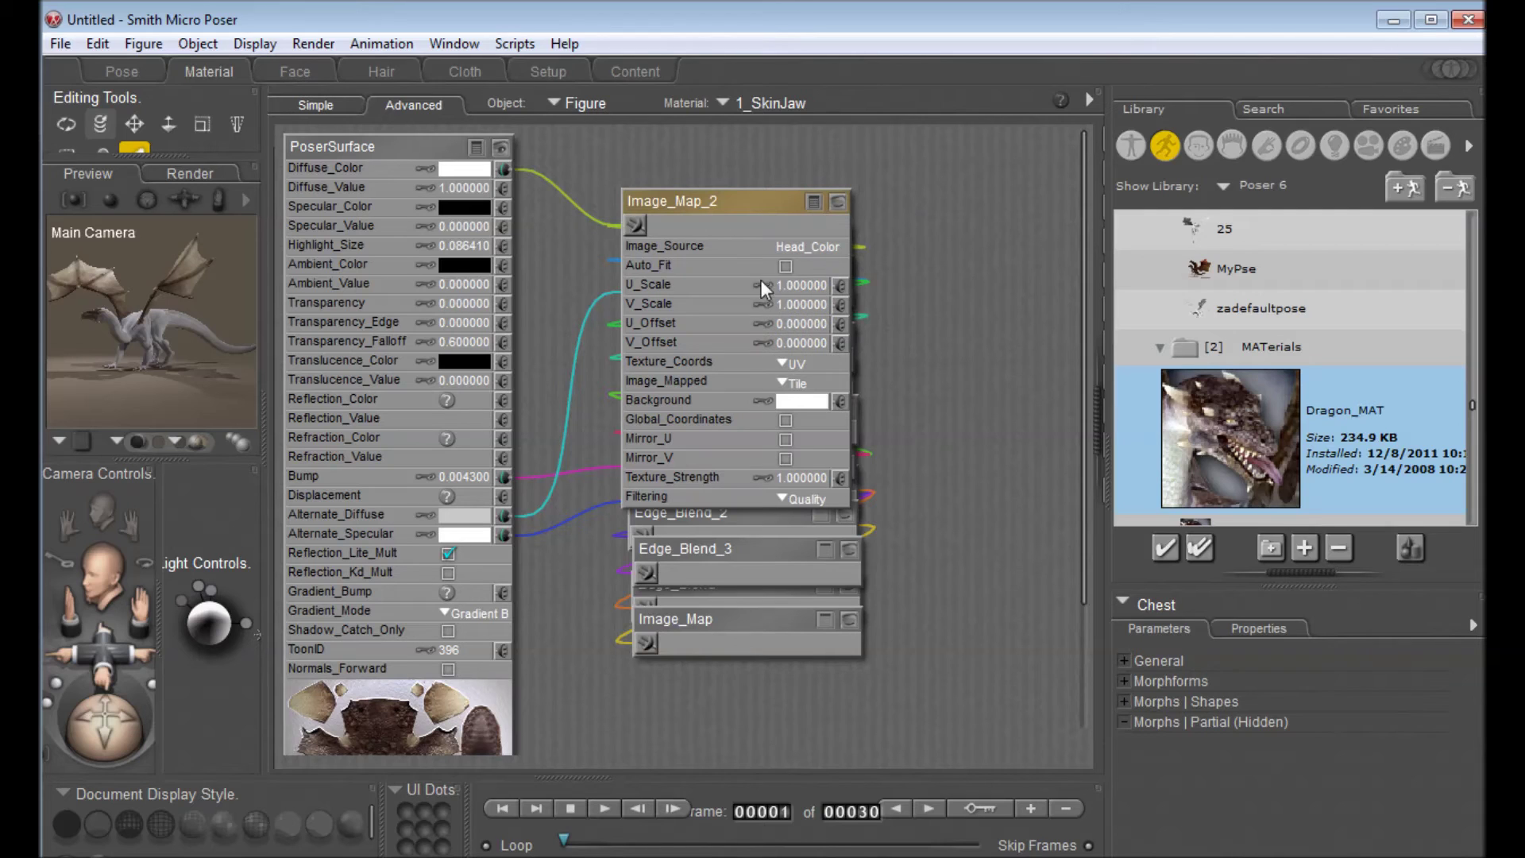
click(791, 249)
click(813, 249)
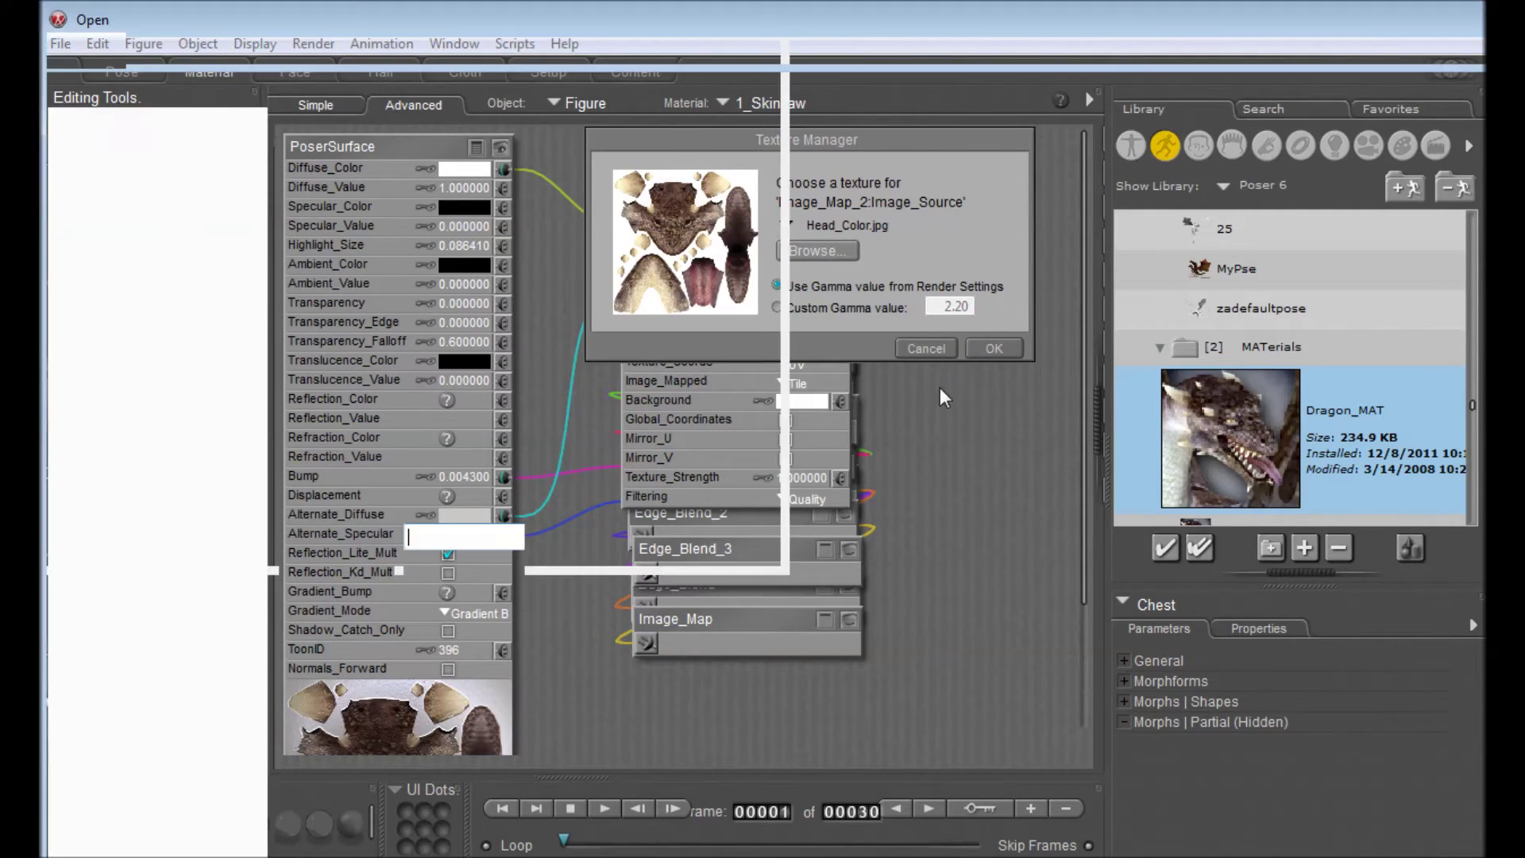
double_click(1366, 627)
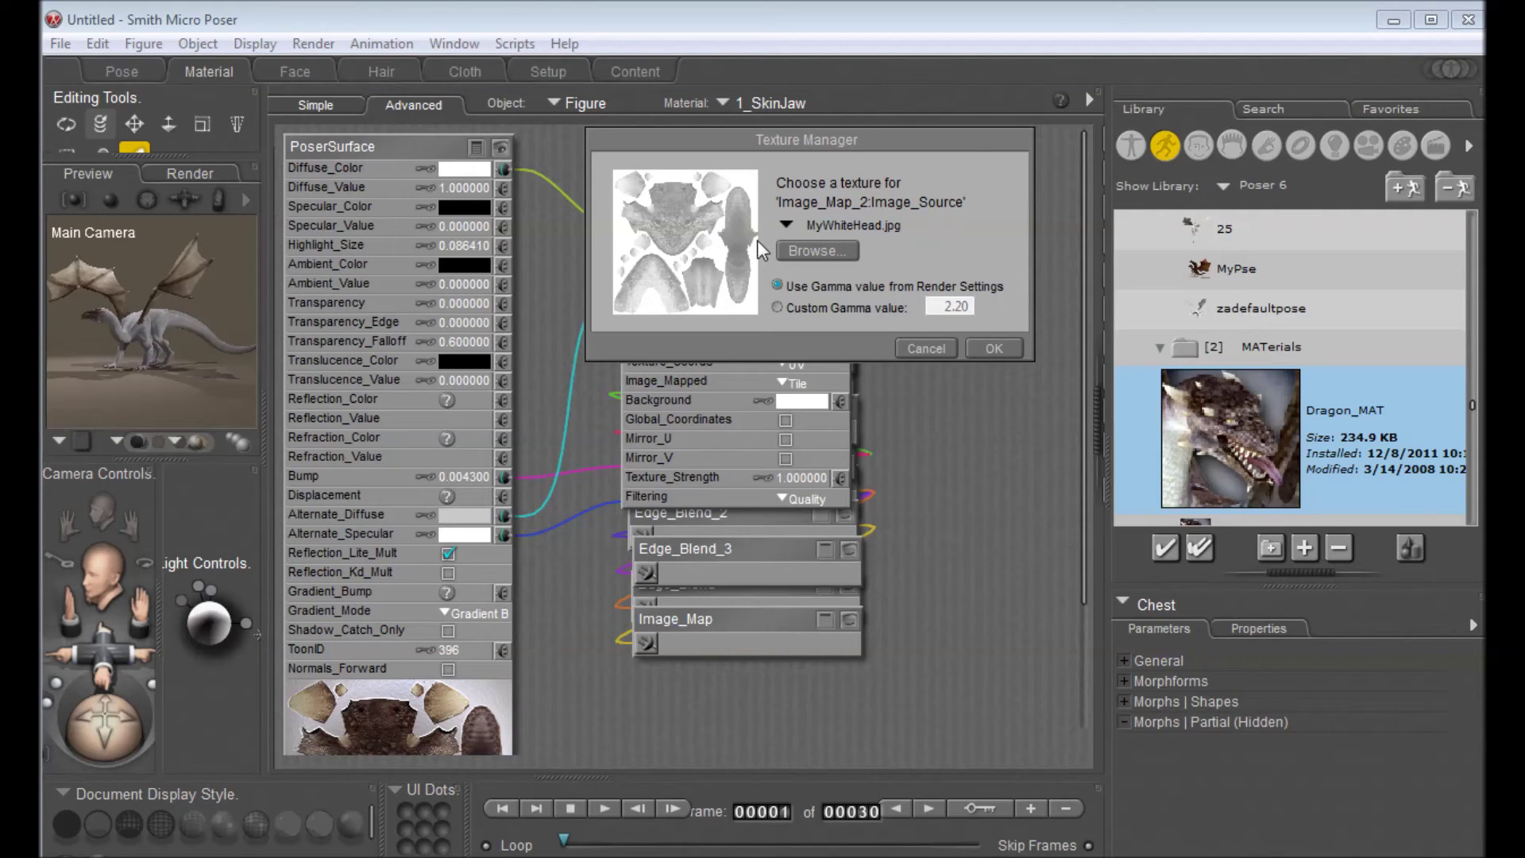
click(993, 348)
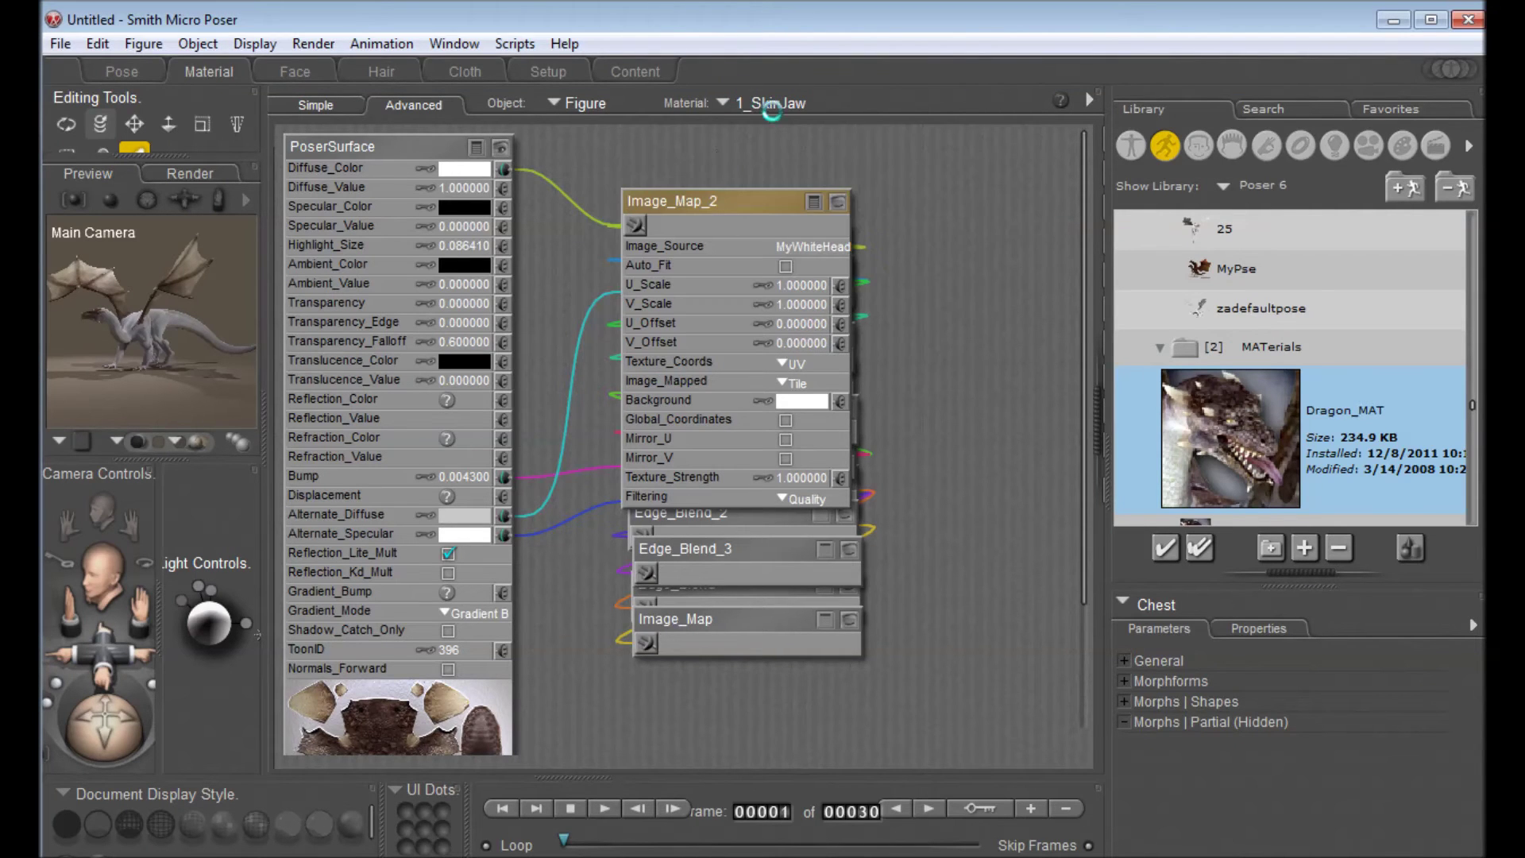
Set the image source of the 2_SkinUnderbelly material's Image_Map_2 node to MyWhiteBody.jpg.
click(767, 104)
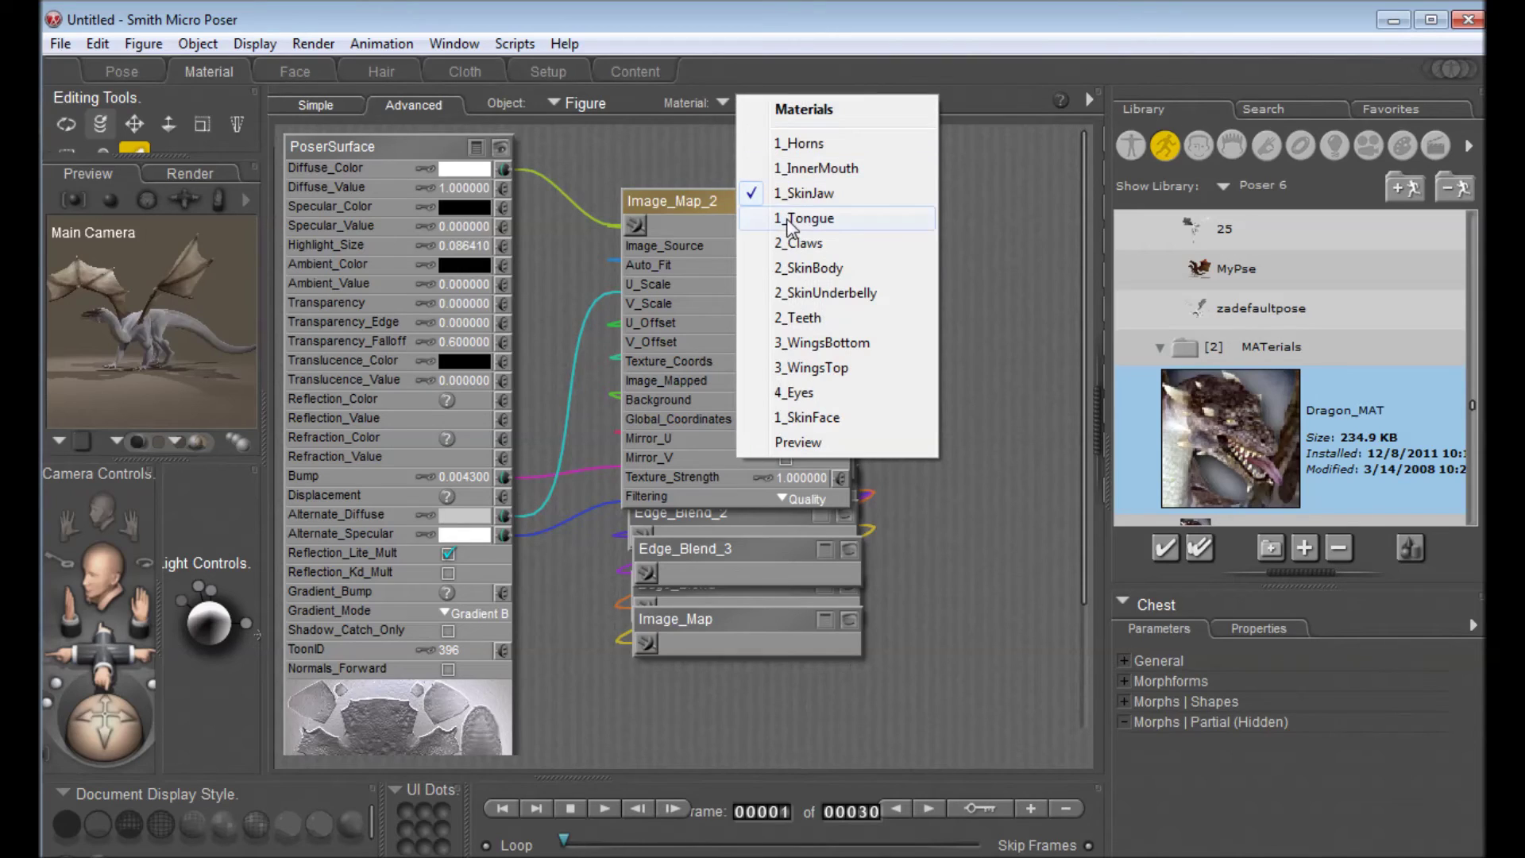
click(822, 267)
click(790, 112)
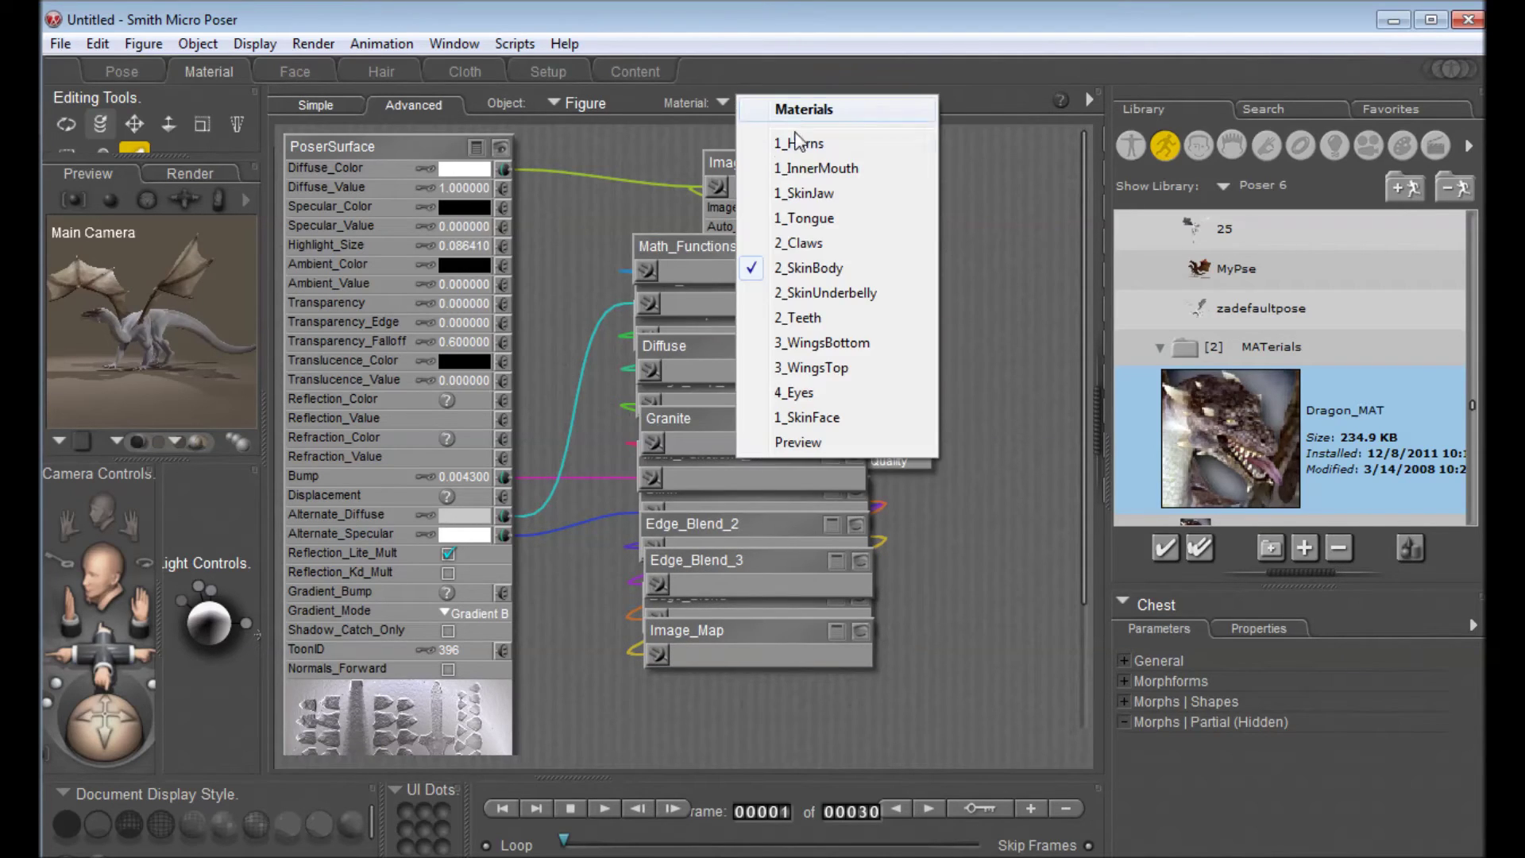
click(898, 288)
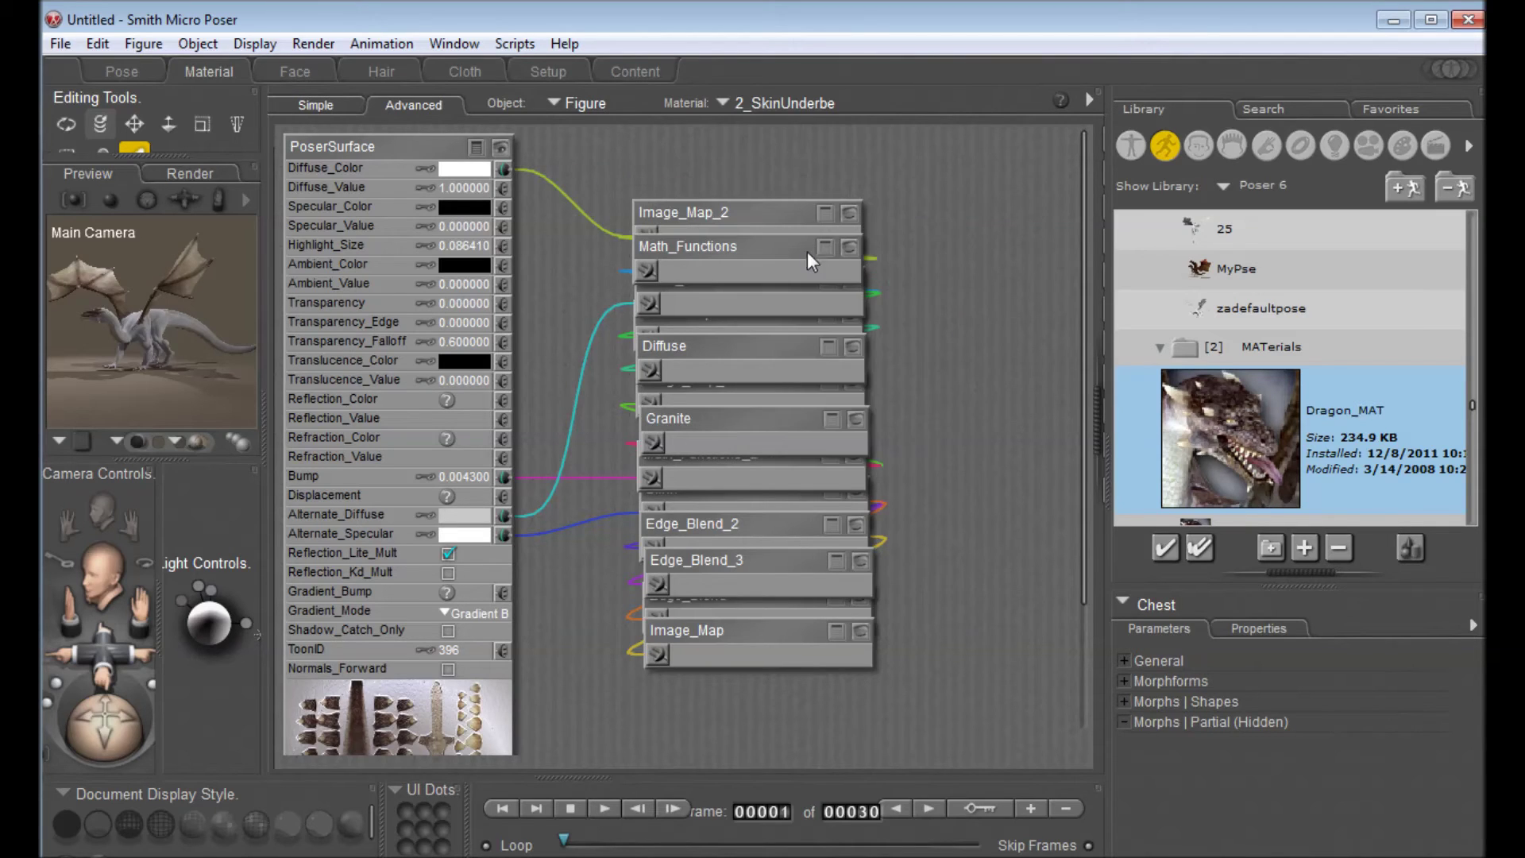
click(820, 212)
click(825, 259)
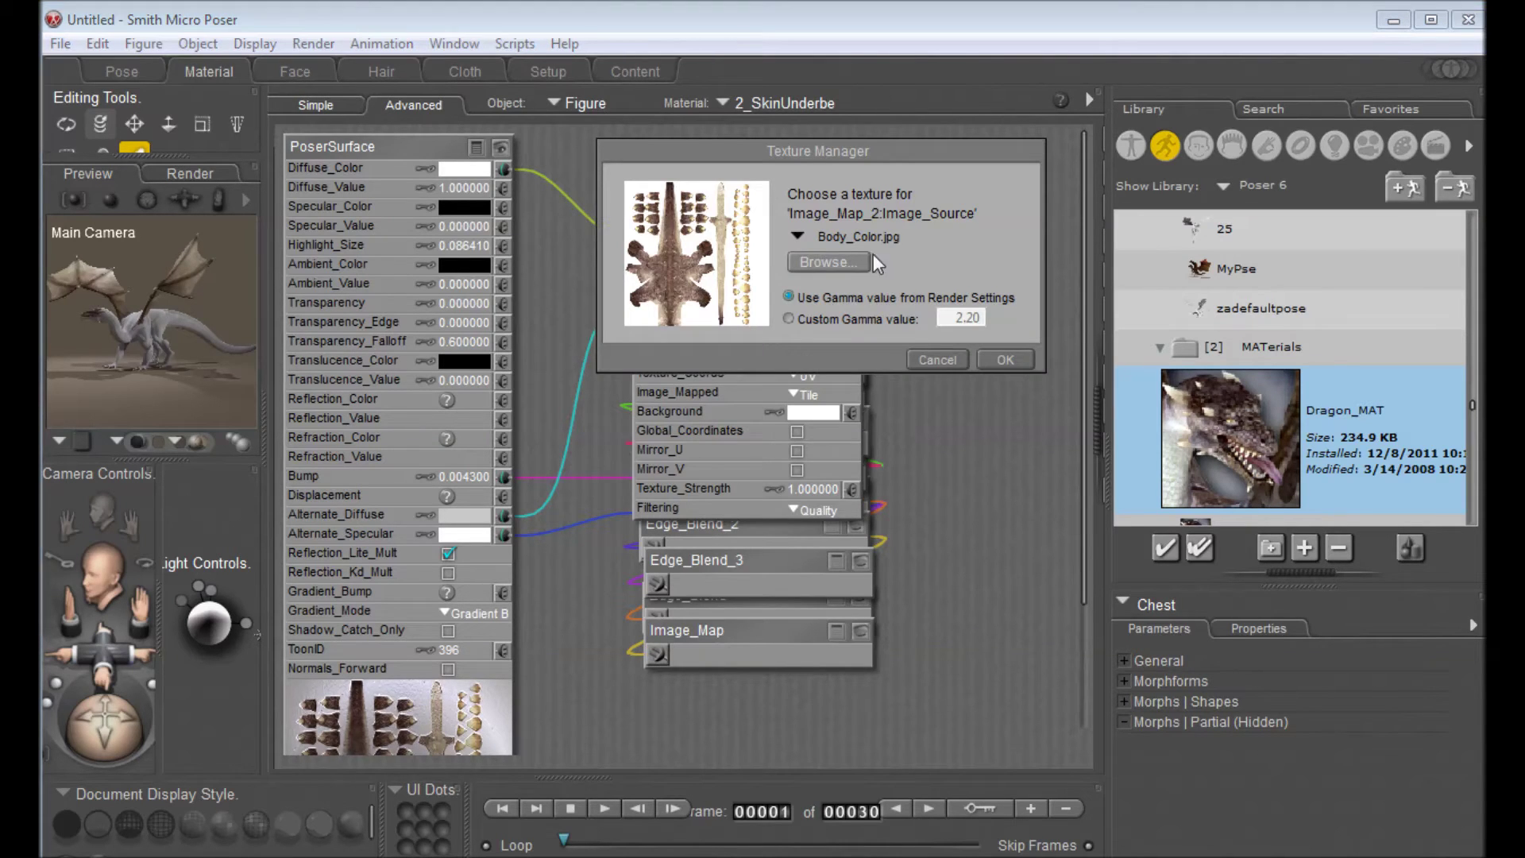
click(856, 264)
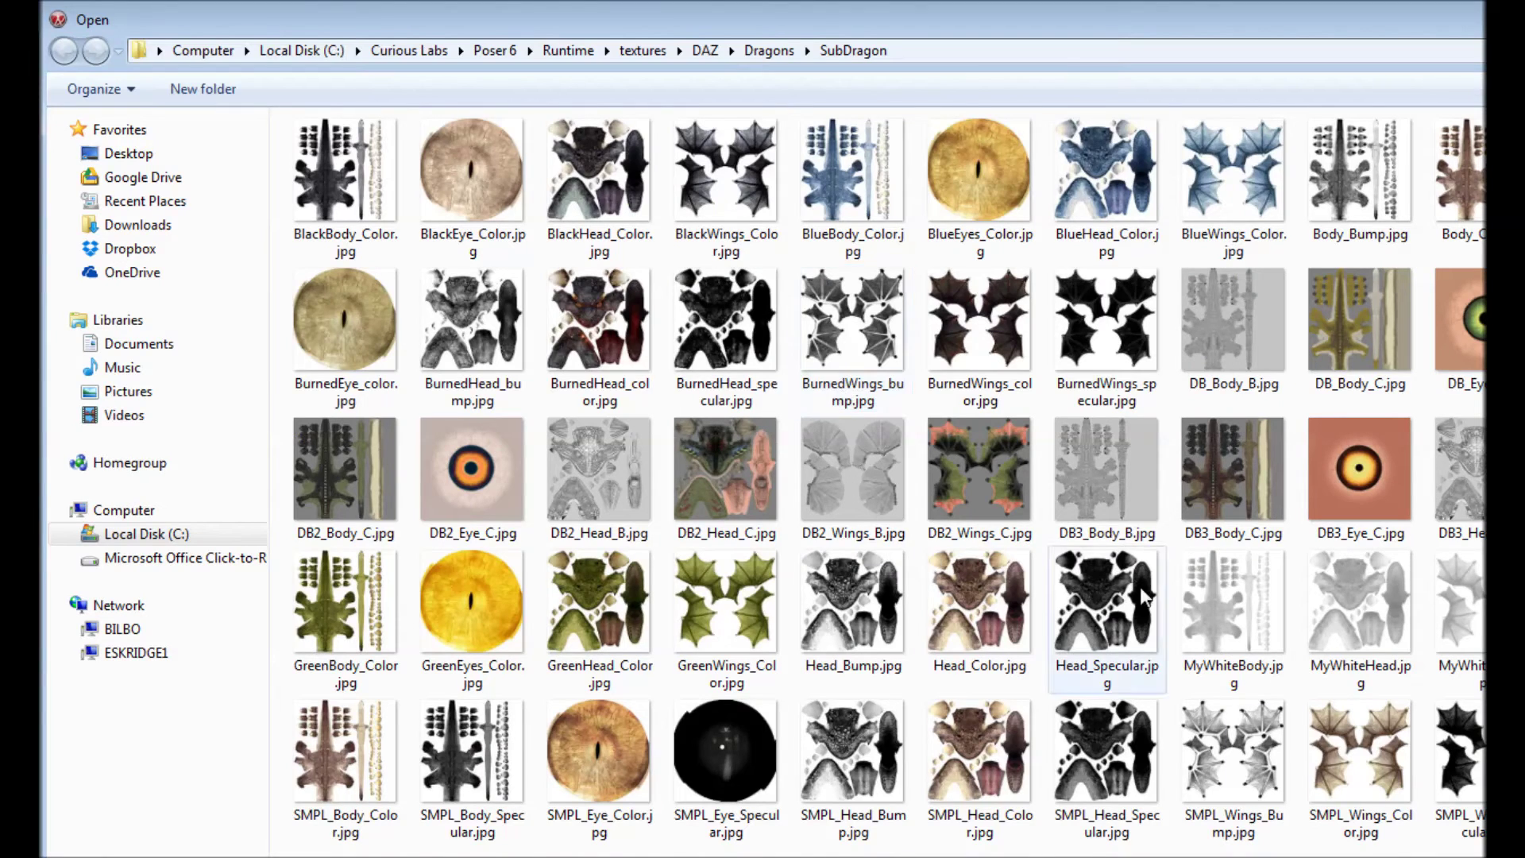
double_click(1238, 607)
click(1005, 360)
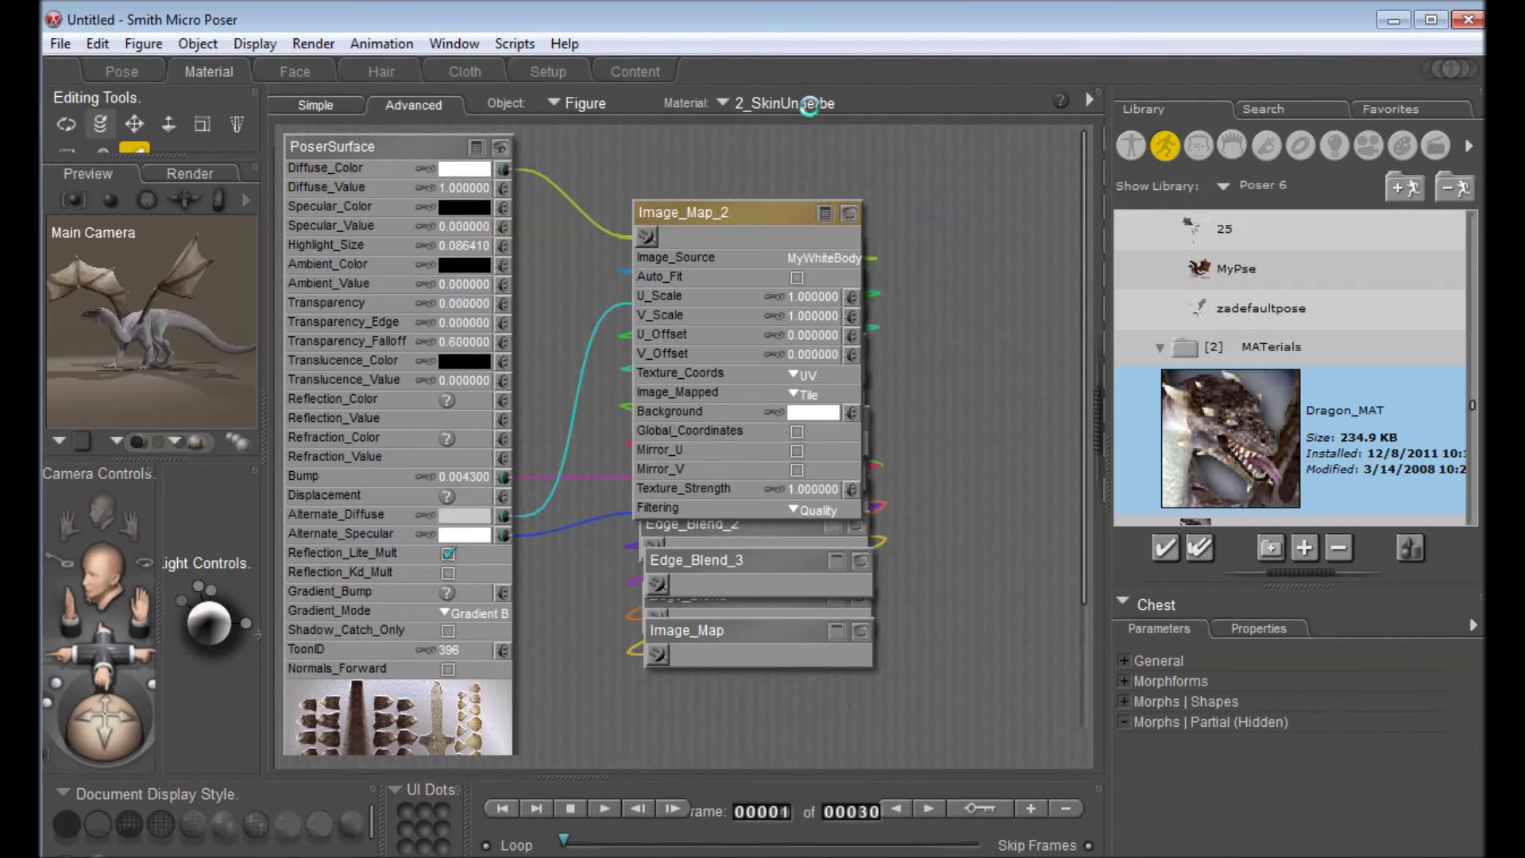
Set the image source of the 3_WingsBottom material's Image_Map_2 node to MyWhiteWings.jpg.
click(794, 107)
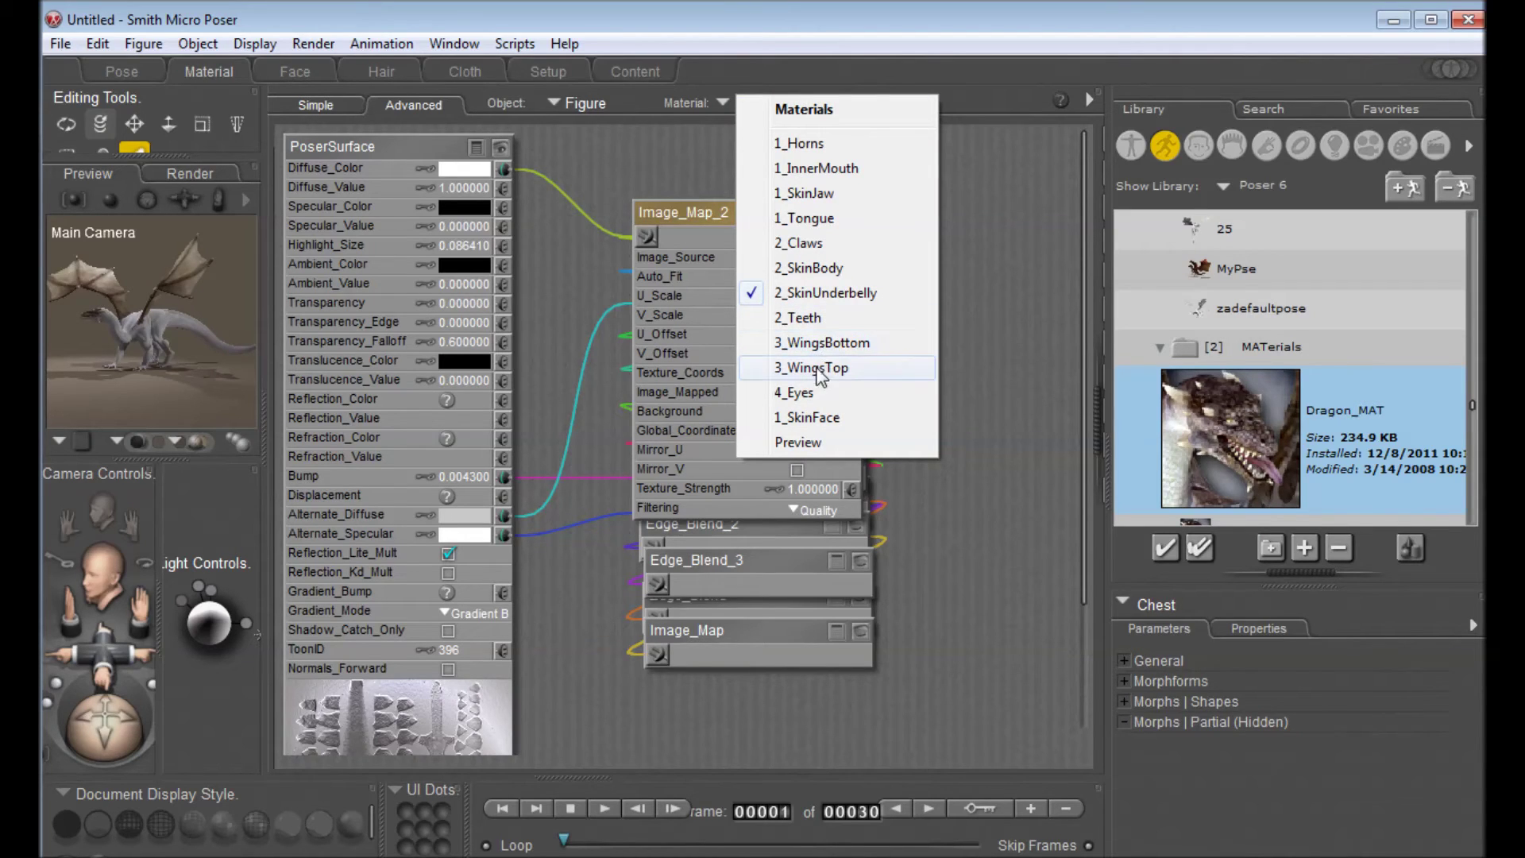
click(816, 350)
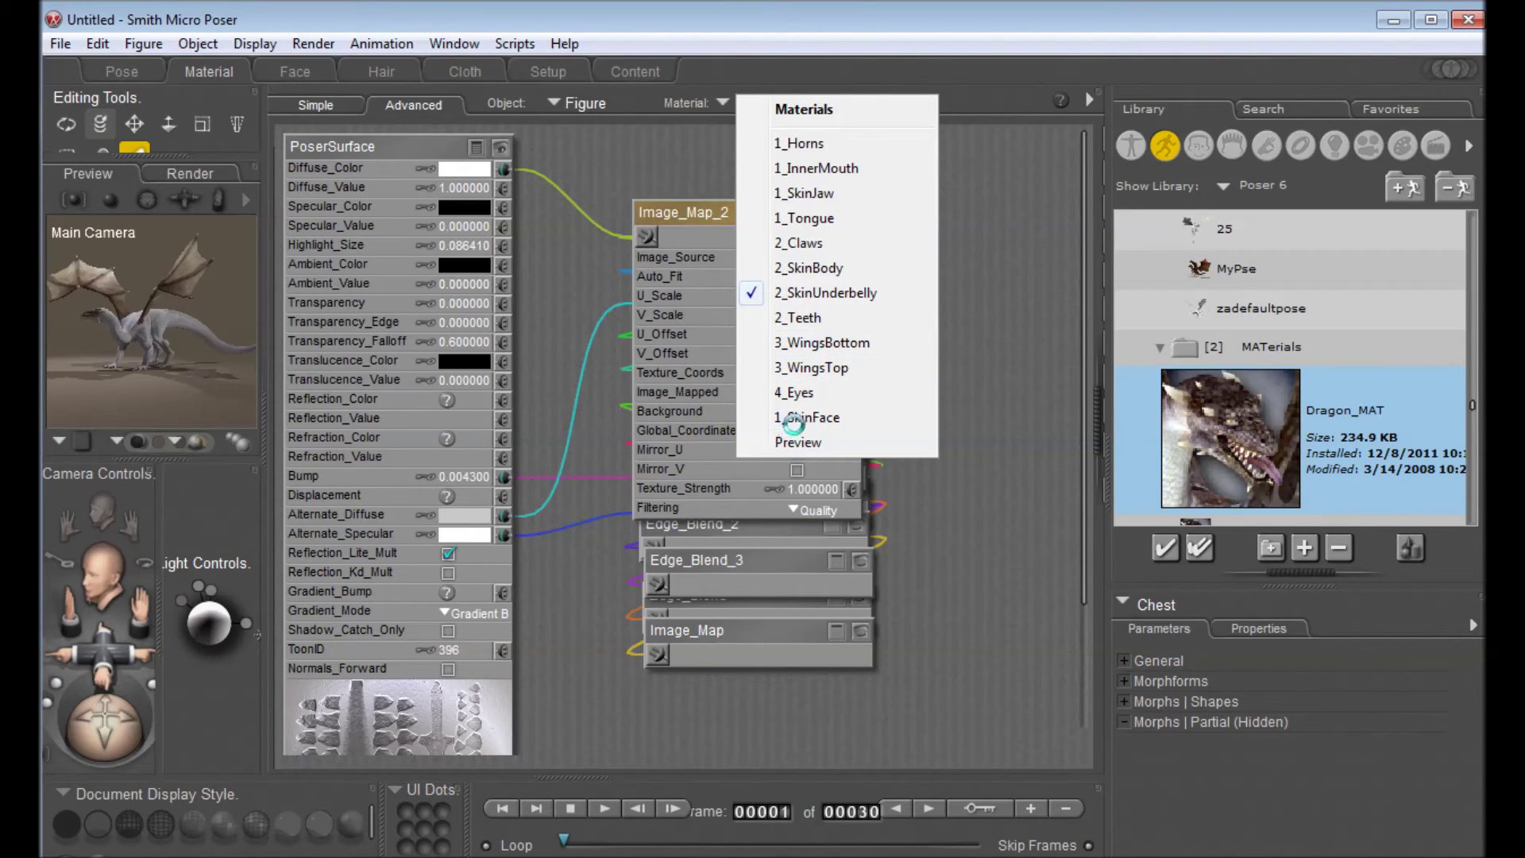
click(824, 213)
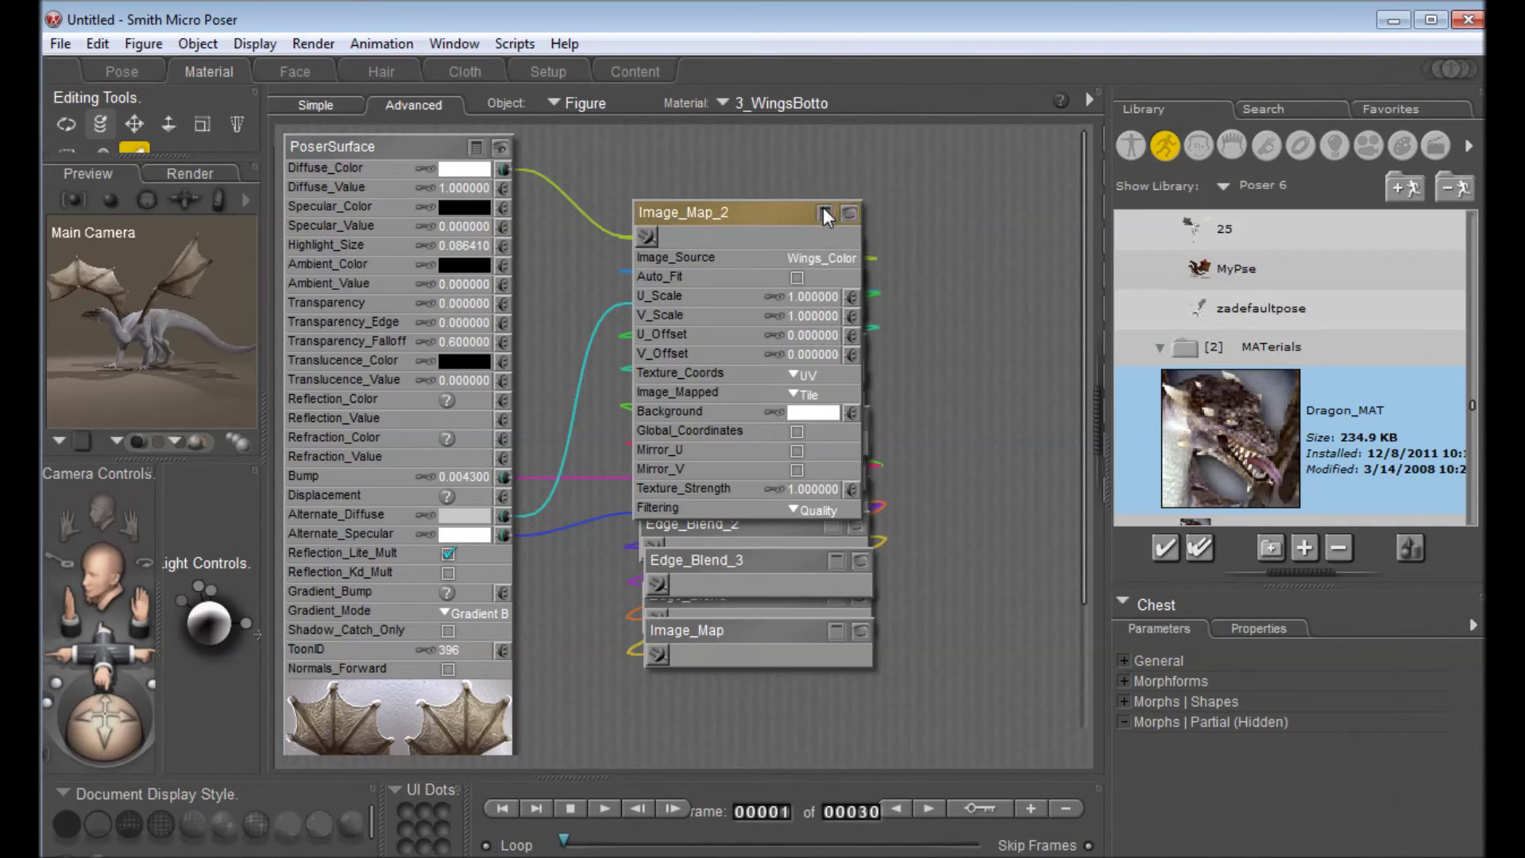
click(819, 274)
click(852, 274)
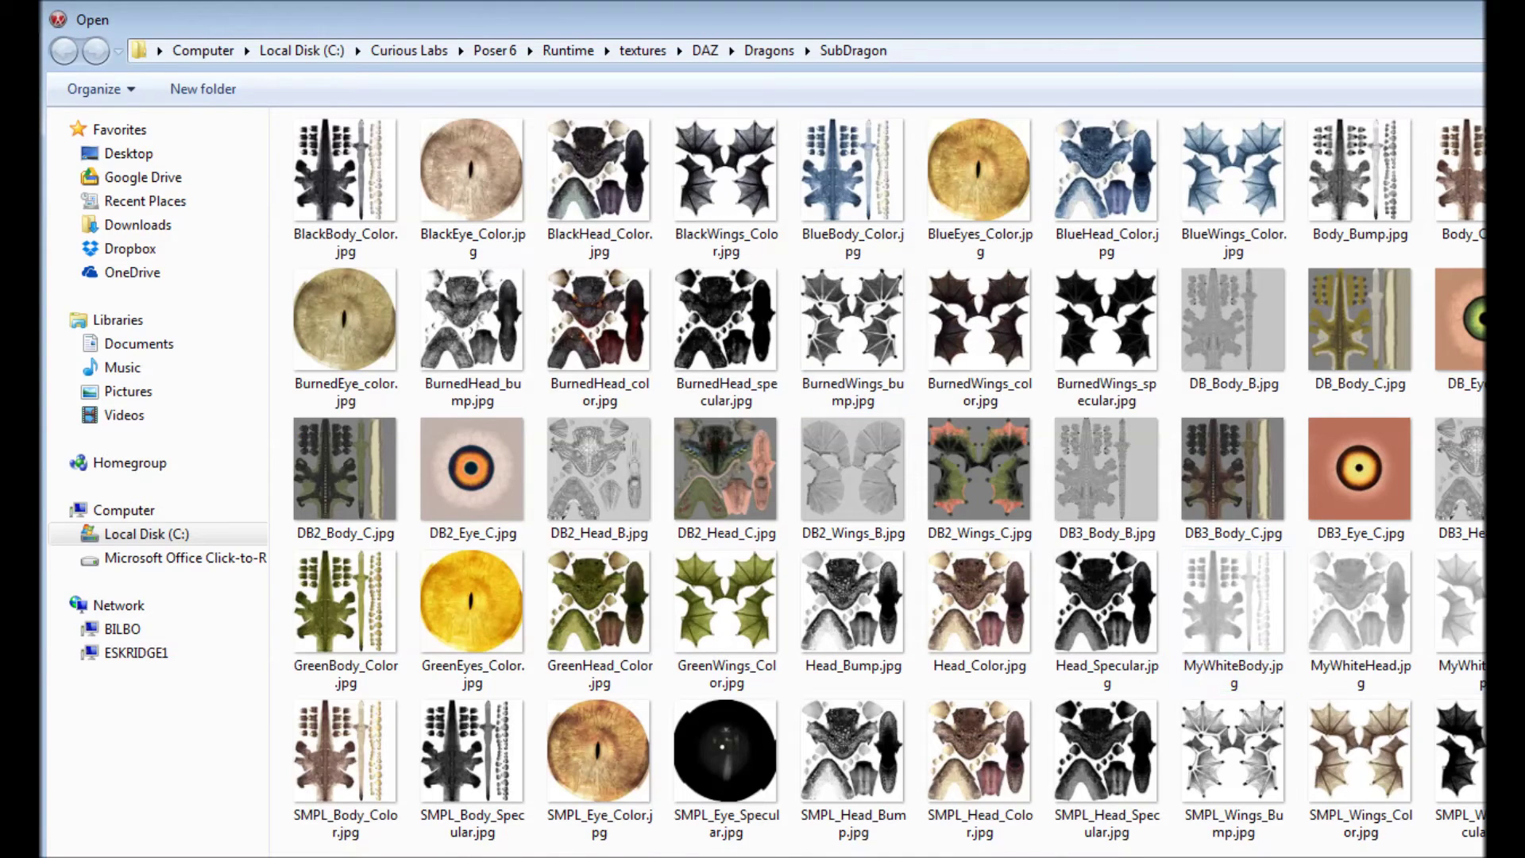
double_click(1458, 608)
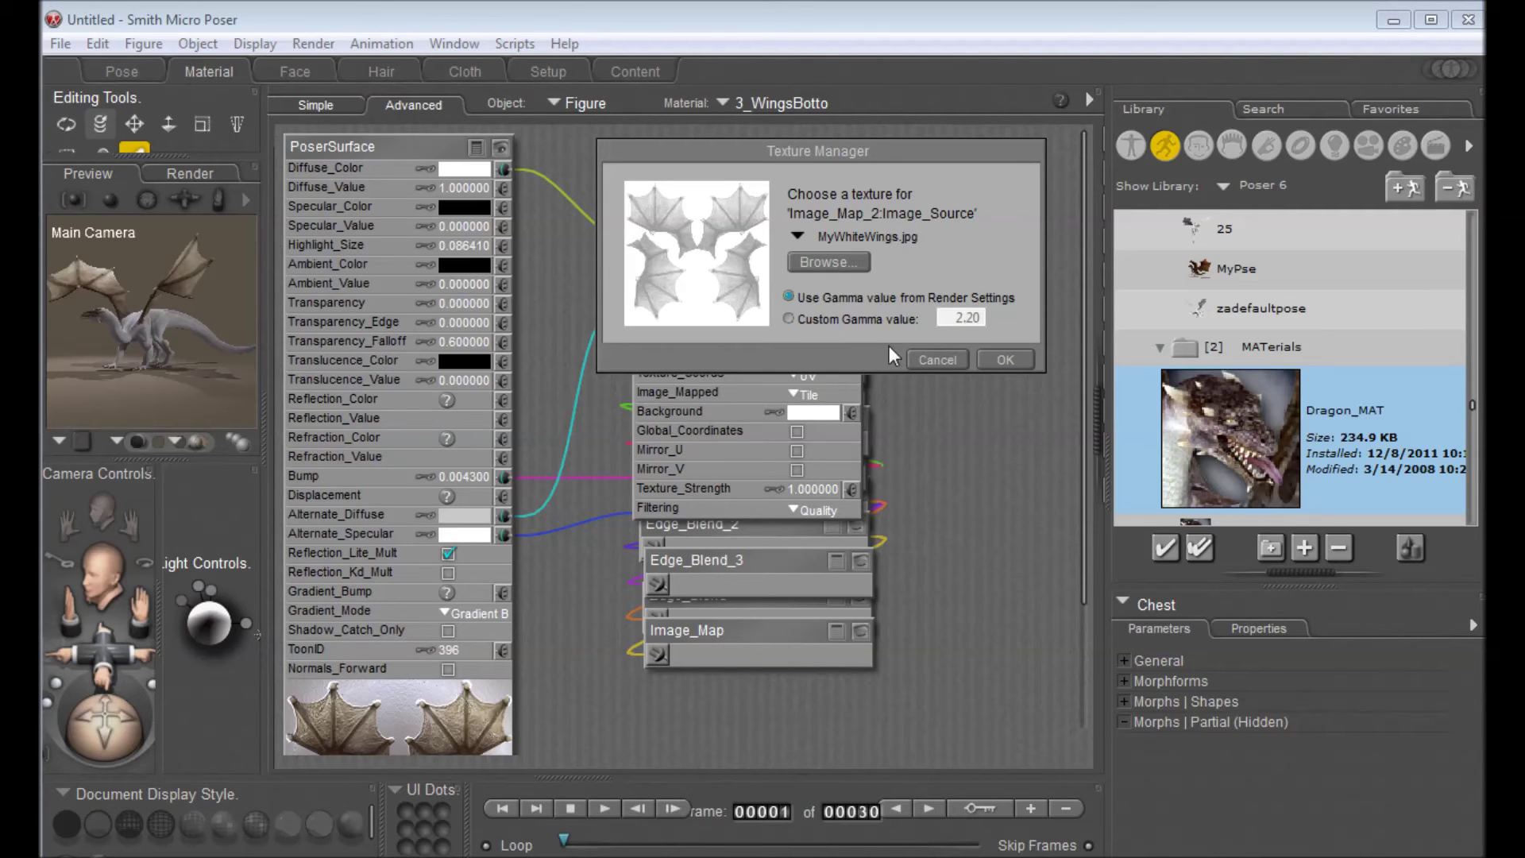
click(1005, 360)
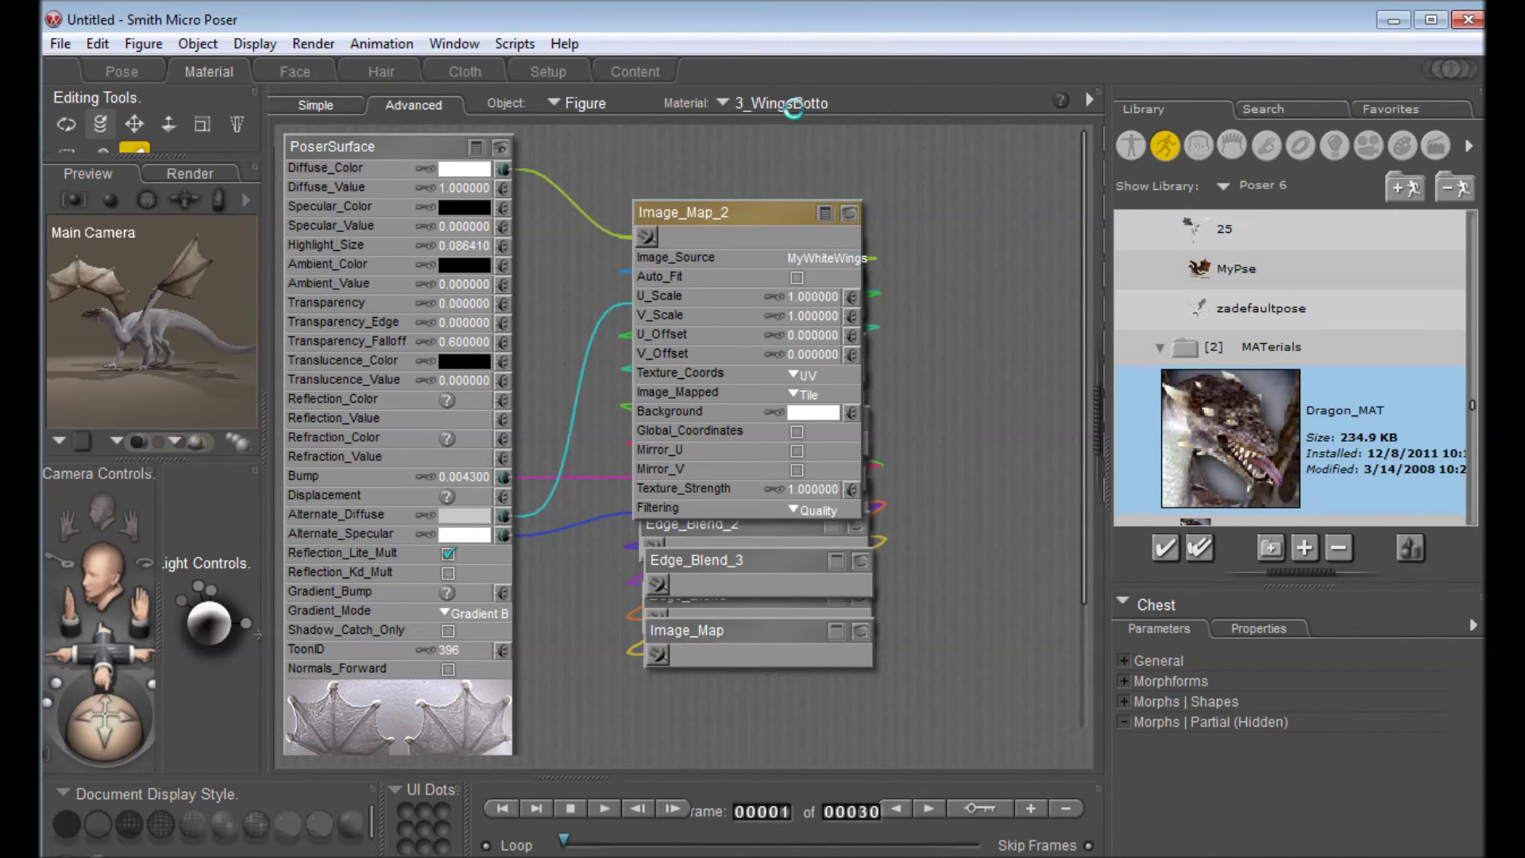
Set the image source of the 3_WingsTop material's Image_Map_2 node to MyWhiteWings.jpg.
click(793, 104)
click(818, 365)
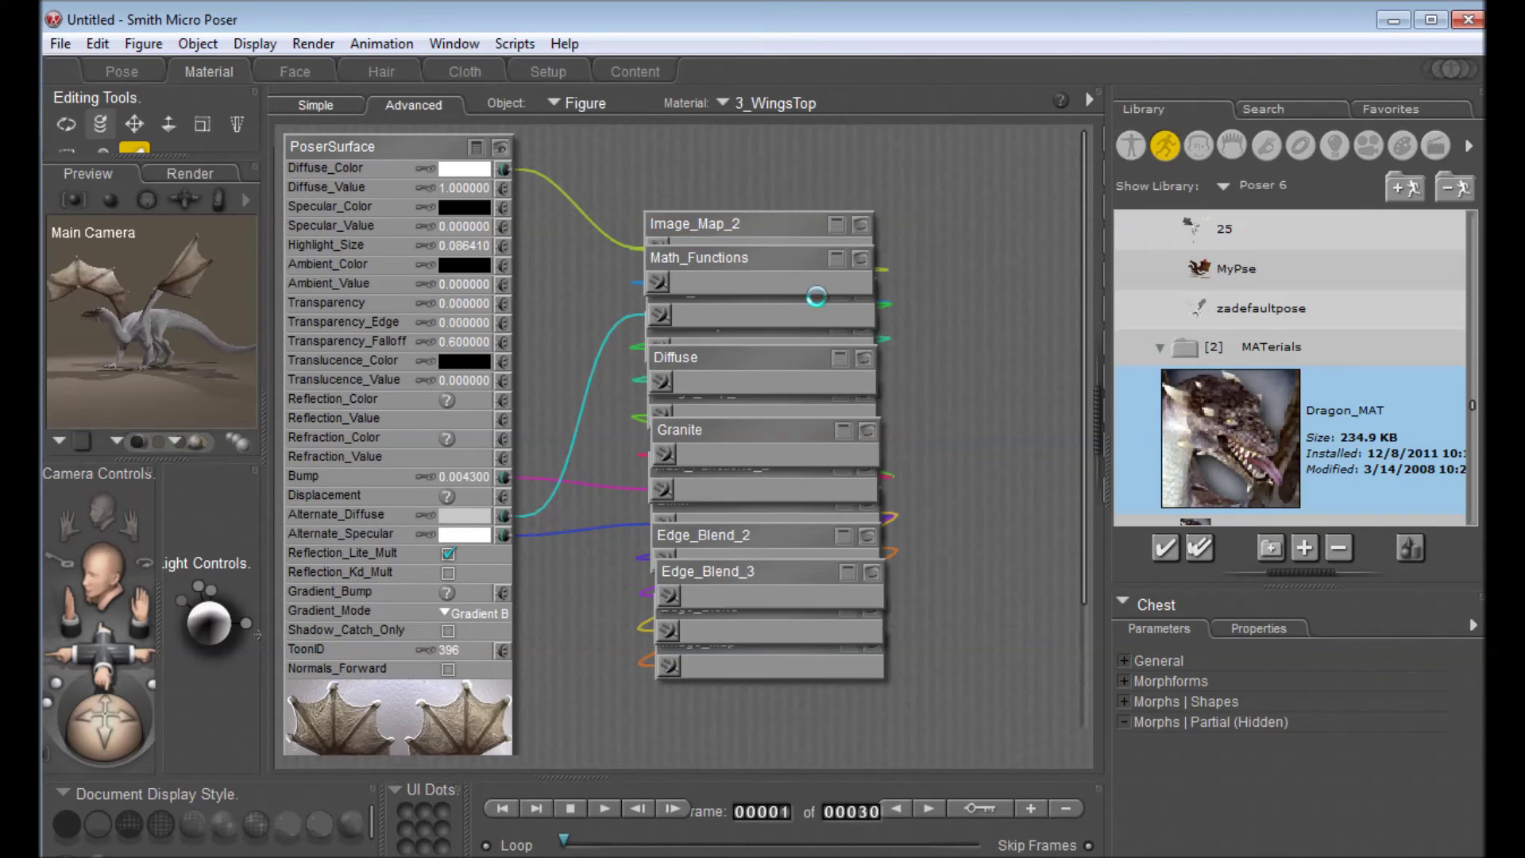
click(837, 225)
click(848, 279)
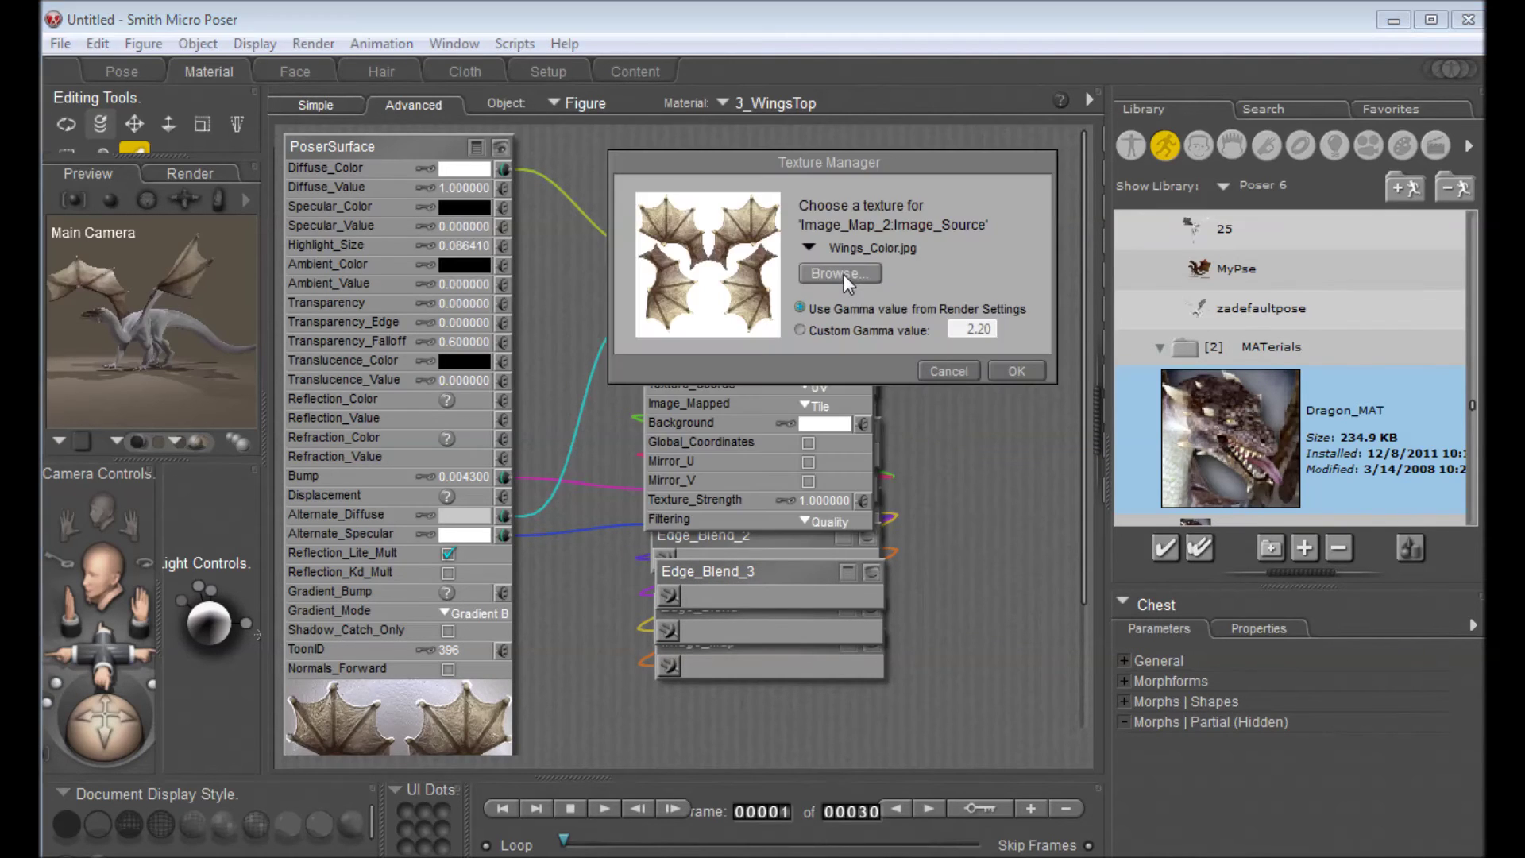
click(840, 273)
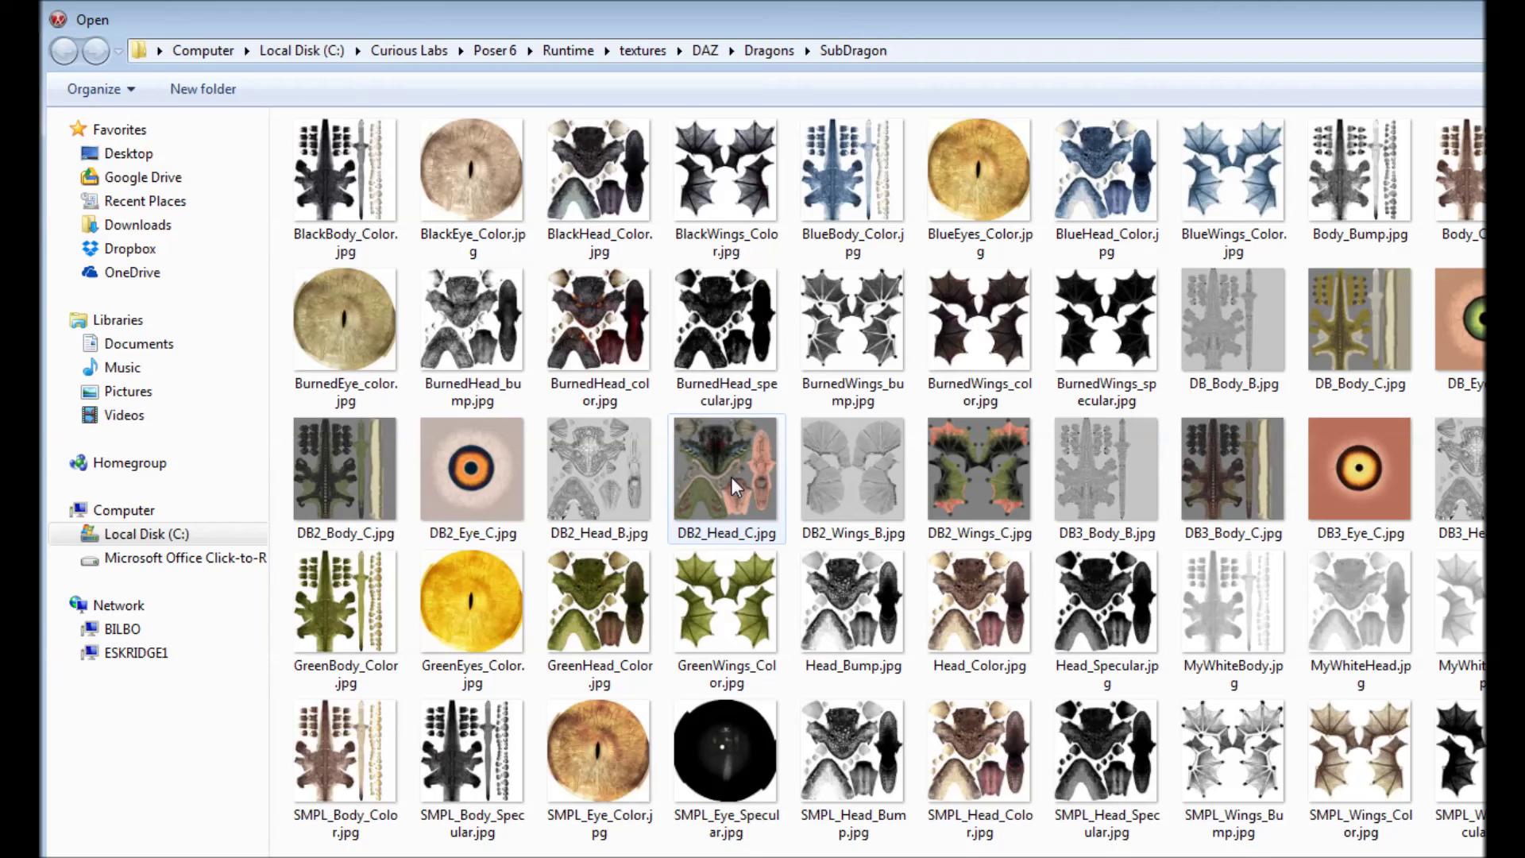
double_click(1462, 612)
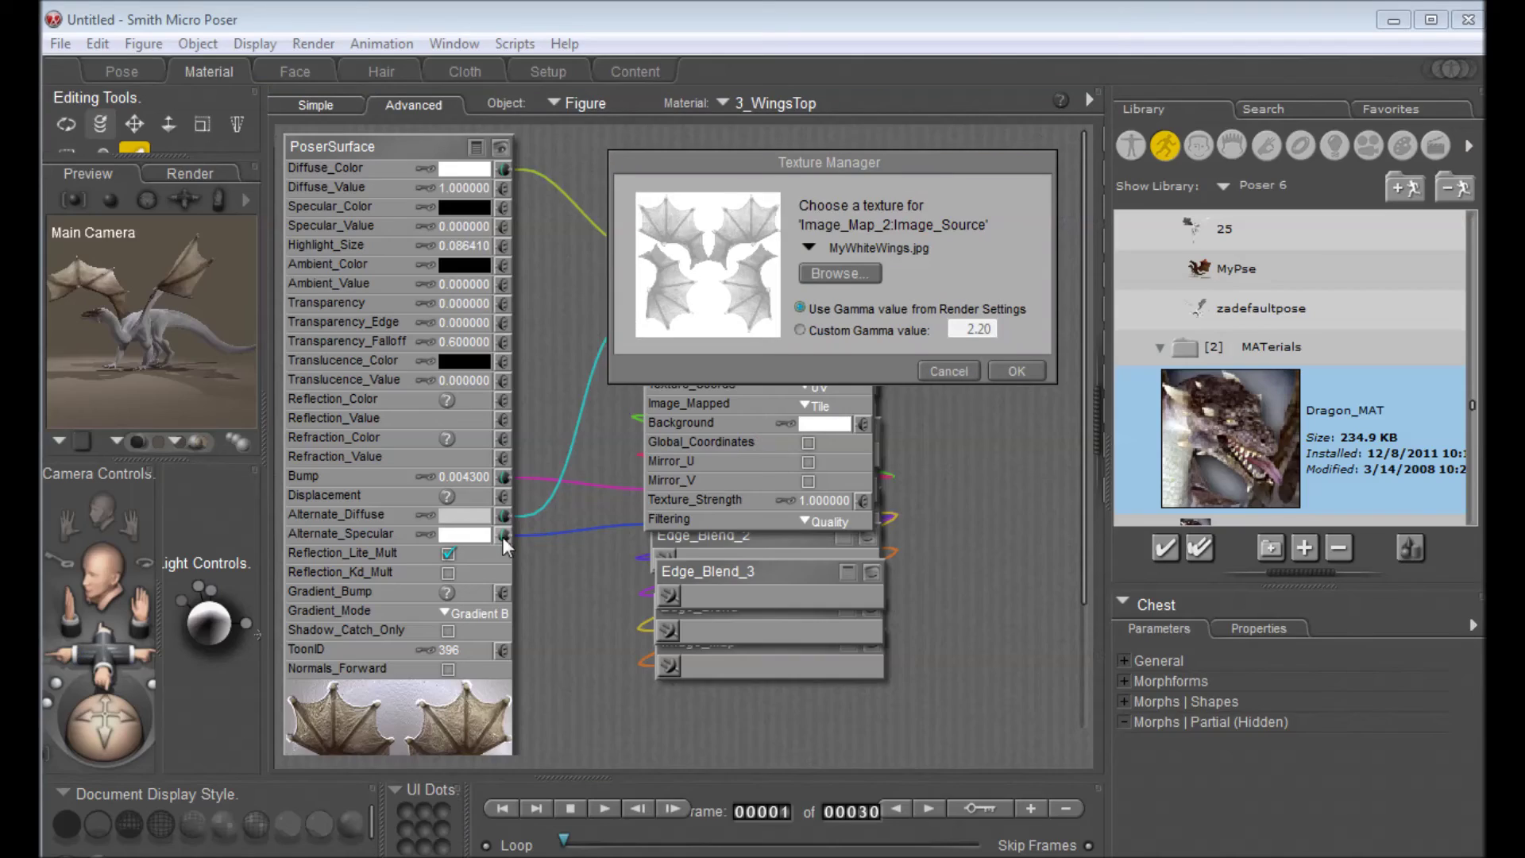
click(1014, 373)
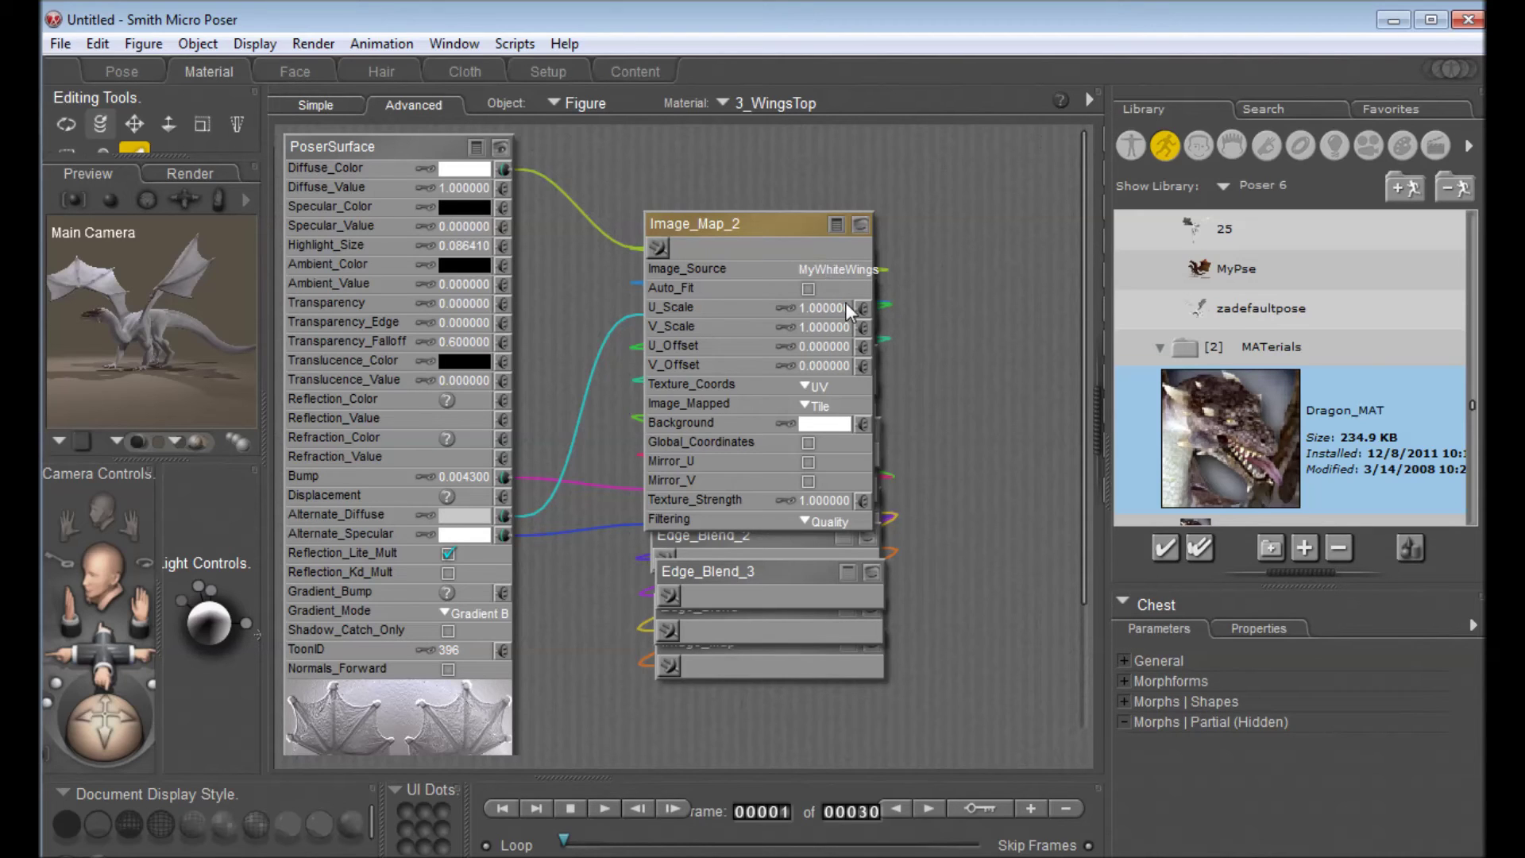
Set the image source of the 1_SkinFace material's Image_Map_2 node to MyWhiteHead.jpg.
click(798, 103)
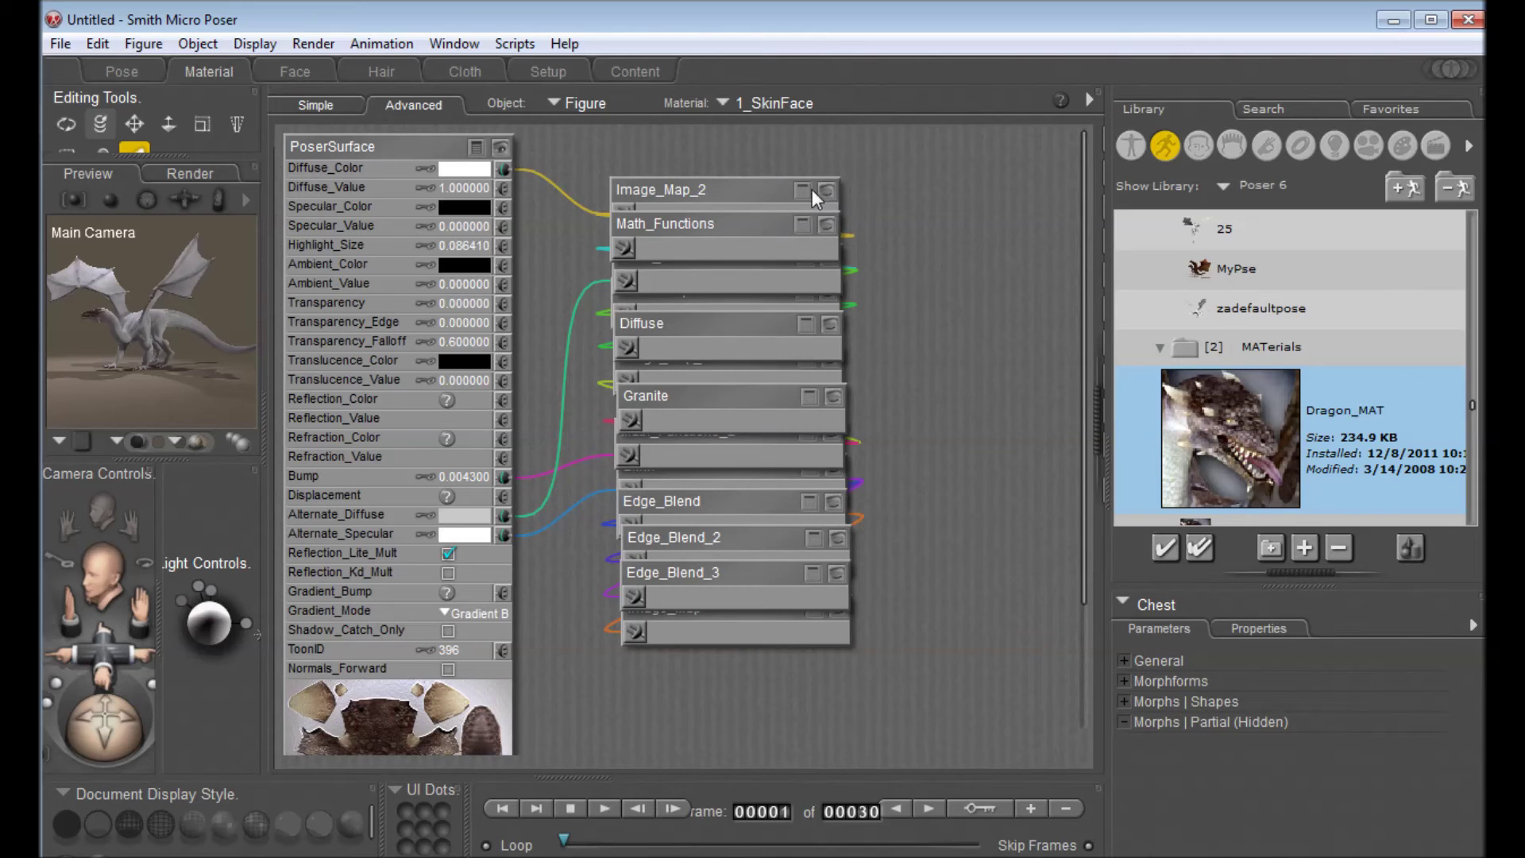
click(802, 191)
click(823, 248)
click(830, 238)
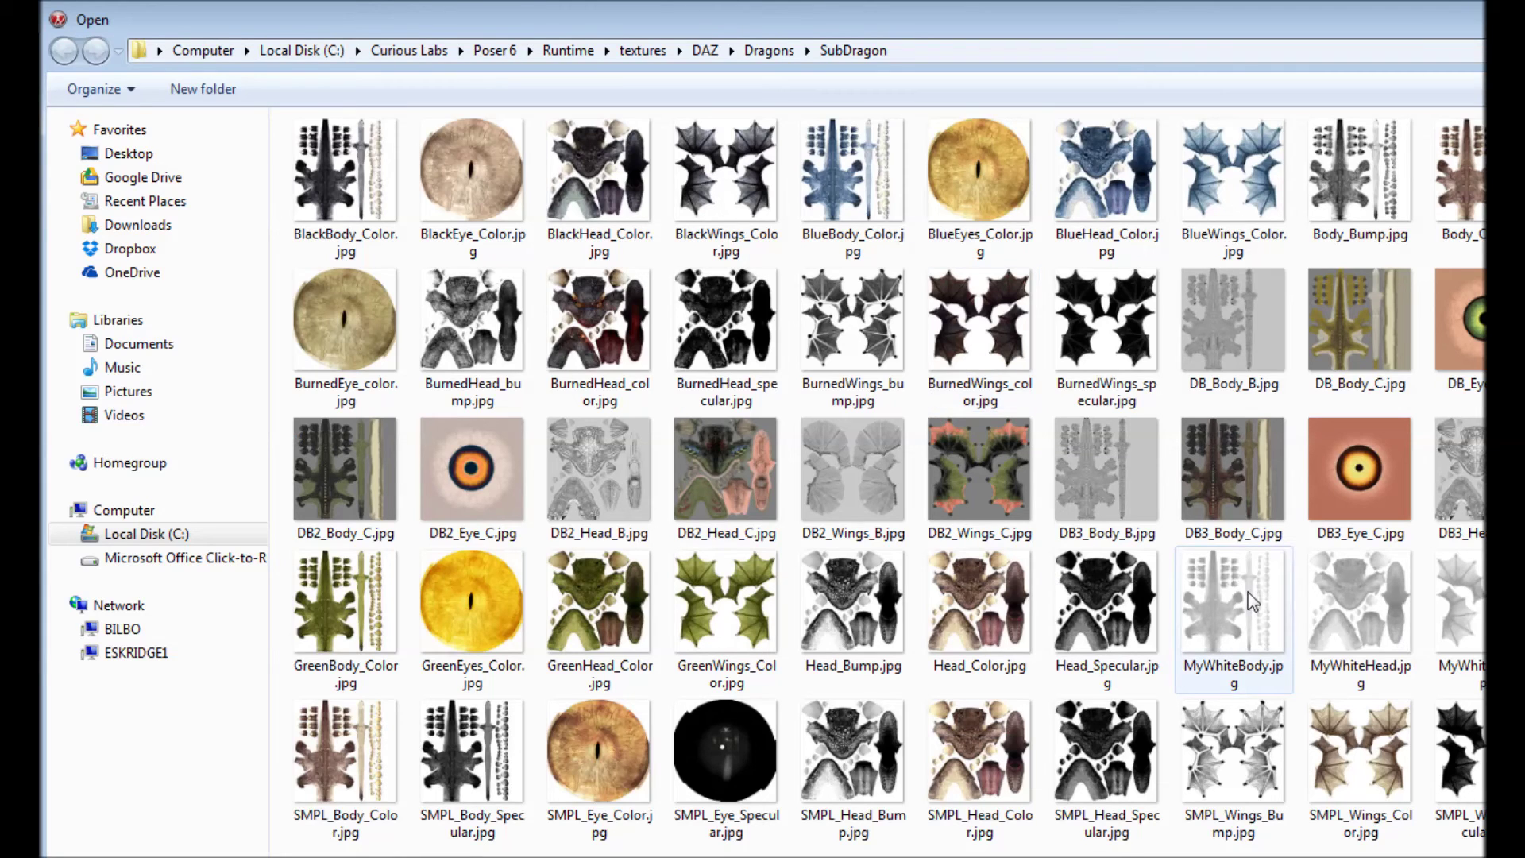
double_click(1333, 607)
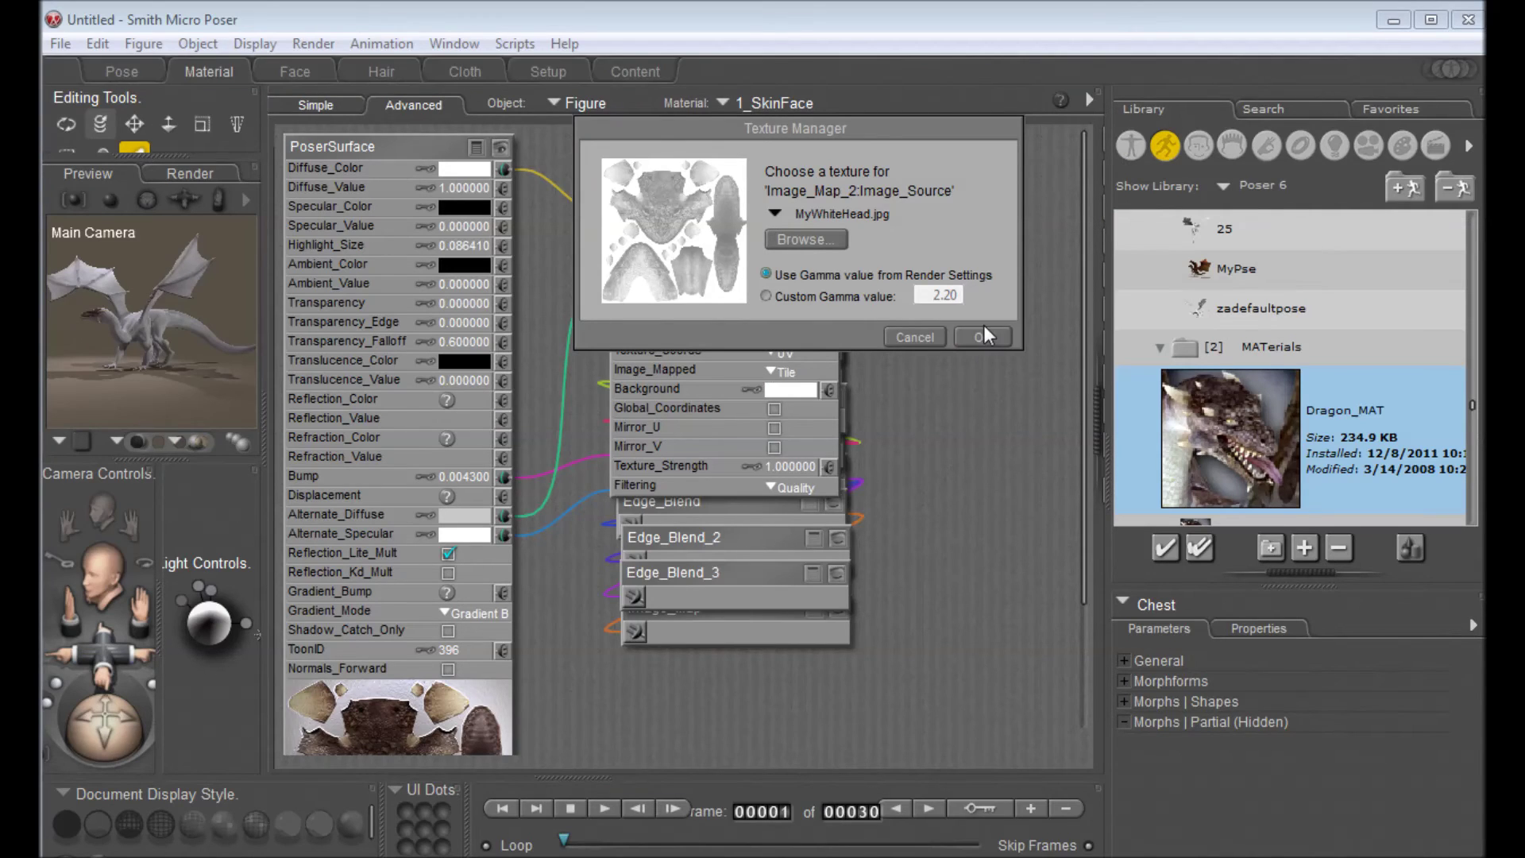
click(983, 337)
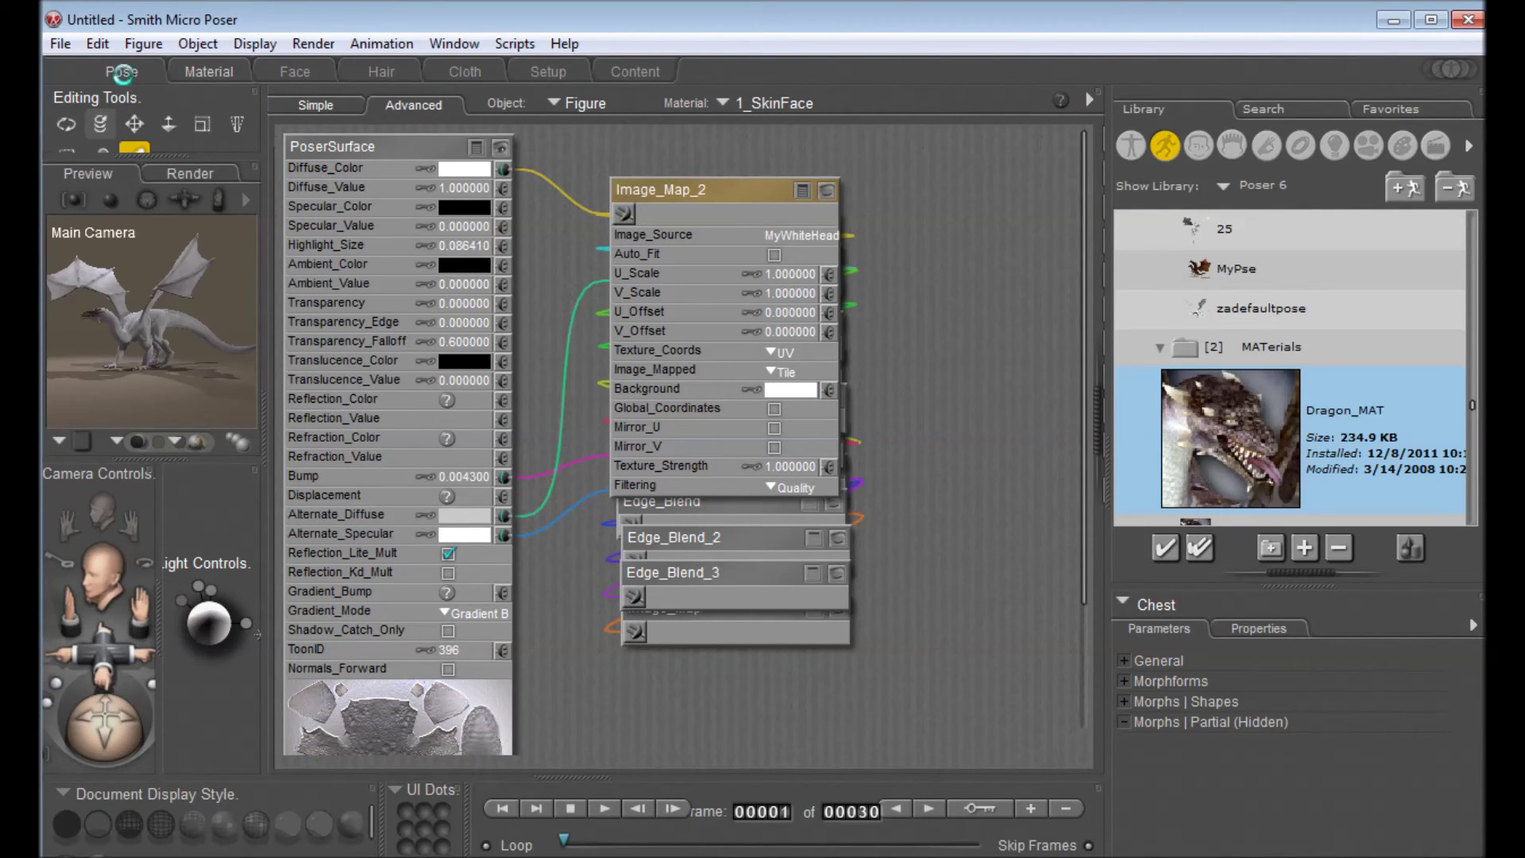
In the Pose room, rotate the main camera around to the dragon's other side and render the scene.
click(123, 72)
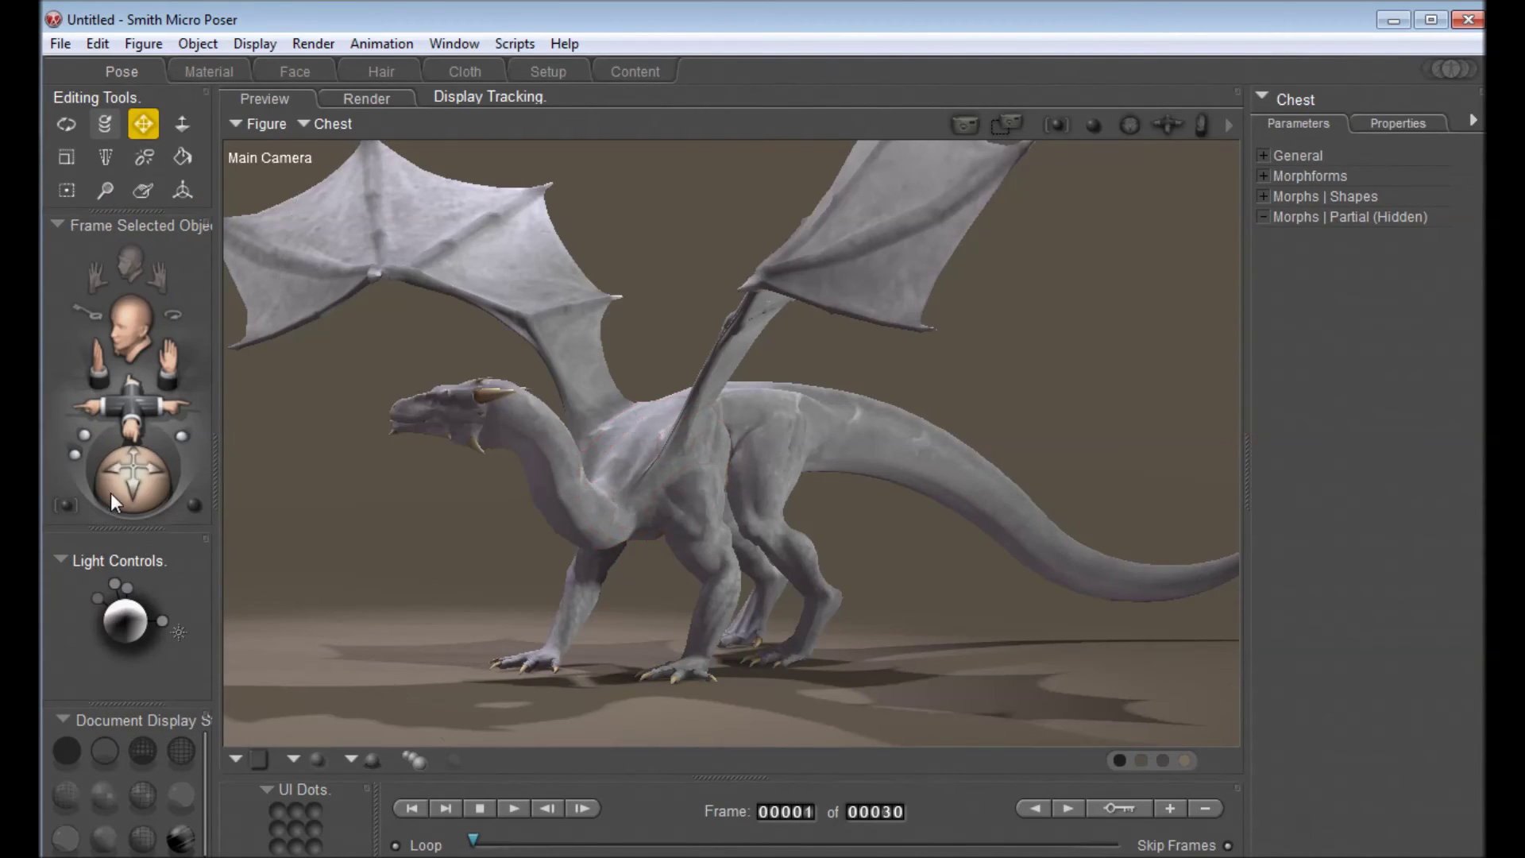
drag(111, 493, 163, 470)
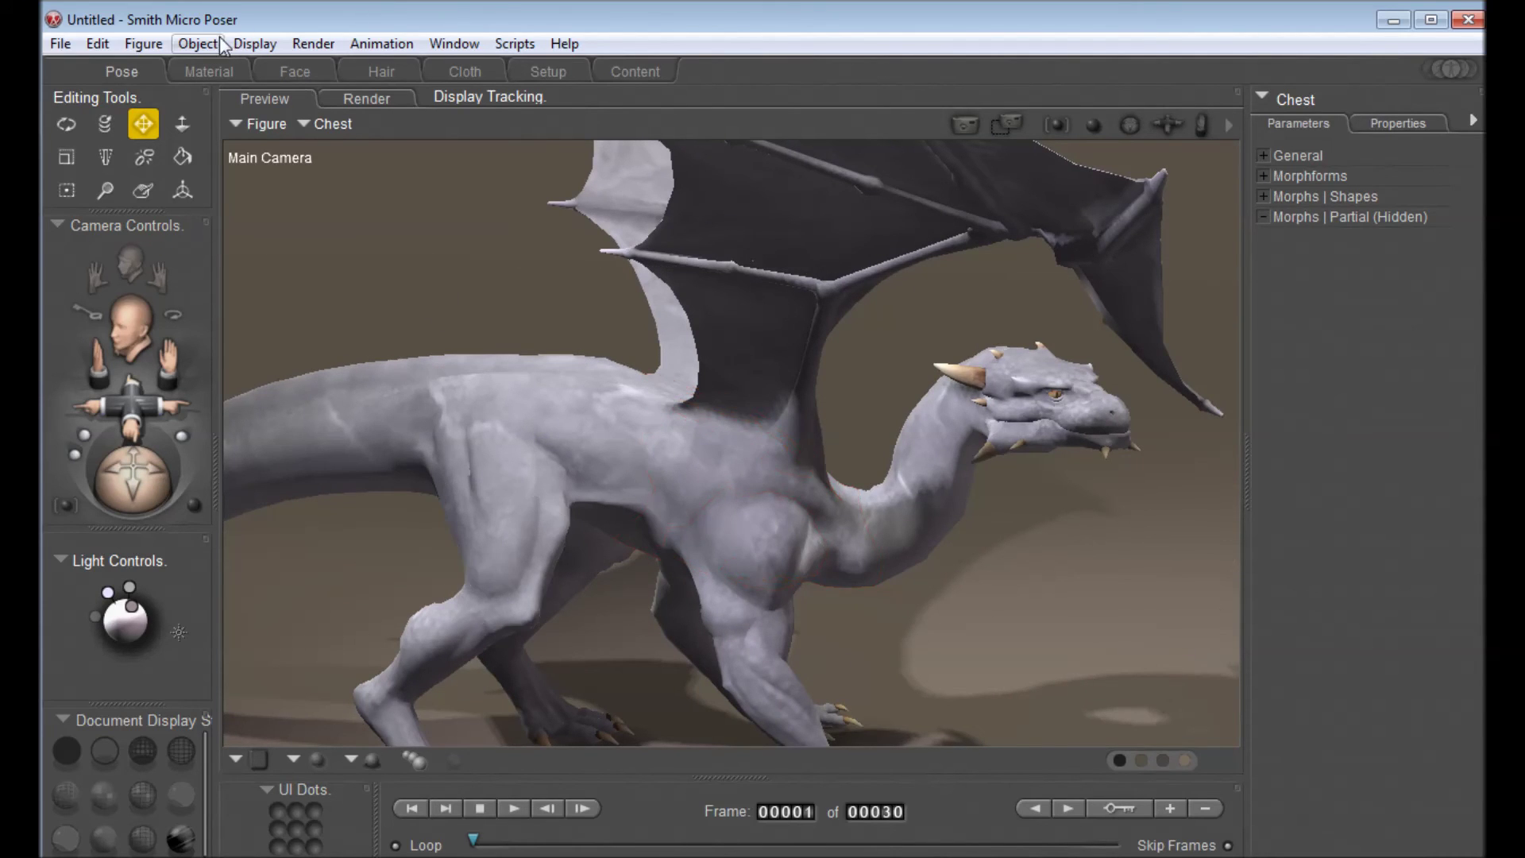
click(303, 44)
click(233, 72)
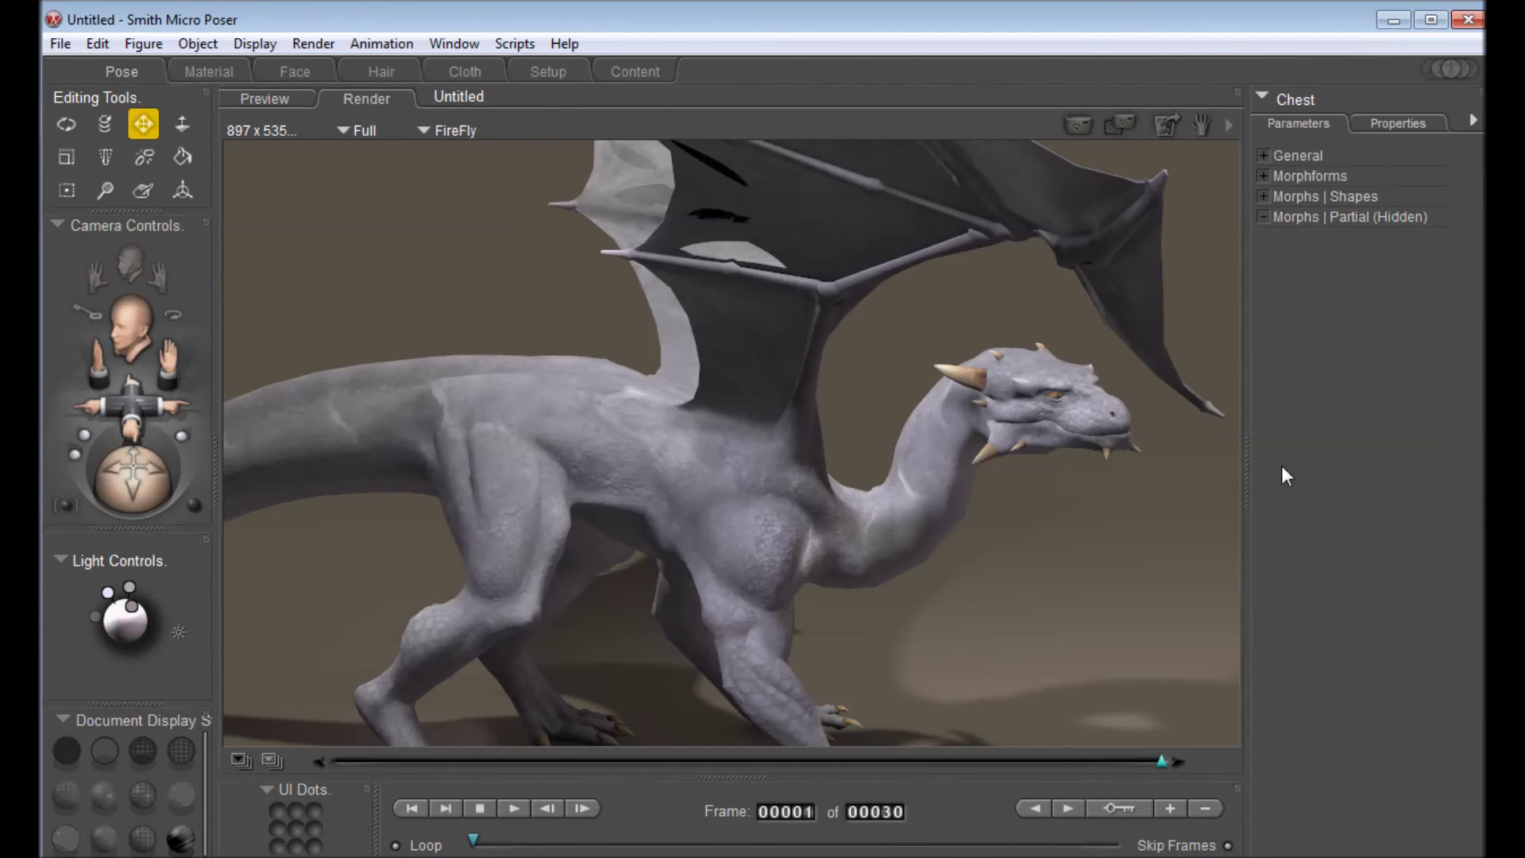
In the Material room, set the Bump value of the figure's 2_SkinBody material to .02.
click(199, 70)
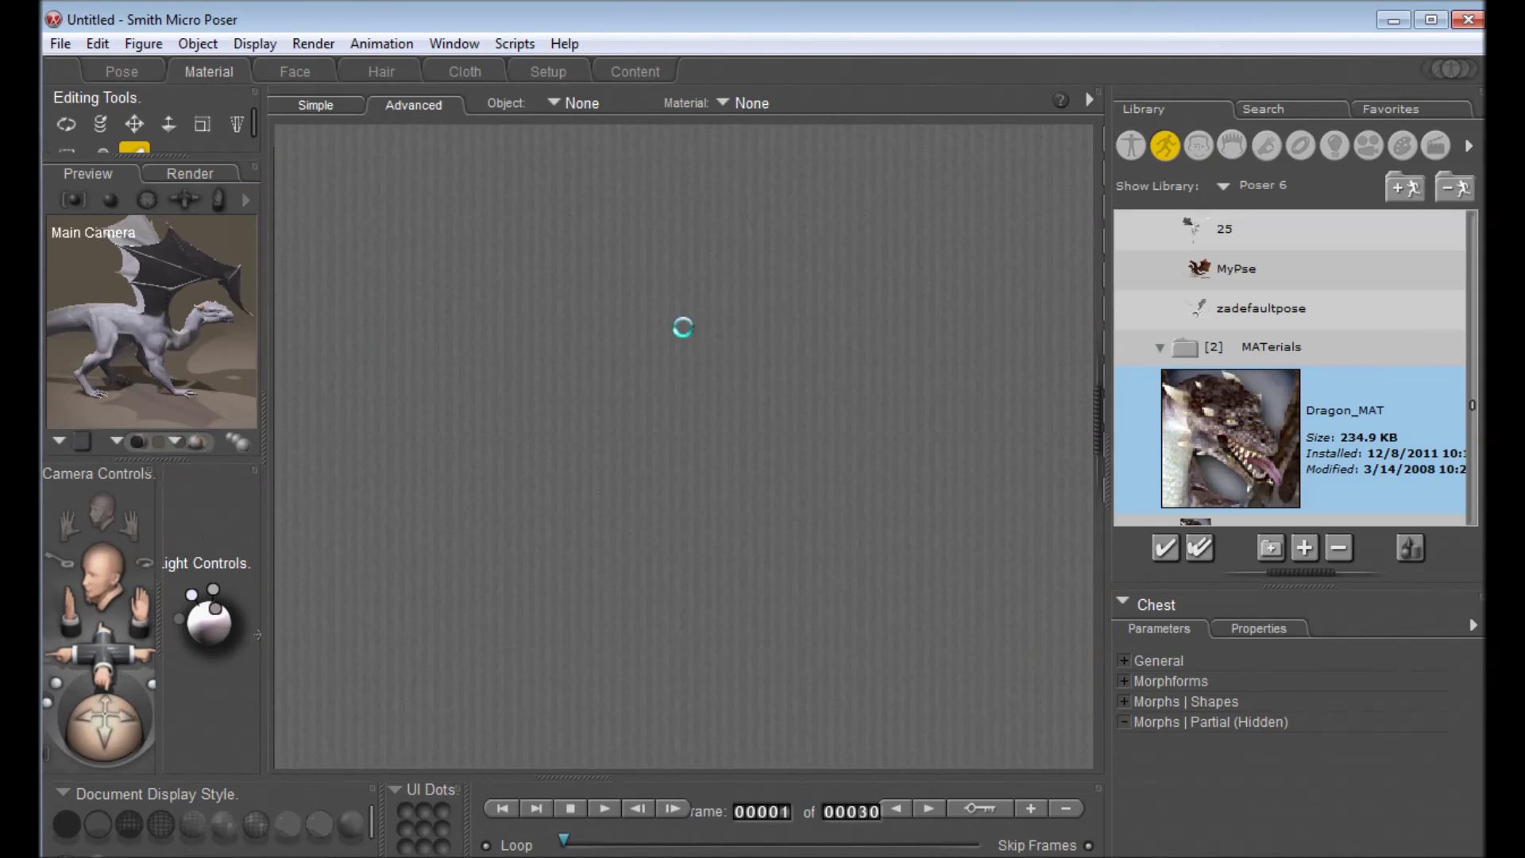
click(755, 110)
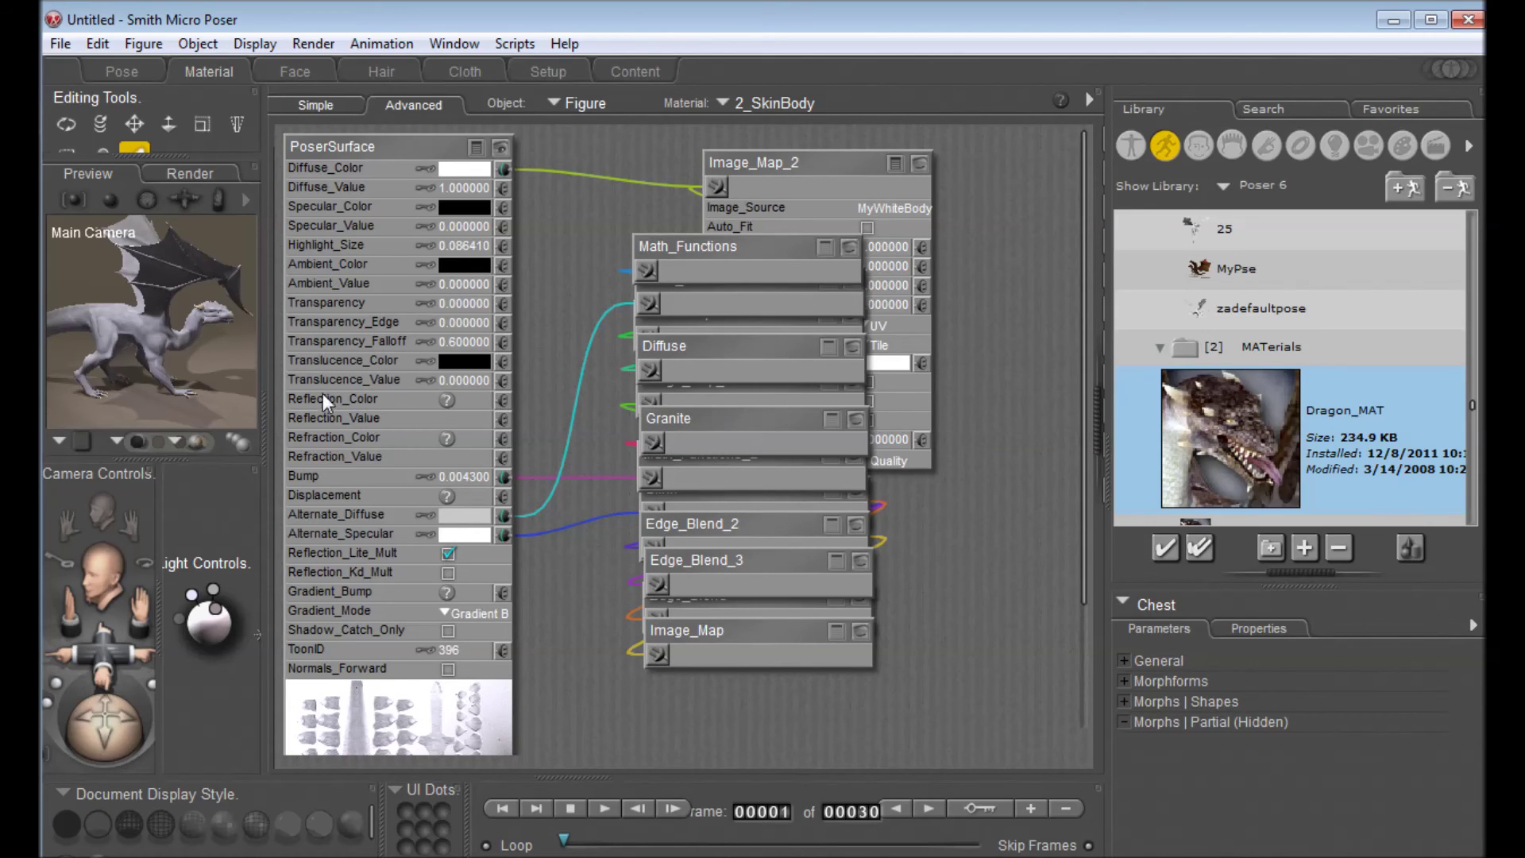
click(461, 479)
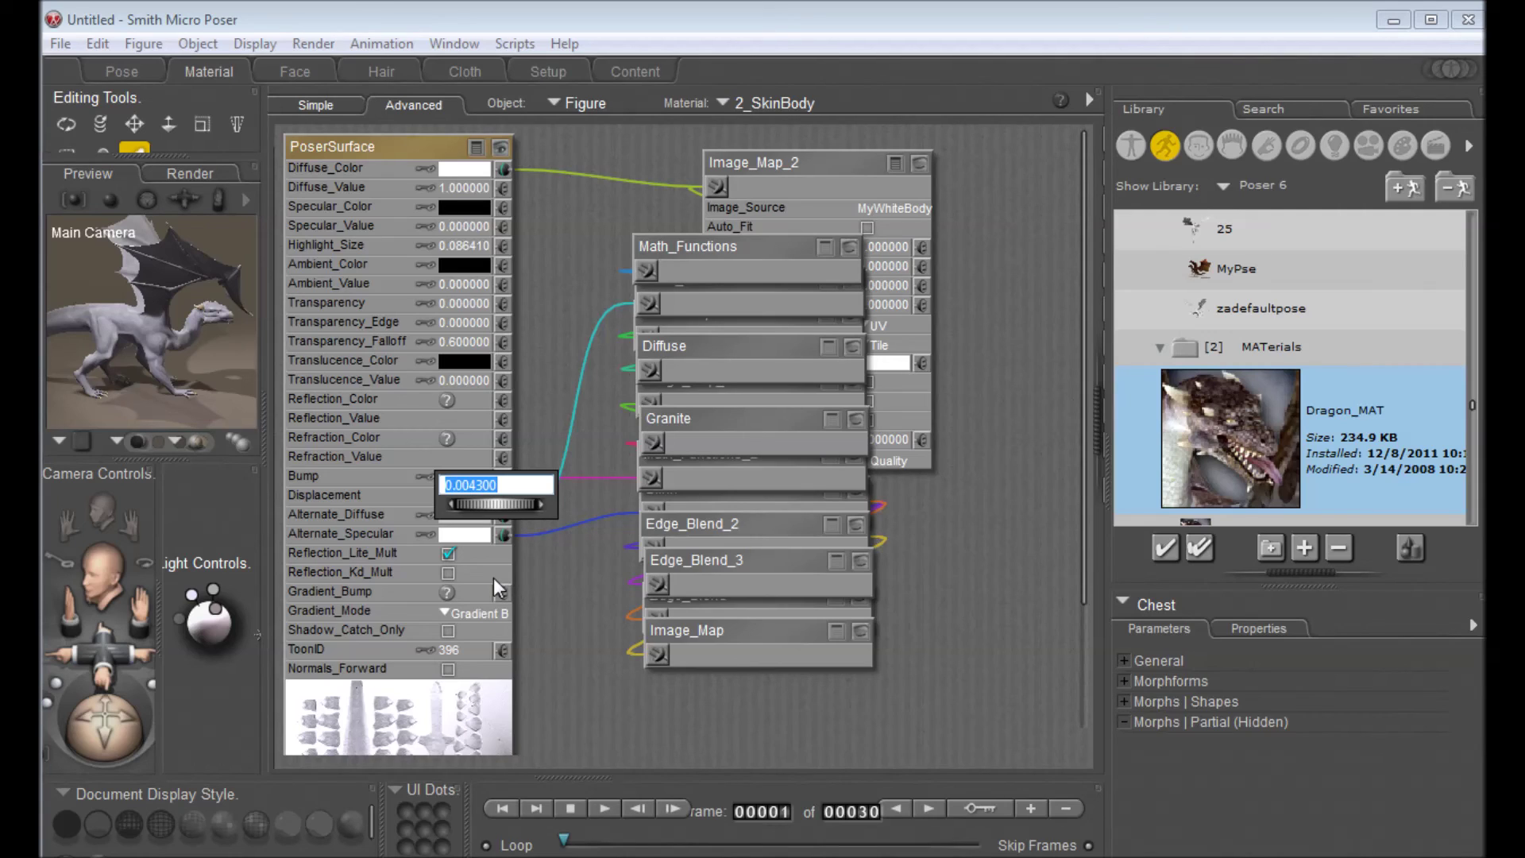
text(.02)
key(Return)
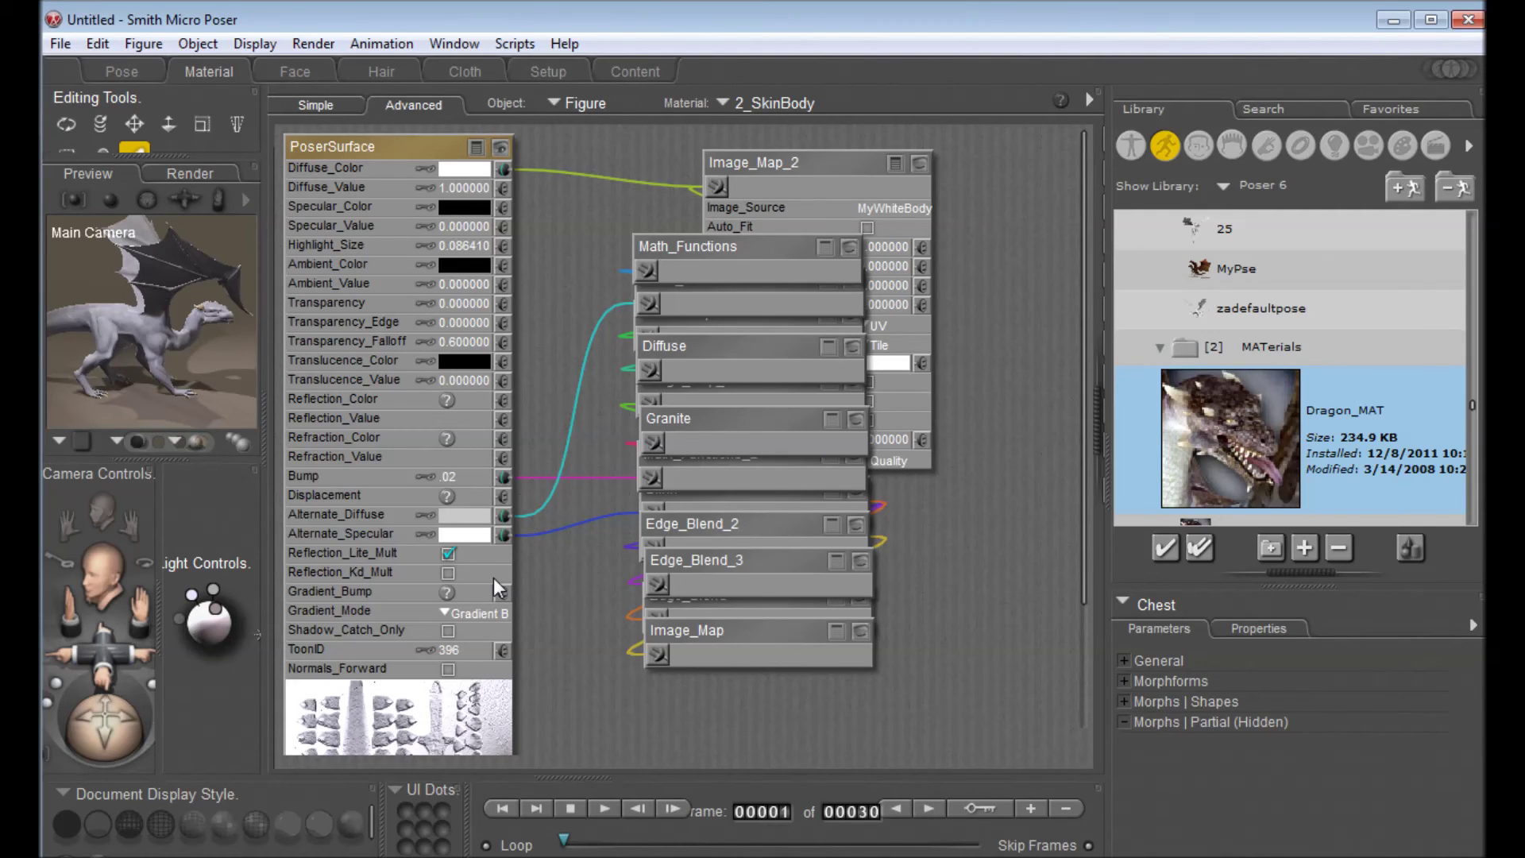
Return to the Pose room and render the dragon again from the same camera view.
click(111, 74)
click(311, 44)
click(302, 72)
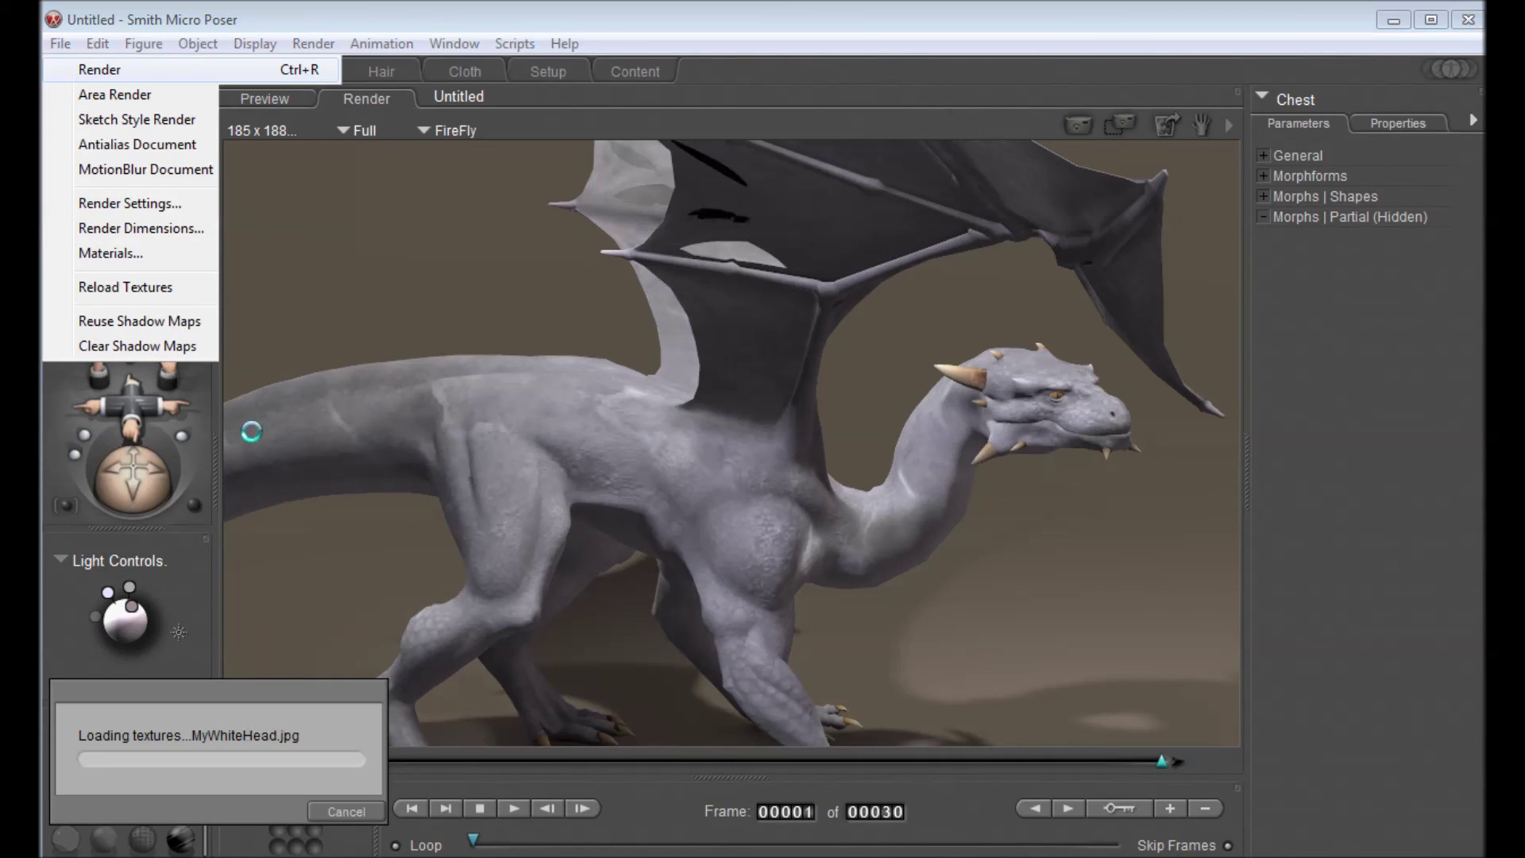